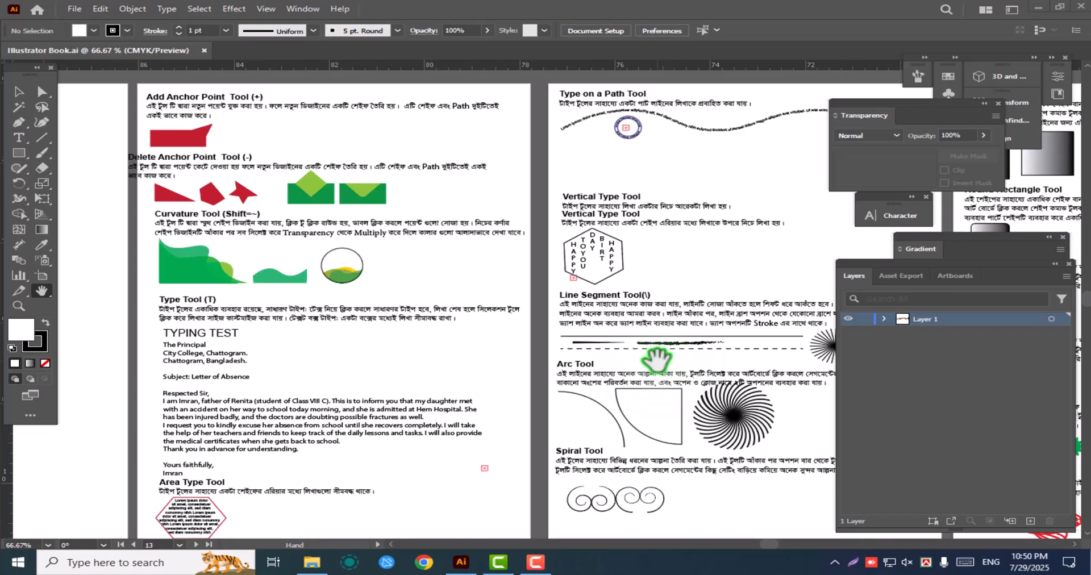
Examine the tool guide pages from the Add Anchor Point Tool through the Rectangle, Shaper and Reflect tools to the Wrap Tool
{"action": "mouse_move", "coordinate": [688, 328]}
{"action": "left_mouse_down"}
{"action": "mouse_move", "coordinate": [607, 349]}
{"action": "mouse_move", "coordinate": [656, 345]}
{"action": "mouse_move", "coordinate": [675, 331]}
{"action": "left_mouse_up"}
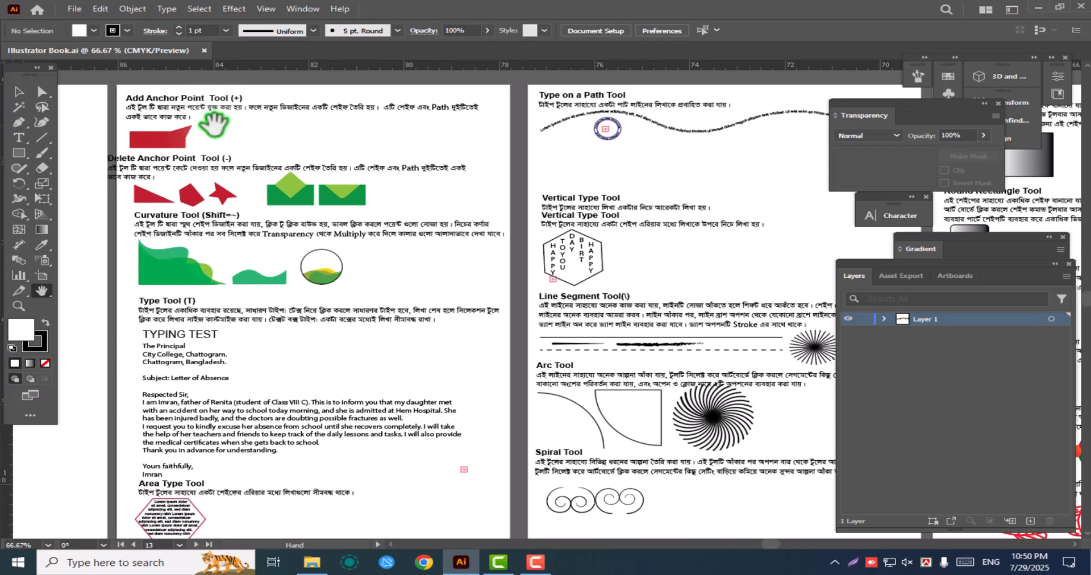
{"action": "left_click_drag", "start_coordinate": [420, 272], "coordinate": [265, 277]}
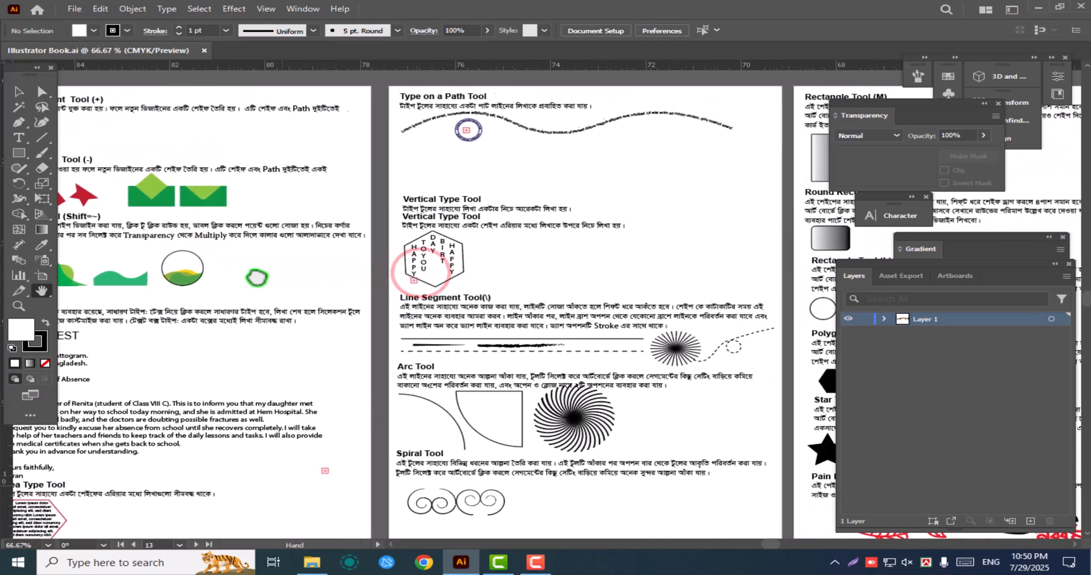
{"action": "left_click_drag", "start_coordinate": [623, 336], "coordinate": [422, 345]}
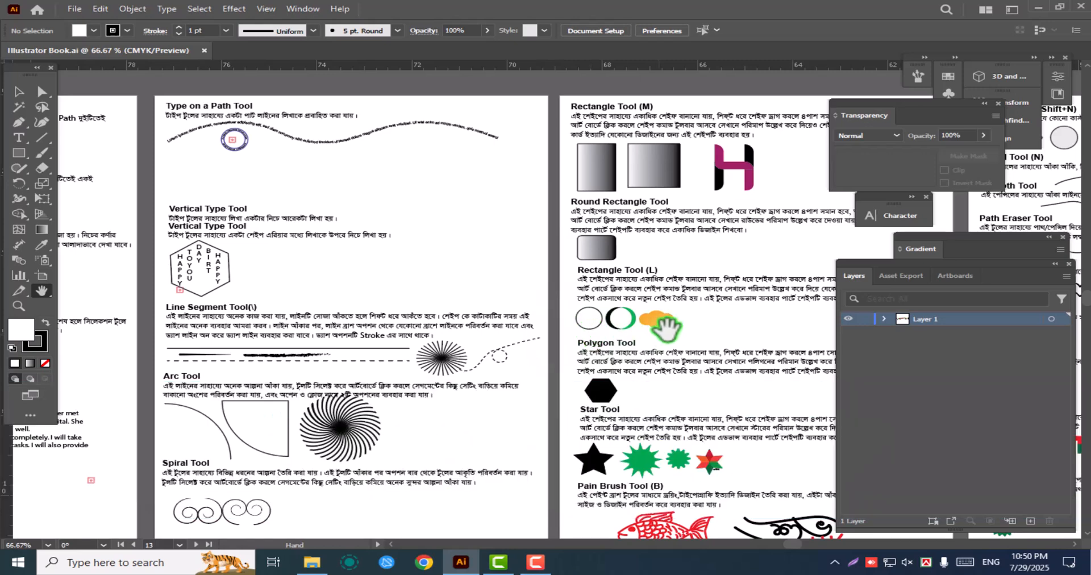
{"action": "left_click_drag", "start_coordinate": [746, 325], "coordinate": [479, 340]}
{"action": "left_click_drag", "start_coordinate": [739, 376], "coordinate": [540, 364]}
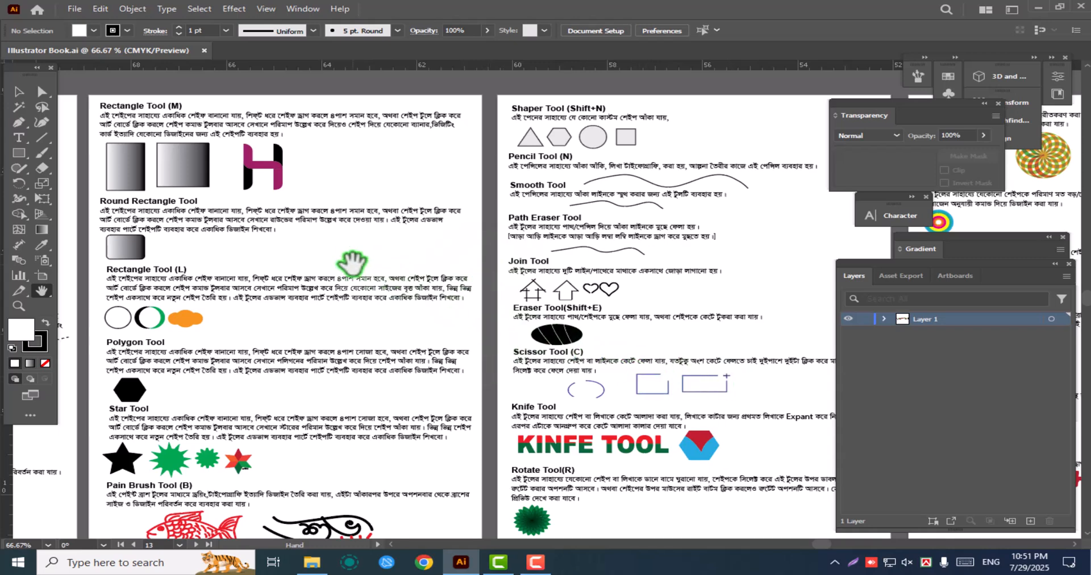
{"action": "left_click_drag", "start_coordinate": [726, 382], "coordinate": [534, 377]}
{"action": "left_click_drag", "start_coordinate": [719, 350], "coordinate": [539, 359]}
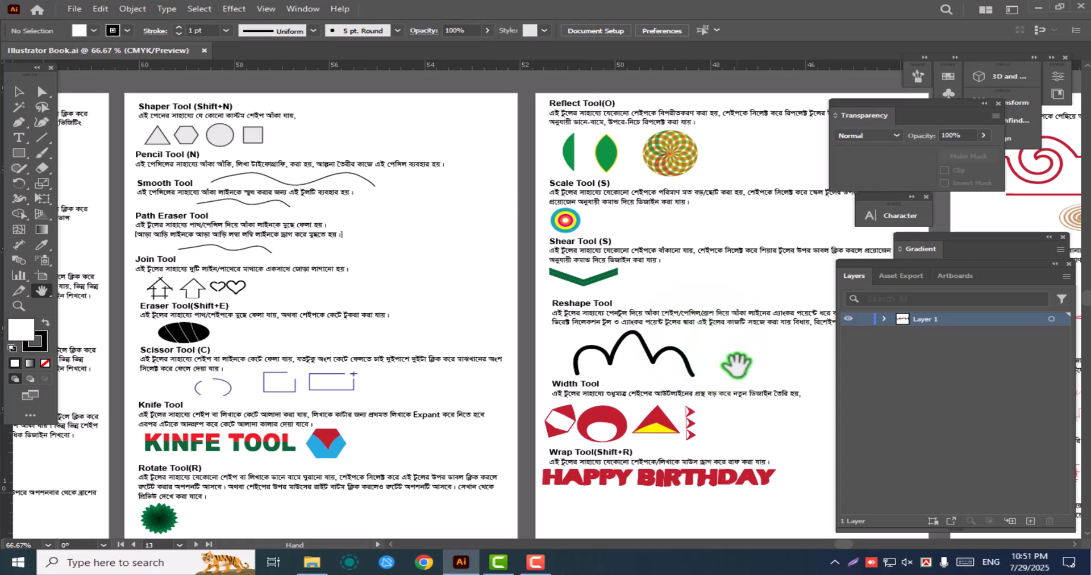
{"action": "left_click_drag", "start_coordinate": [736, 375], "coordinate": [507, 392]}
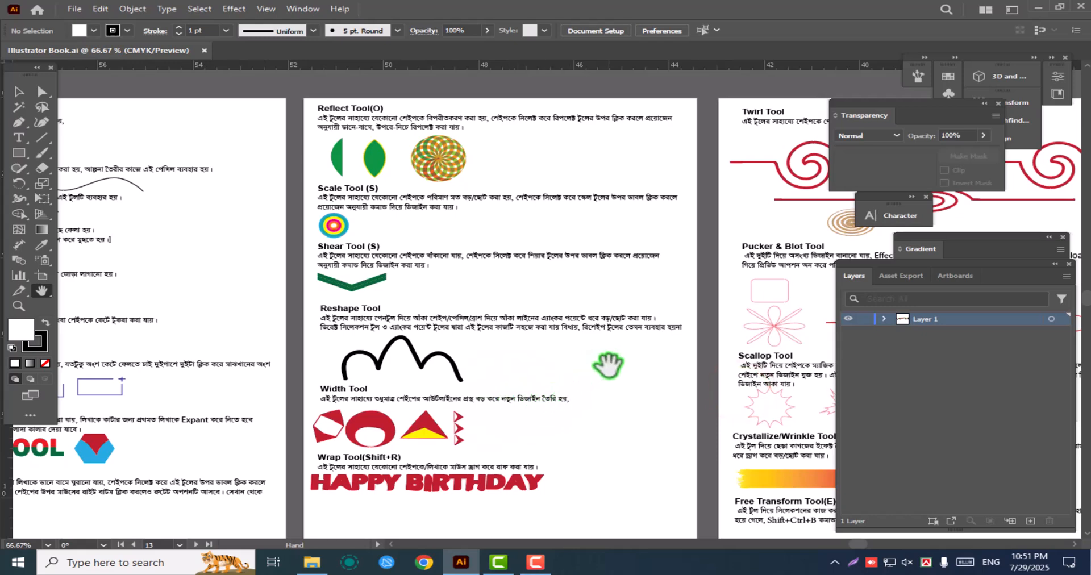
{"action": "mouse_move", "coordinate": [726, 368]}
{"action": "left_mouse_down"}
{"action": "mouse_move", "coordinate": [430, 377]}
{"action": "mouse_move", "coordinate": [371, 356]}
{"action": "left_mouse_up"}
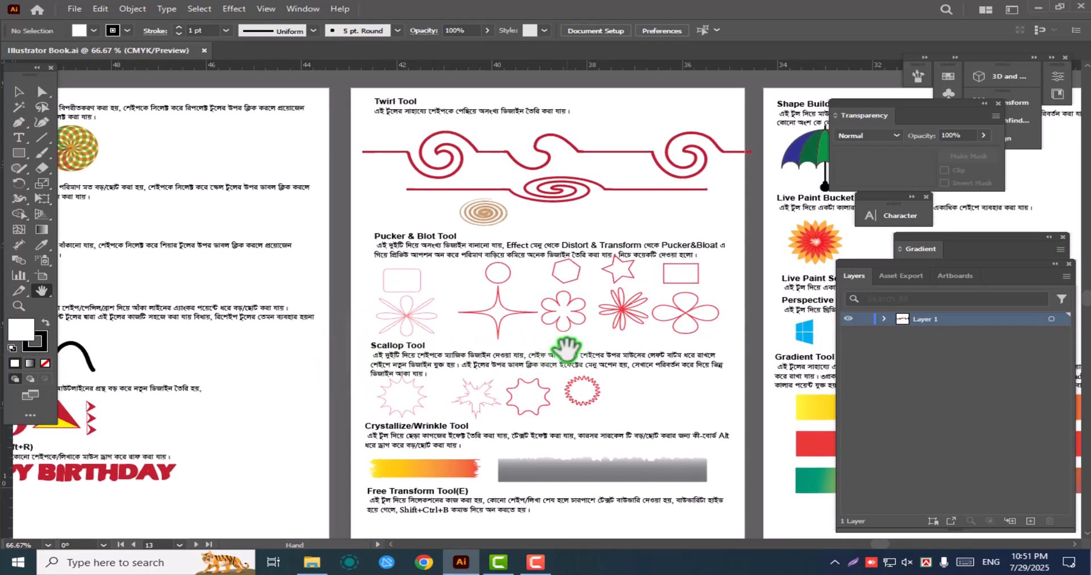
Examine the guide pages from the Twirl Tool through the Shape Builder, Mesh, Blend and Slice tools to the Effect Menu page
{"action": "left_click_drag", "start_coordinate": [670, 361], "coordinate": [499, 365]}
{"action": "left_click_drag", "start_coordinate": [721, 327], "coordinate": [507, 344]}
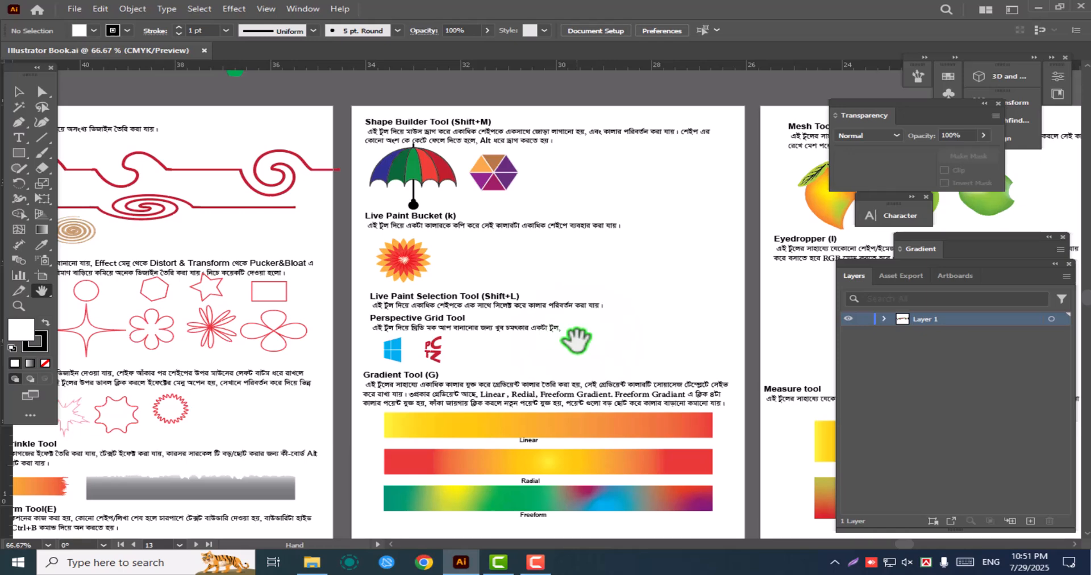
{"action": "left_click_drag", "start_coordinate": [696, 370], "coordinate": [419, 353]}
{"action": "left_click_drag", "start_coordinate": [718, 370], "coordinate": [447, 375]}
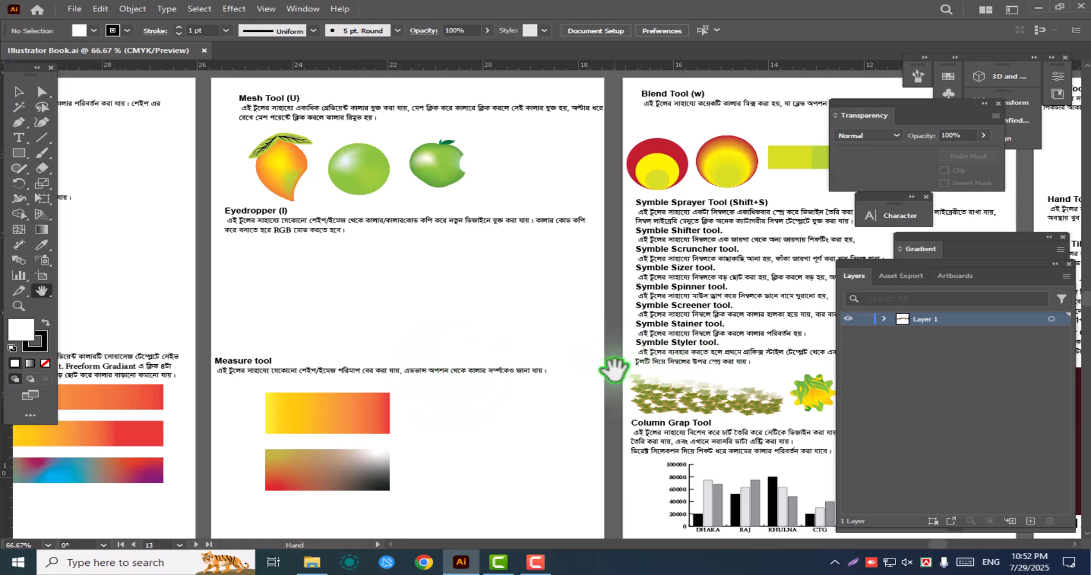
{"action": "left_click_drag", "start_coordinate": [723, 367], "coordinate": [512, 372]}
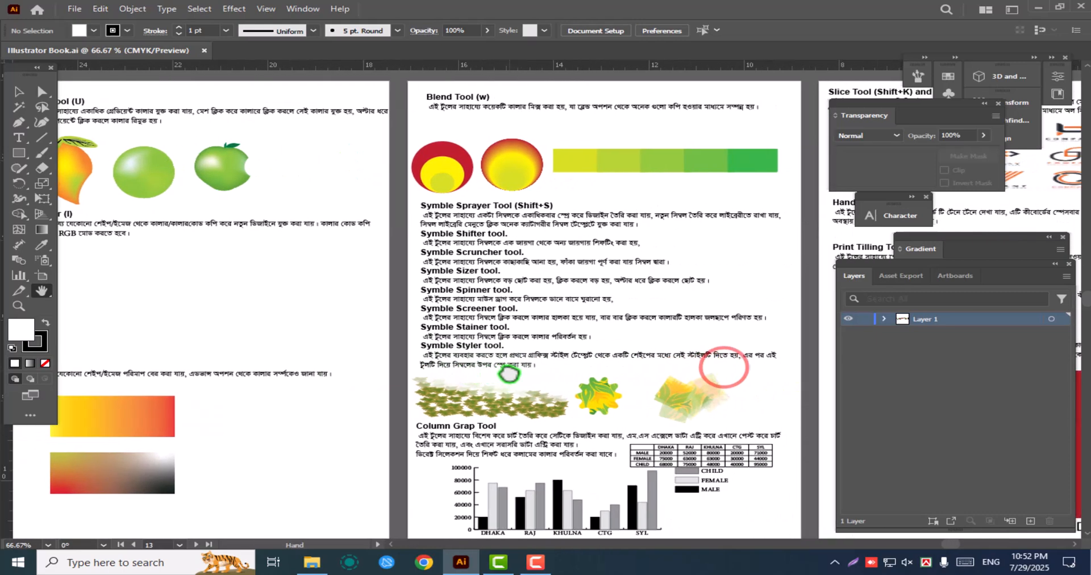
{"action": "left_click_drag", "start_coordinate": [692, 371], "coordinate": [549, 361]}
{"action": "left_click_drag", "start_coordinate": [726, 341], "coordinate": [537, 345]}
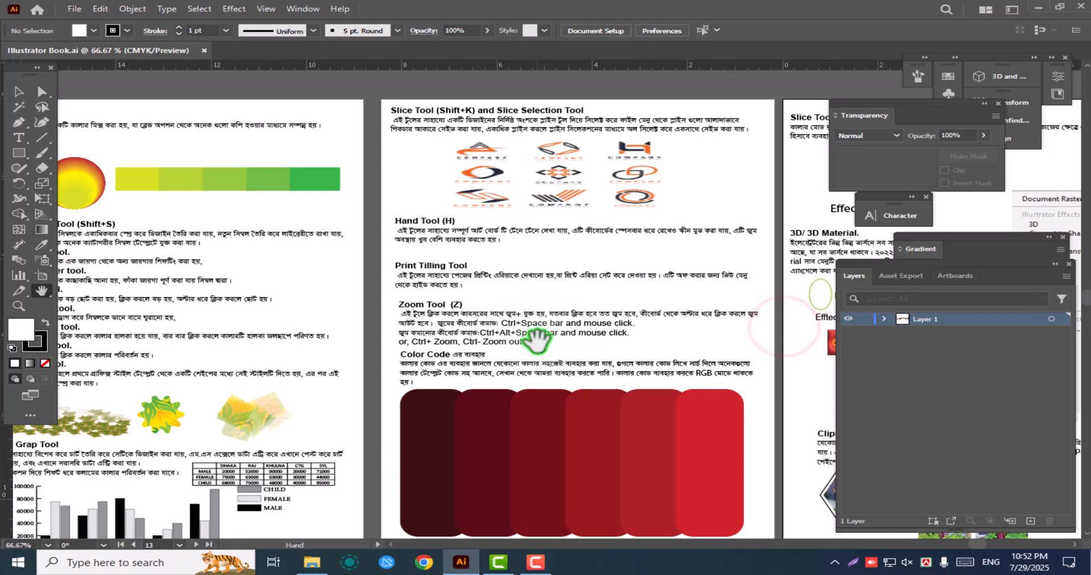
{"action": "left_click_drag", "start_coordinate": [645, 373], "coordinate": [519, 357]}
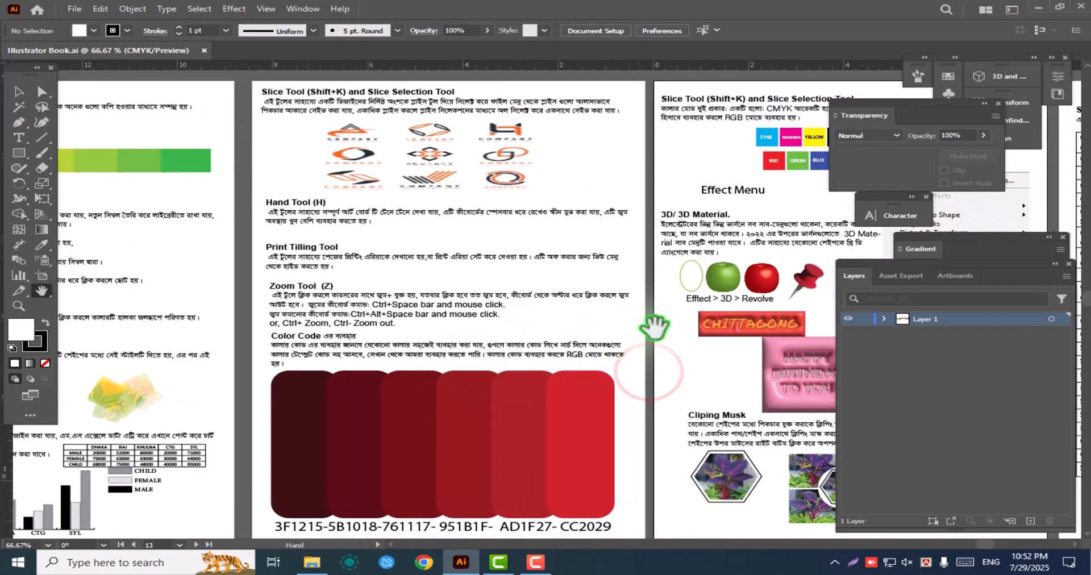
{"action": "left_click_drag", "start_coordinate": [764, 324], "coordinate": [495, 334]}
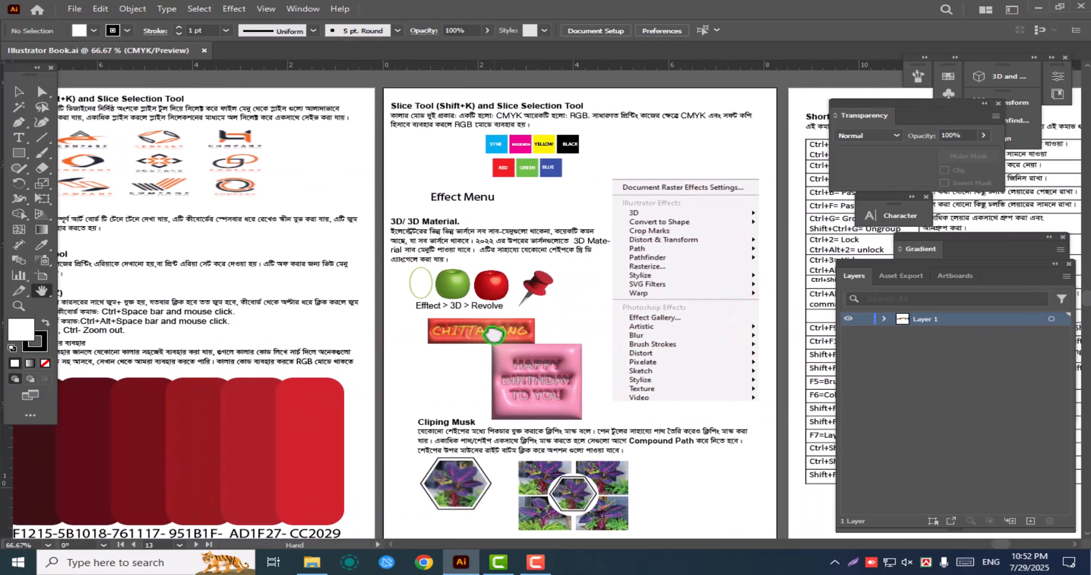
{"action": "left_click_drag", "start_coordinate": [709, 362], "coordinate": [461, 355]}
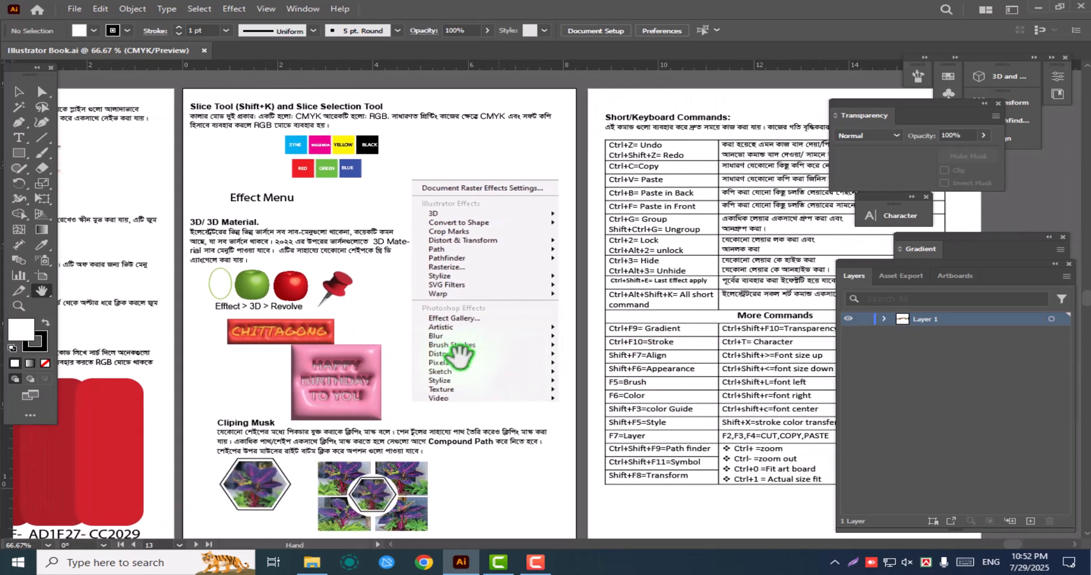
Look through the application's commands from File to Help and examine the guide's Short/Keyboard Commands page
{"action": "left_click", "coordinate": [76, 8]}
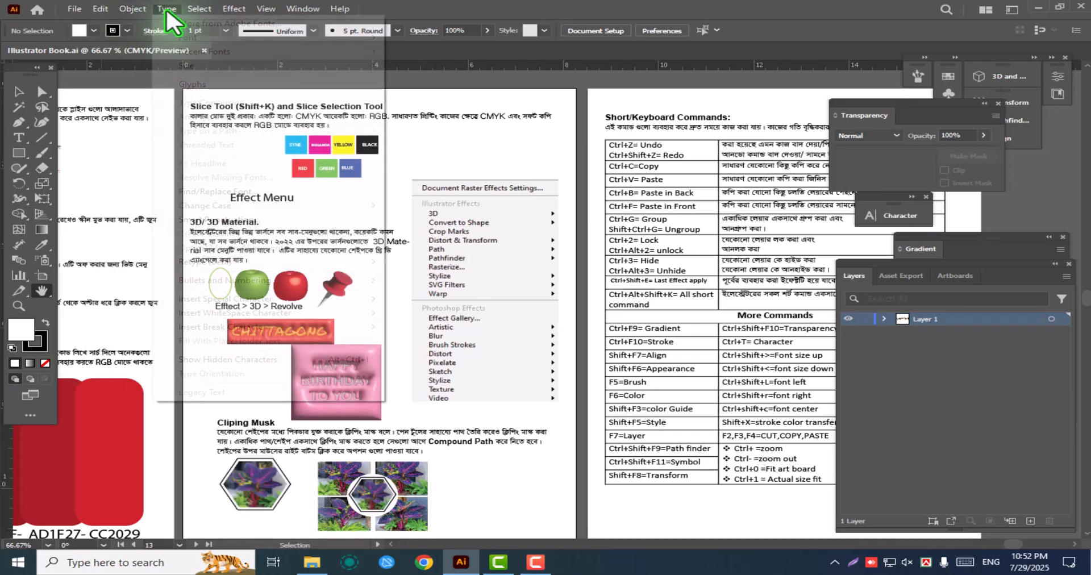
{"action": "mouse_move", "coordinate": [234, 8]}
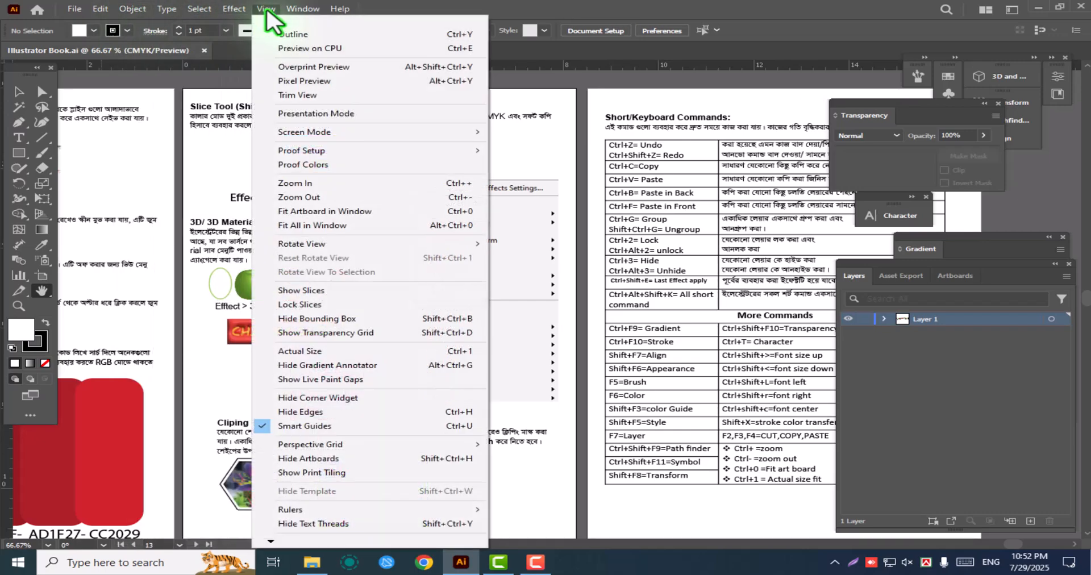
{"action": "mouse_move", "coordinate": [299, 10]}
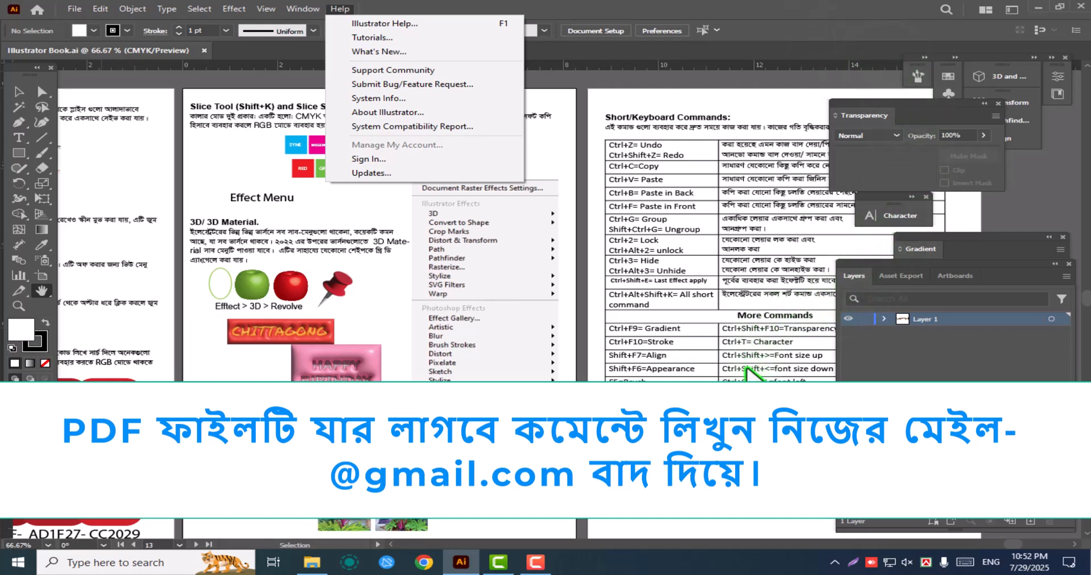
{"action": "left_click", "coordinate": [746, 368]}
{"action": "left_click_drag", "start_coordinate": [746, 368], "coordinate": [543, 350]}
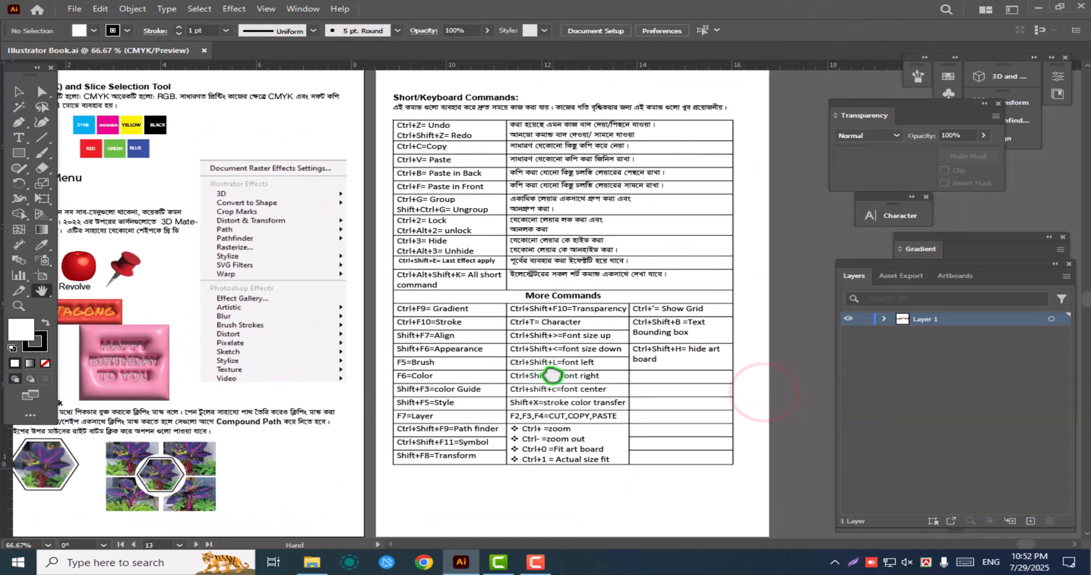
{"action": "left_click_drag", "start_coordinate": [652, 392], "coordinate": [643, 387]}
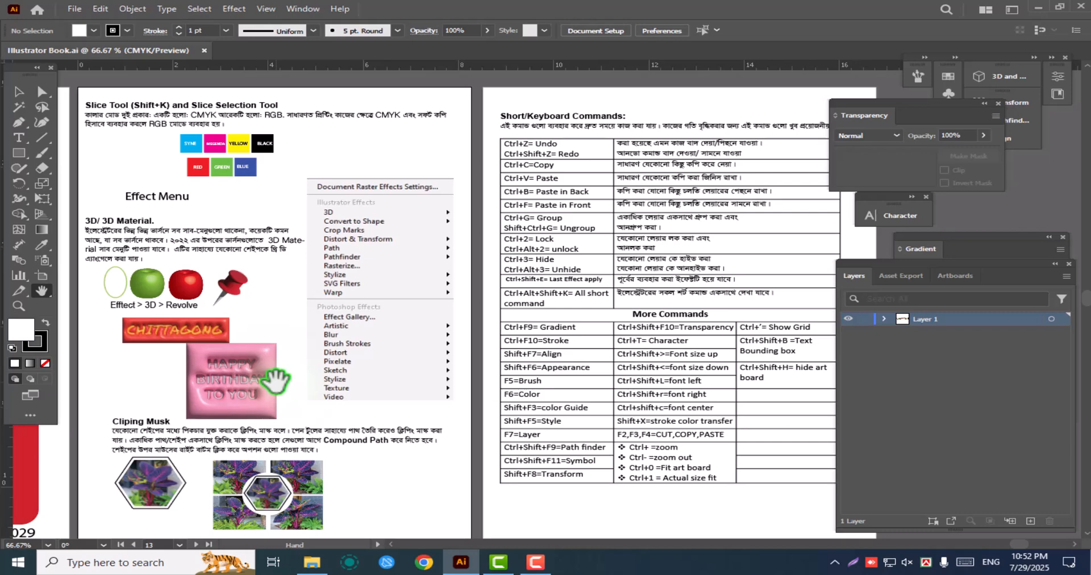
Review the guide pages in reverse order, from the Effect Menu page back to the Add Anchor Point Tool page
{"action": "mouse_move", "coordinate": [227, 367]}
{"action": "left_mouse_down"}
{"action": "mouse_move", "coordinate": [430, 384]}
{"action": "mouse_move", "coordinate": [549, 363]}
{"action": "left_mouse_up"}
{"action": "left_click_drag", "start_coordinate": [170, 295], "coordinate": [668, 284]}
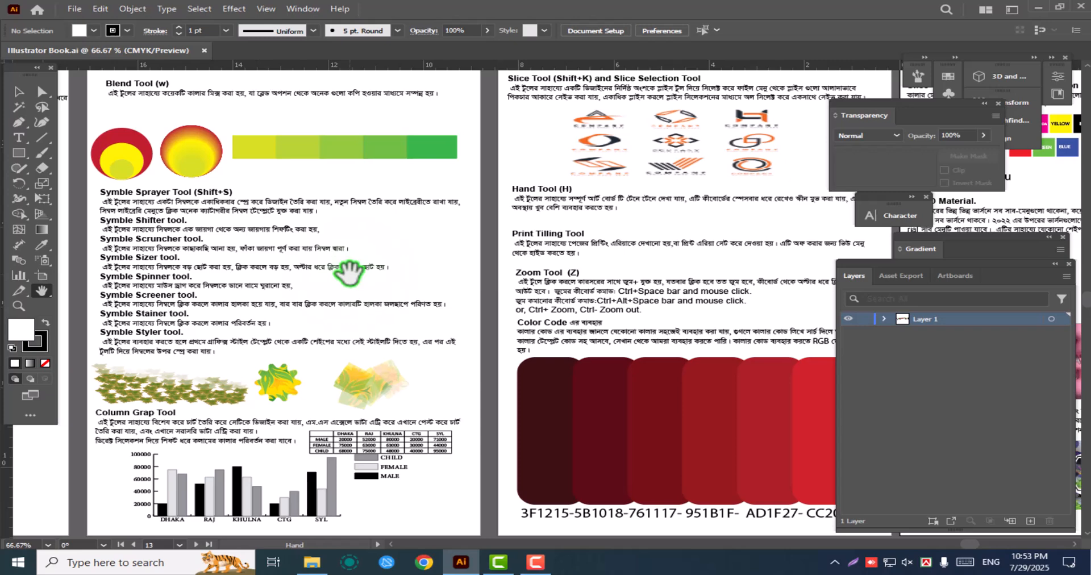
{"action": "left_click_drag", "start_coordinate": [277, 293], "coordinate": [573, 301]}
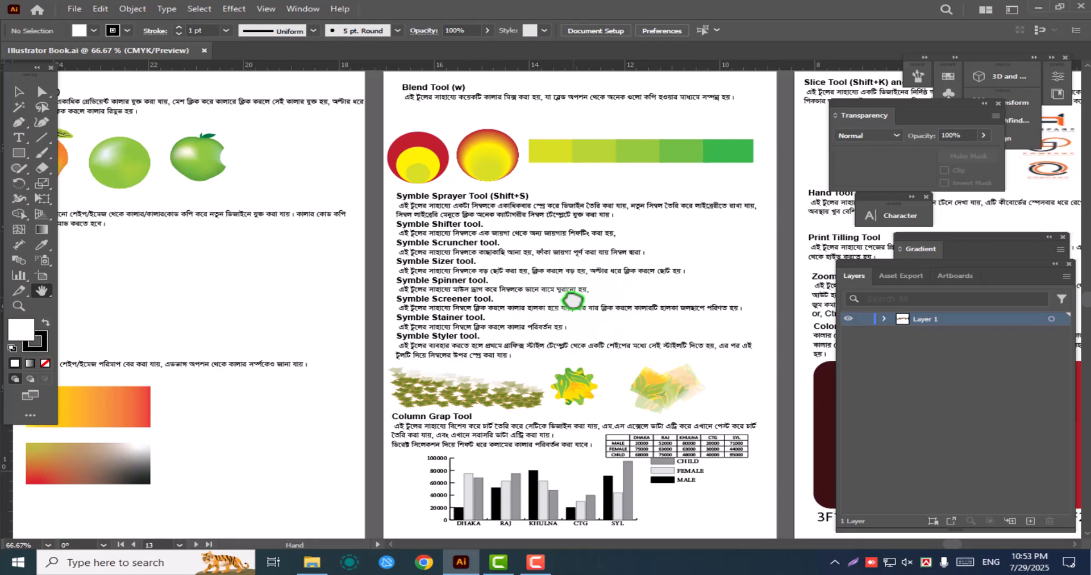
{"action": "left_click_drag", "start_coordinate": [207, 288], "coordinate": [496, 310]}
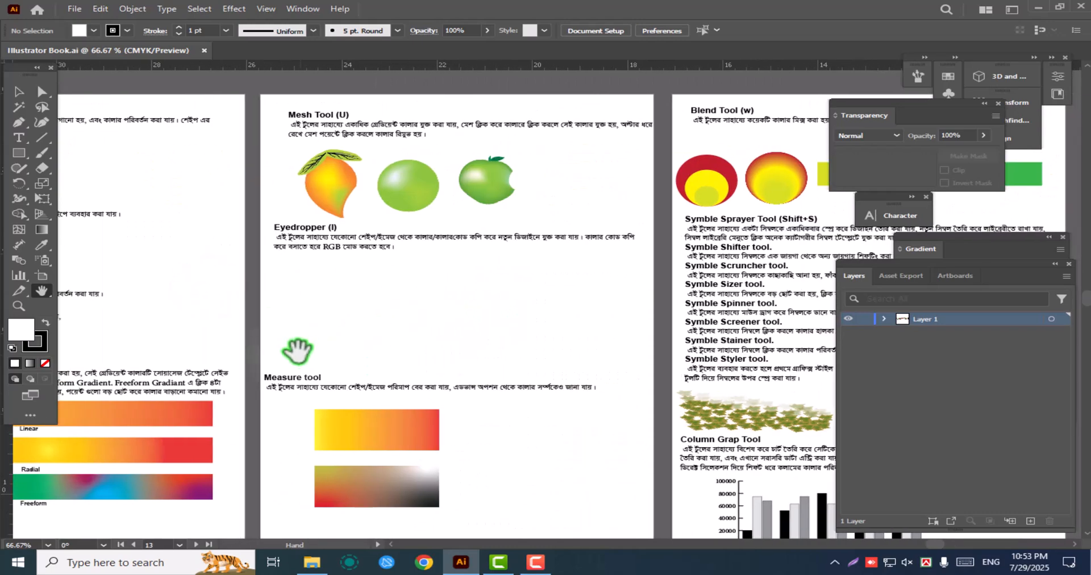
{"action": "left_click_drag", "start_coordinate": [264, 341], "coordinate": [561, 319]}
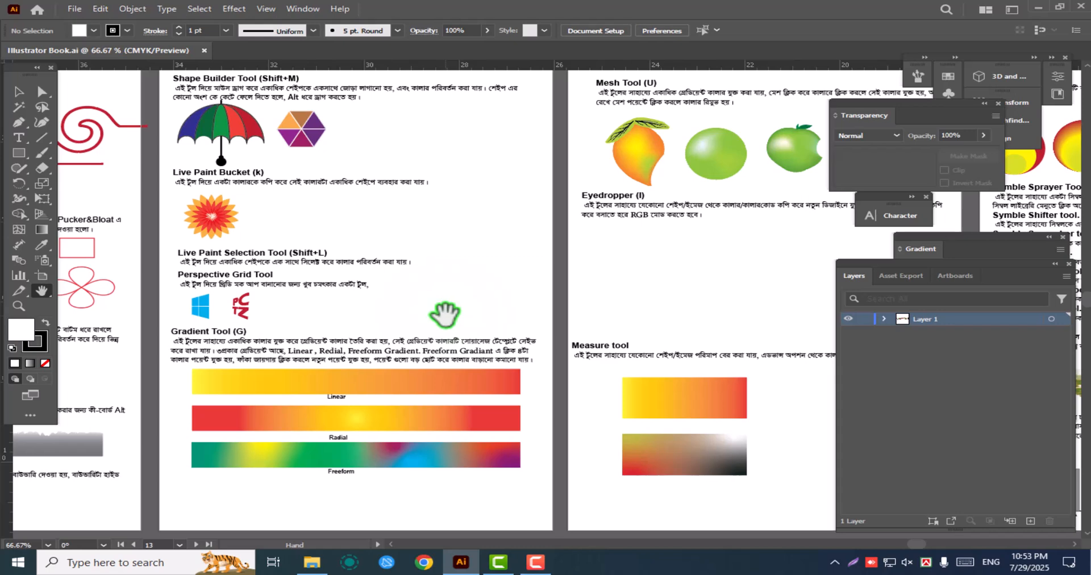
{"action": "left_click_drag", "start_coordinate": [254, 311], "coordinate": [512, 315]}
{"action": "left_click_drag", "start_coordinate": [221, 271], "coordinate": [342, 250]}
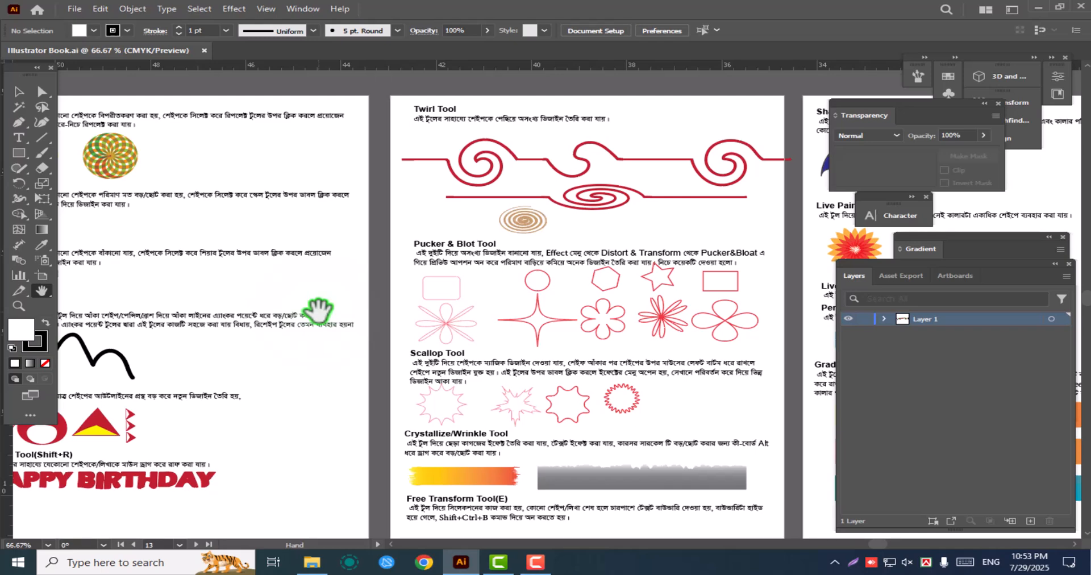
{"action": "mouse_move", "coordinate": [199, 324]}
{"action": "left_mouse_down"}
{"action": "mouse_move", "coordinate": [574, 356]}
{"action": "mouse_move", "coordinate": [699, 317]}
{"action": "left_mouse_up"}
{"action": "left_click_drag", "start_coordinate": [273, 327], "coordinate": [494, 338]}
{"action": "left_click_drag", "start_coordinate": [198, 343], "coordinate": [396, 329]}
{"action": "left_click_drag", "start_coordinate": [231, 319], "coordinate": [475, 283]}
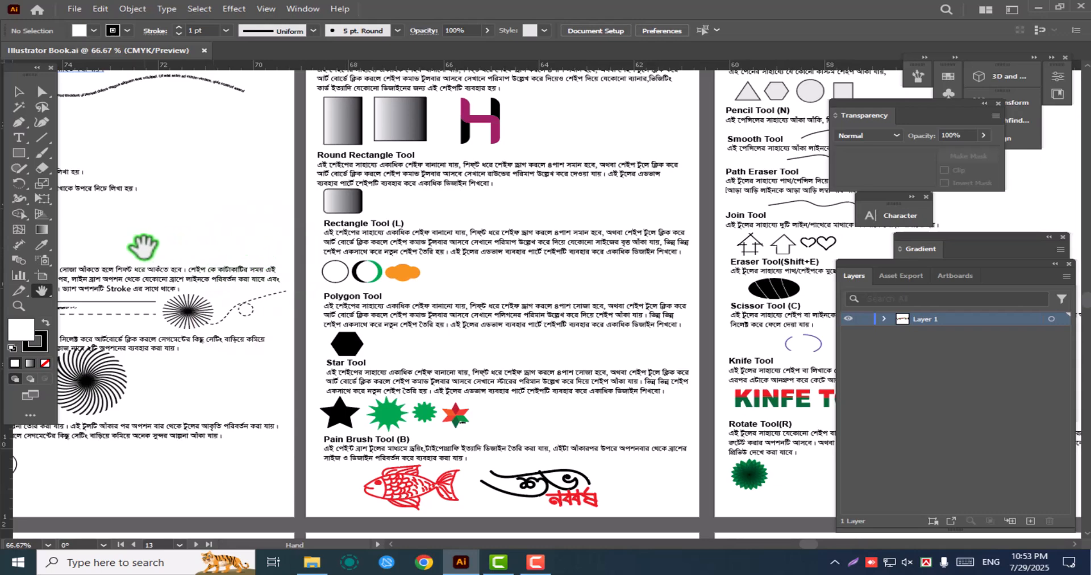
{"action": "left_click_drag", "start_coordinate": [143, 245], "coordinate": [430, 280]}
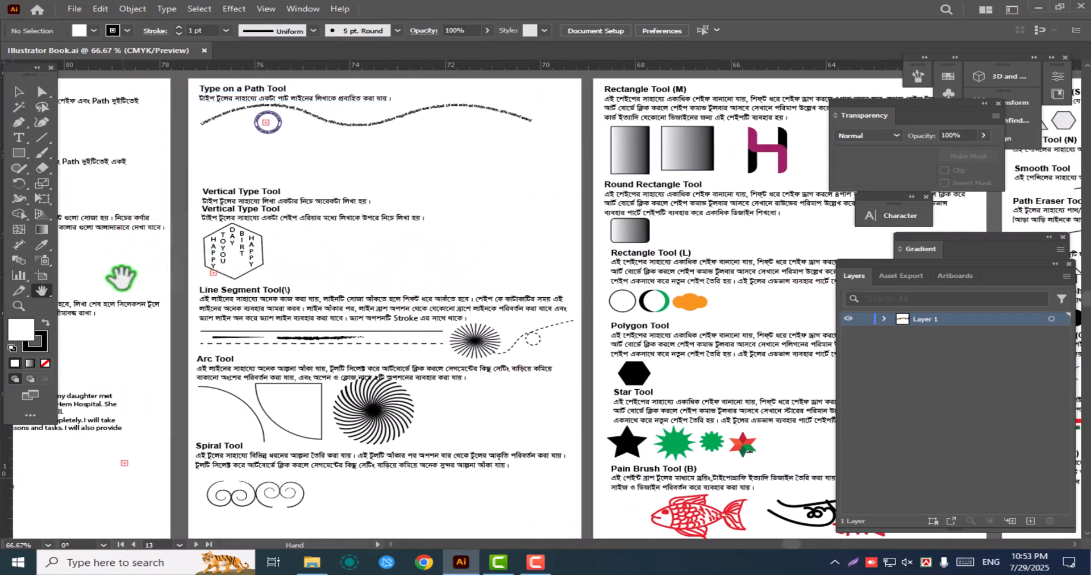
{"action": "left_click_drag", "start_coordinate": [121, 277], "coordinate": [456, 282]}
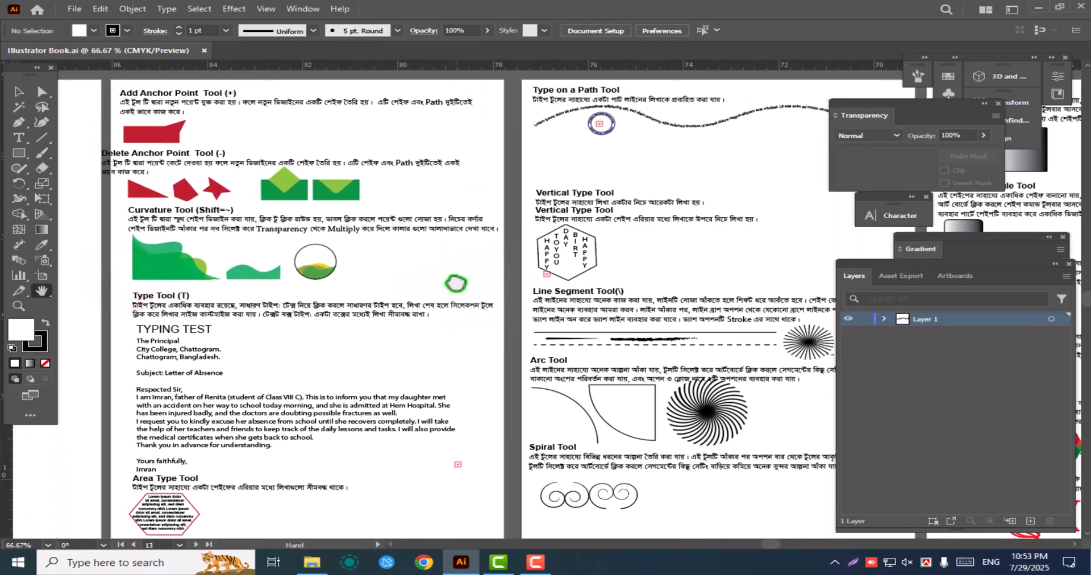
{"action": "left_click_drag", "start_coordinate": [421, 282], "coordinate": [463, 279]}
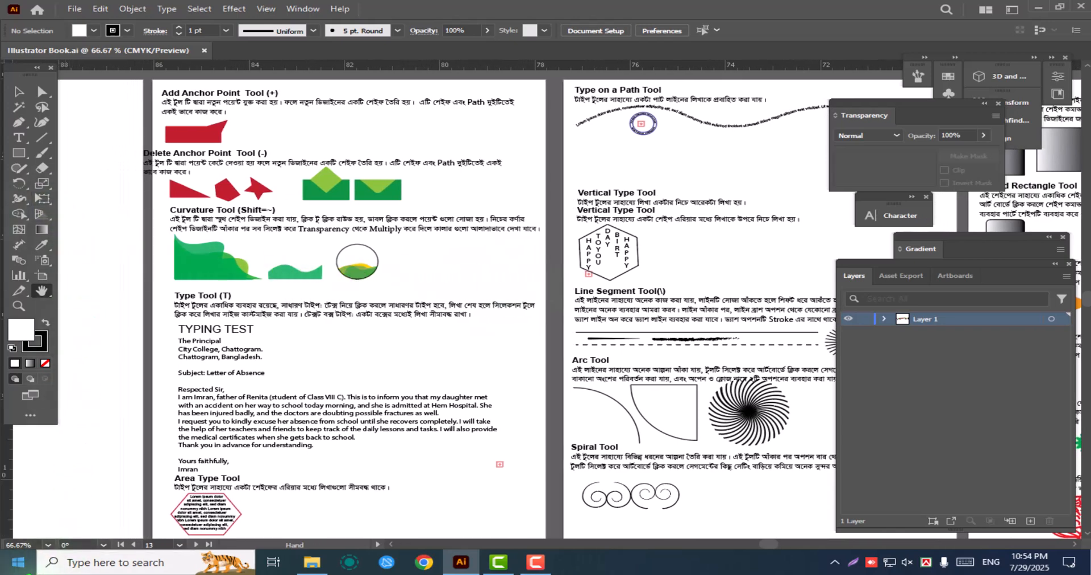
{"action": "left_click", "coordinate": [18, 562]}
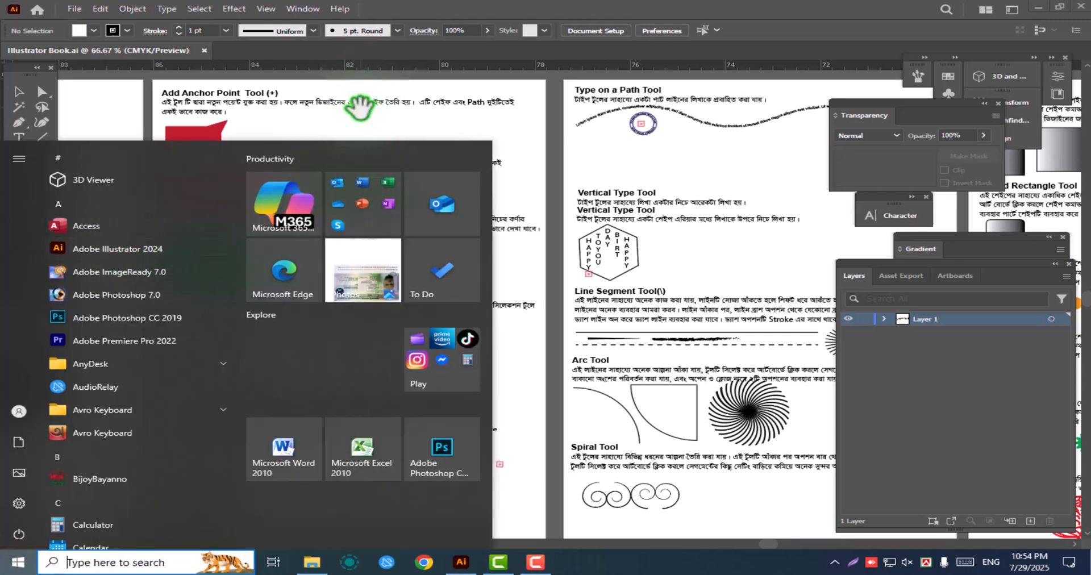
{"action": "left_click", "coordinate": [361, 109]}
Switch to the Selection tool and close the Illustrator Book.ai document
{"action": "left_click", "coordinate": [19, 91]}
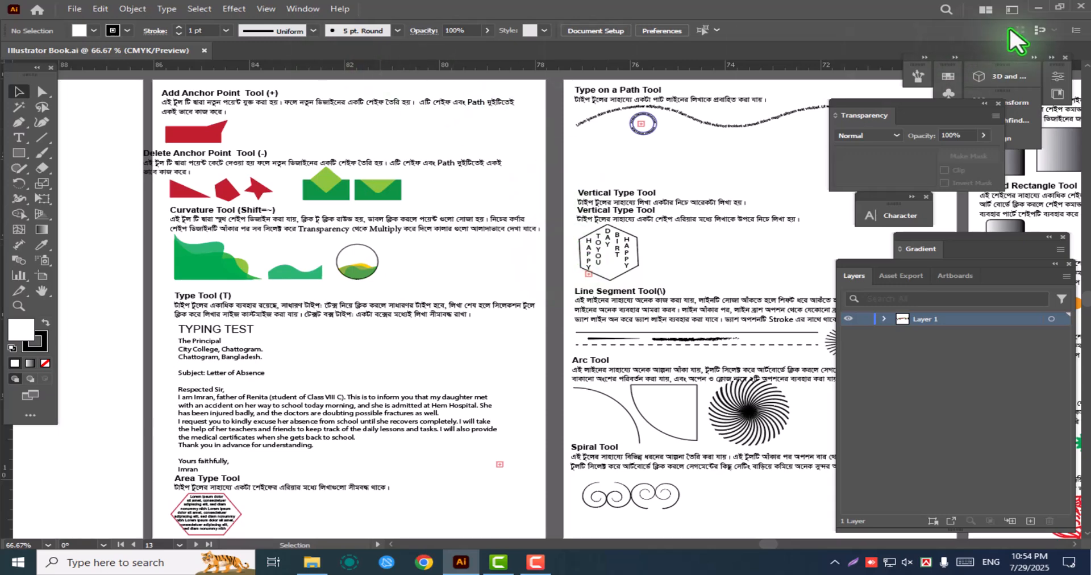
{"action": "left_click", "coordinate": [206, 49]}
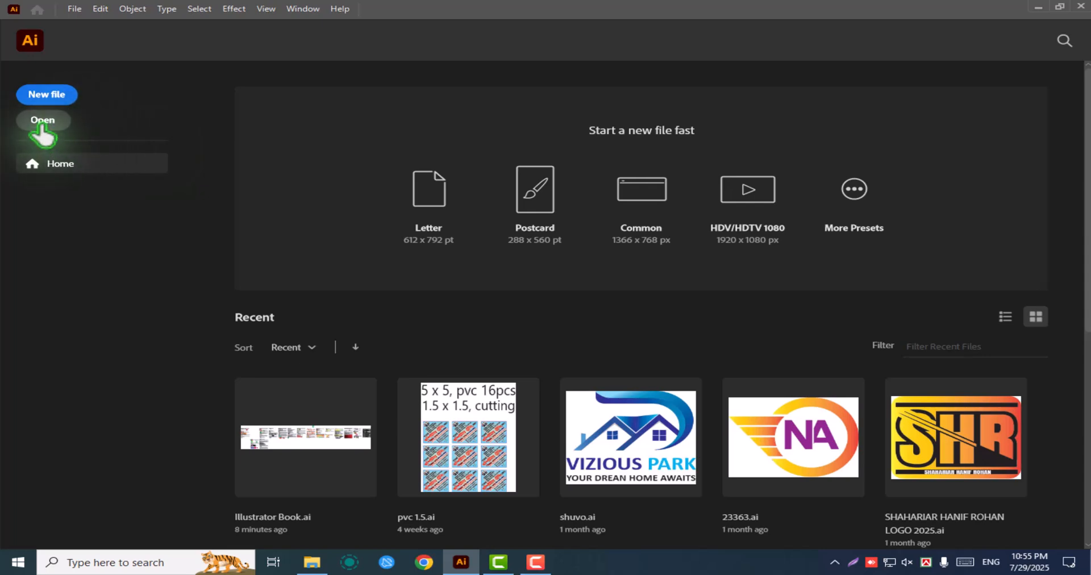
Start a new document and browse the Print, Web and Mobile presets, ending on the Art & Illustration presets
{"action": "left_click", "coordinate": [46, 96]}
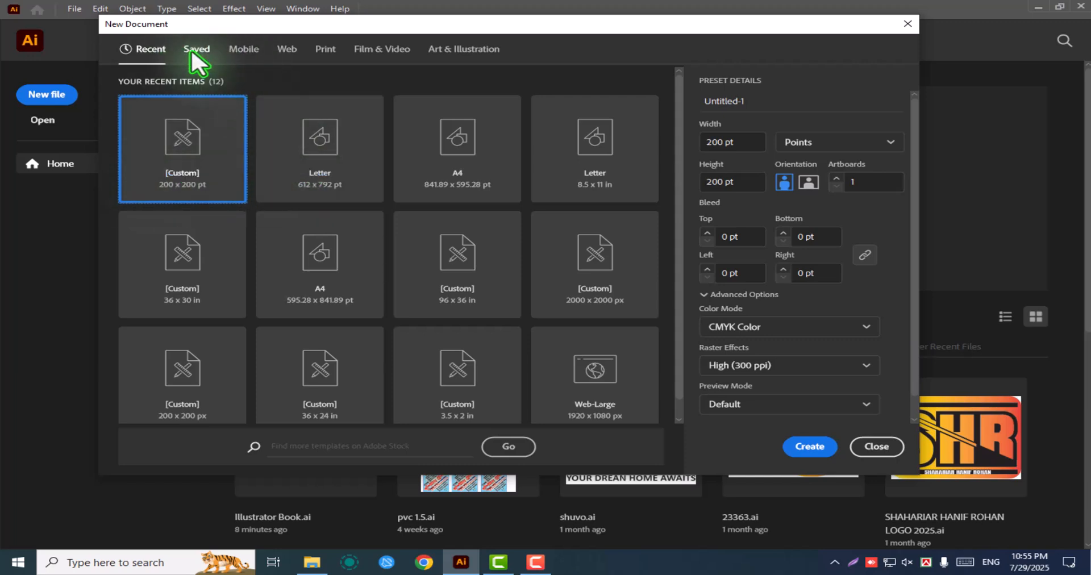
{"action": "left_click", "coordinate": [324, 50]}
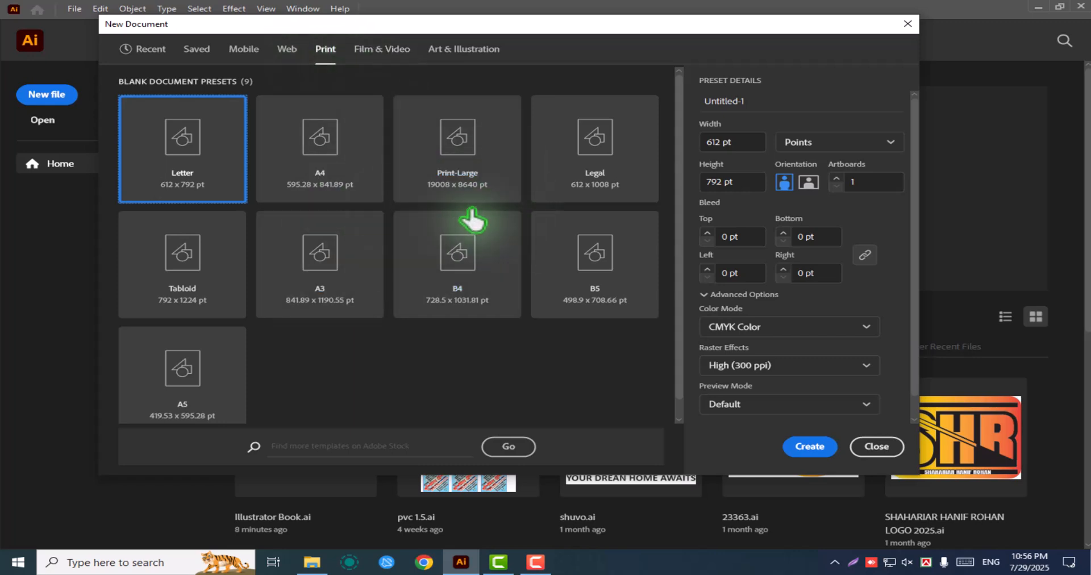
{"action": "left_click", "coordinate": [287, 50]}
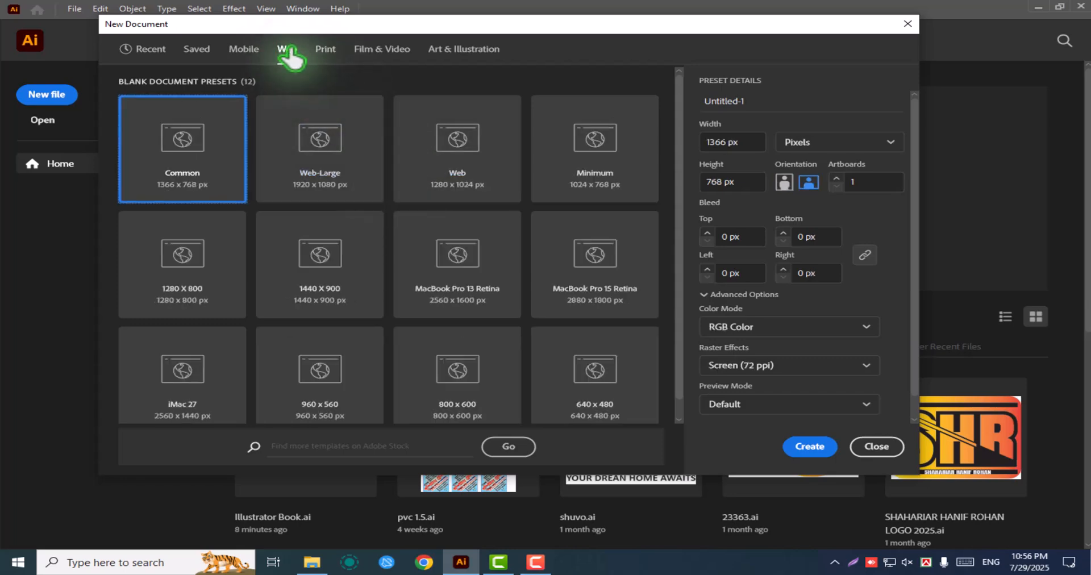
{"action": "left_click", "coordinate": [243, 50]}
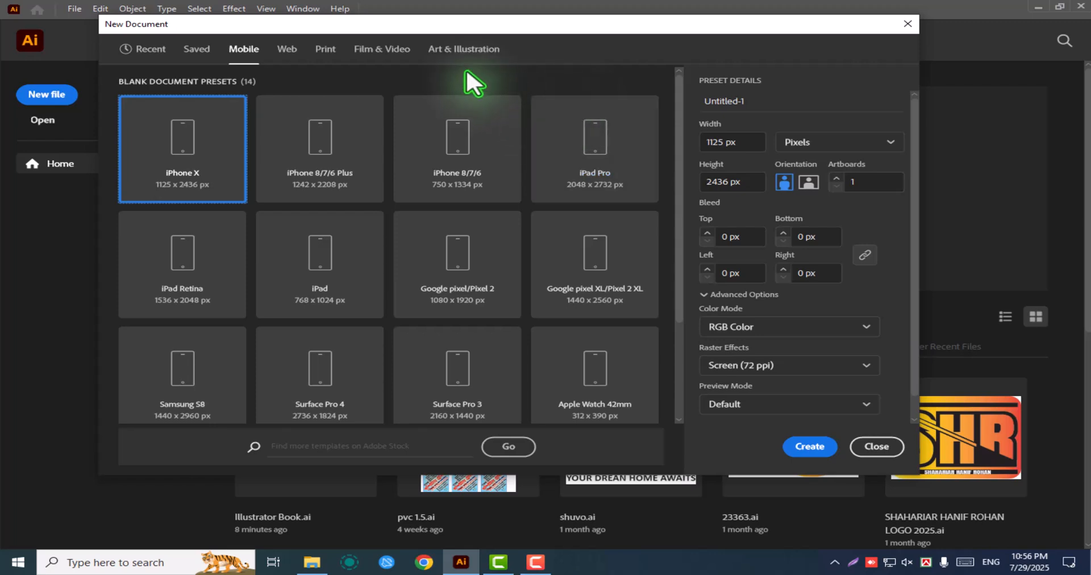
{"action": "left_click", "coordinate": [452, 51]}
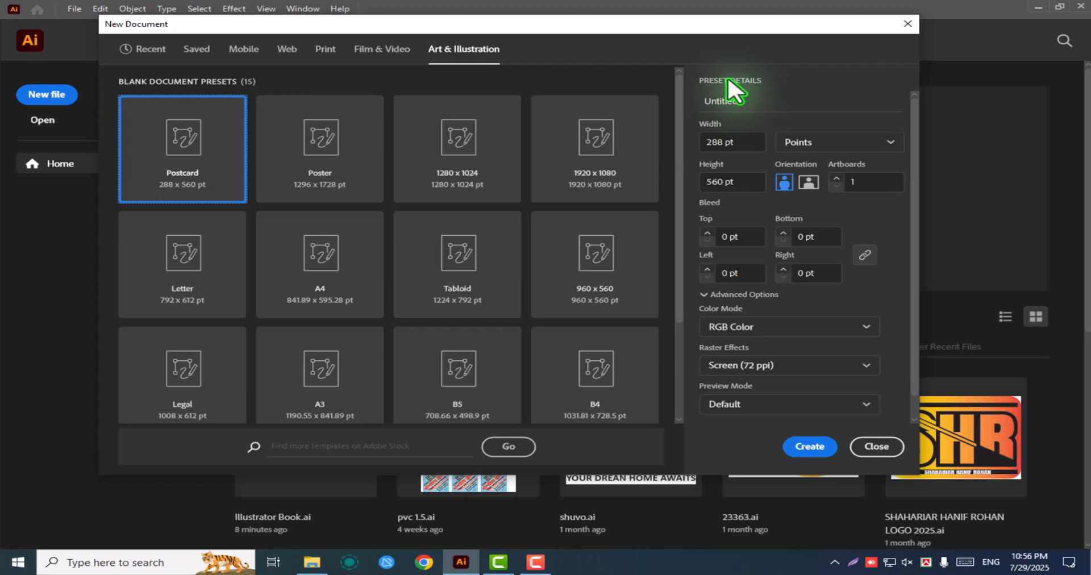
Set the new document's measurement units to Inches
{"action": "left_click", "coordinate": [792, 89]}
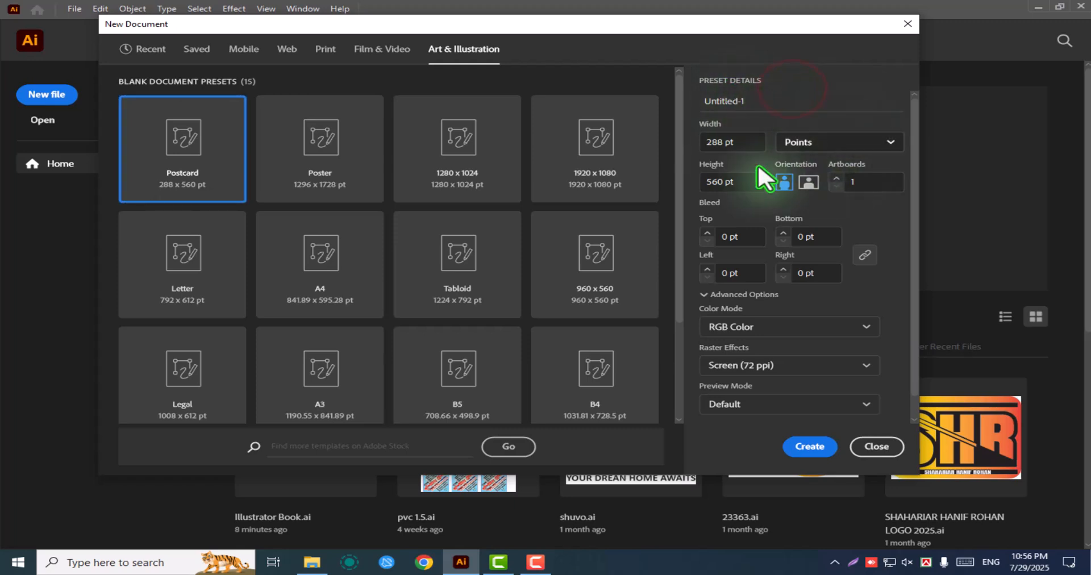
{"action": "left_click", "coordinate": [749, 143]}
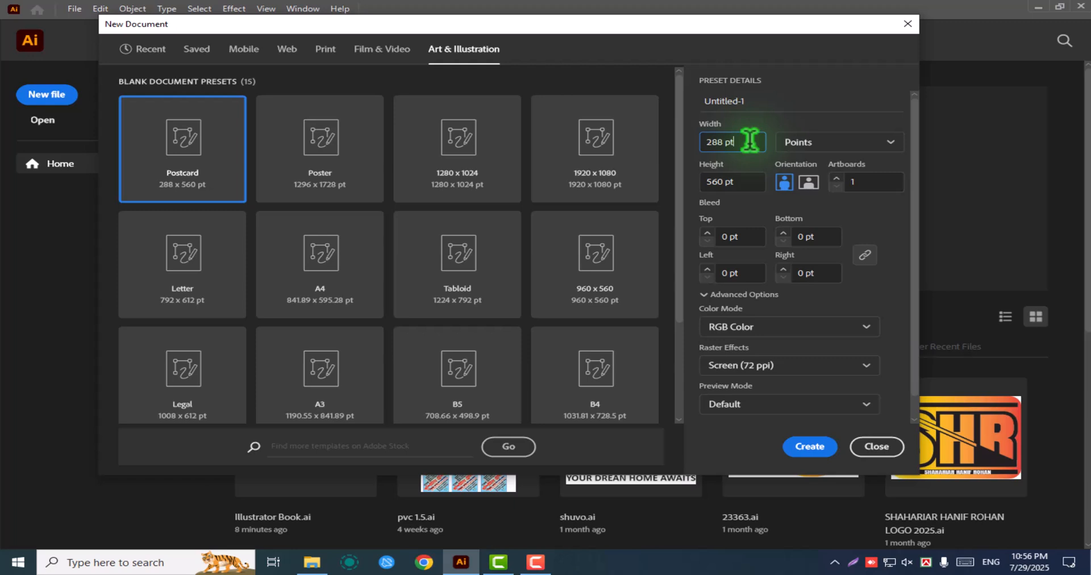
{"action": "left_click", "coordinate": [812, 143]}
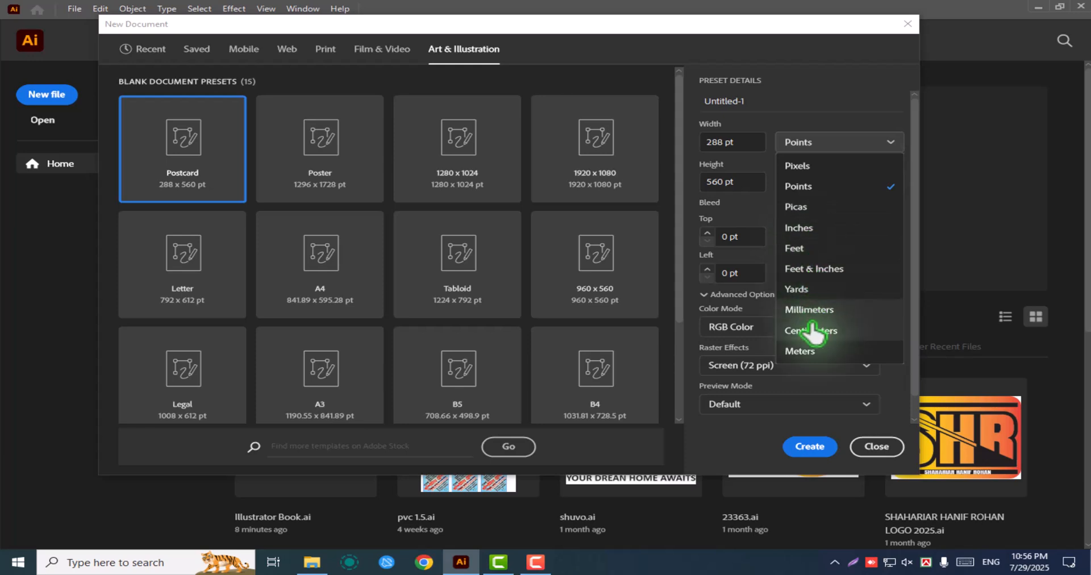
{"action": "left_click", "coordinate": [813, 237]}
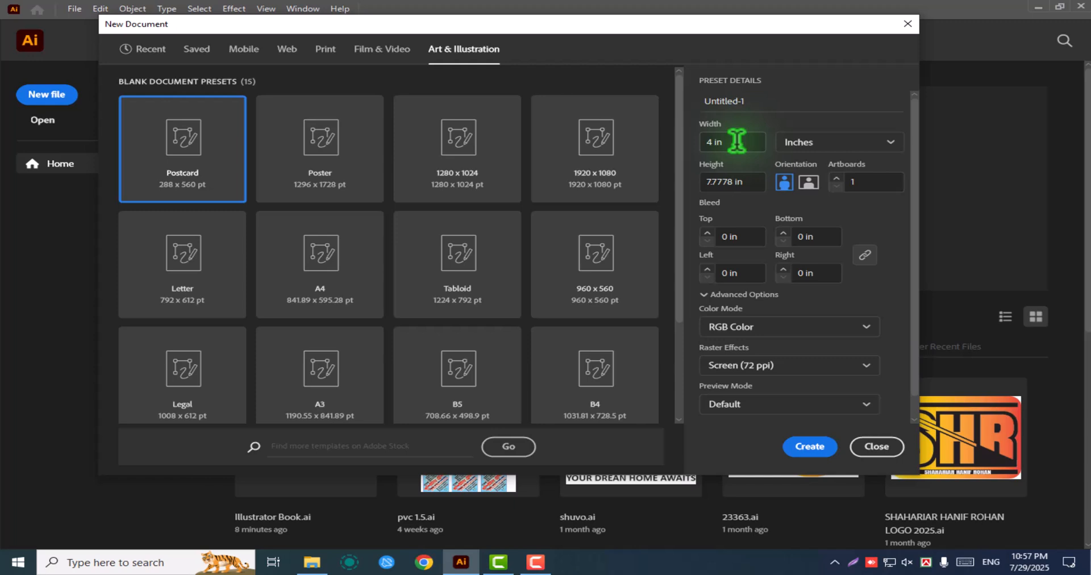
Set the new document's width to 36 in
{"action": "left_click", "coordinate": [737, 141]}
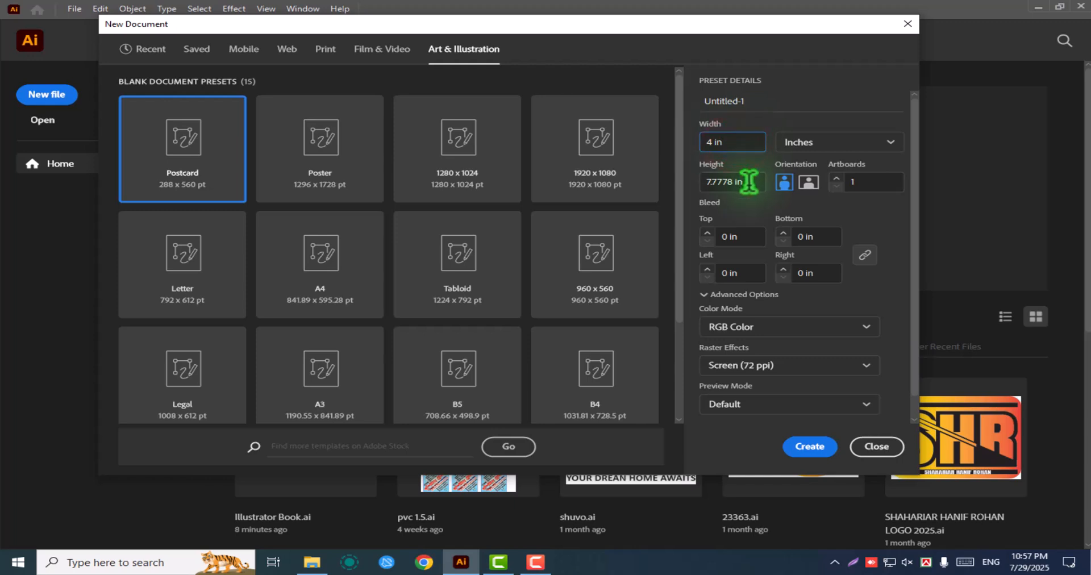
{"action": "left_click", "coordinate": [749, 182]}
{"action": "left_click", "coordinate": [735, 141]}
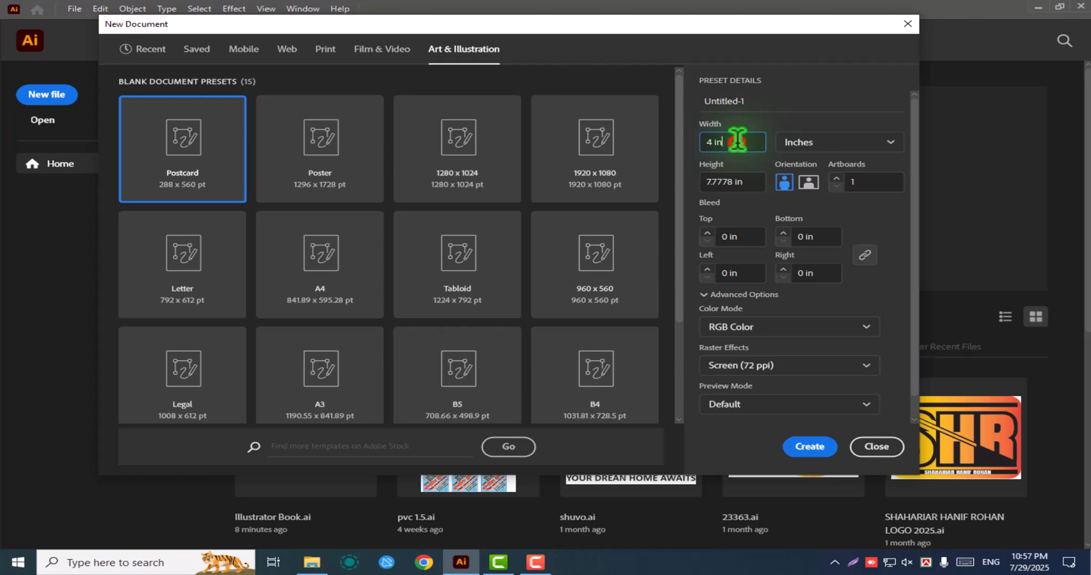
{"action": "left_click_drag", "start_coordinate": [737, 139], "coordinate": [659, 140]}
{"action": "key", "text": "BackSpace"}
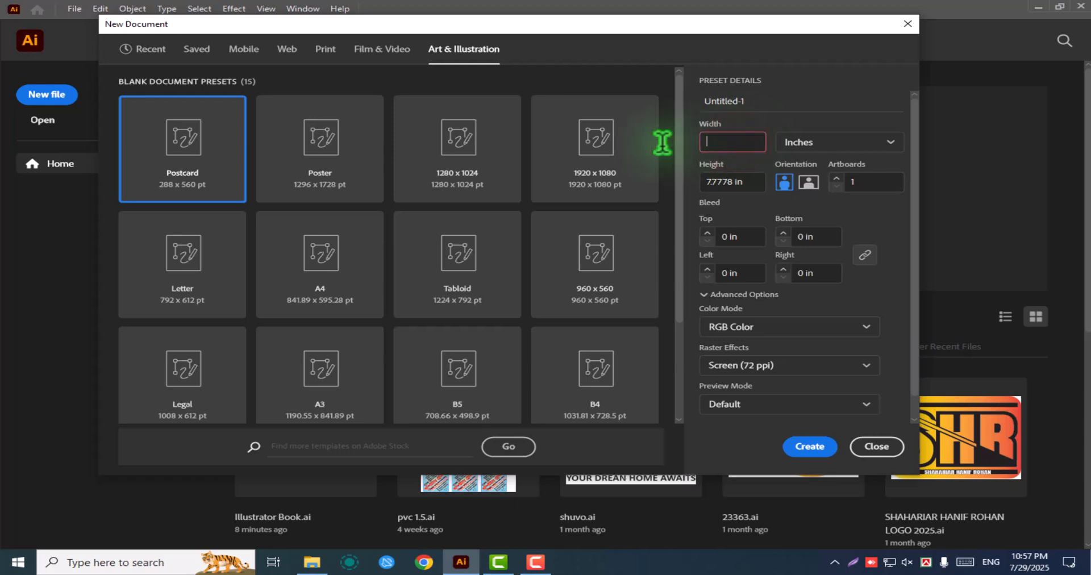
{"action": "type", "text": "36"}
Set the new document's height to 24 in
{"action": "left_click", "coordinate": [751, 182]}
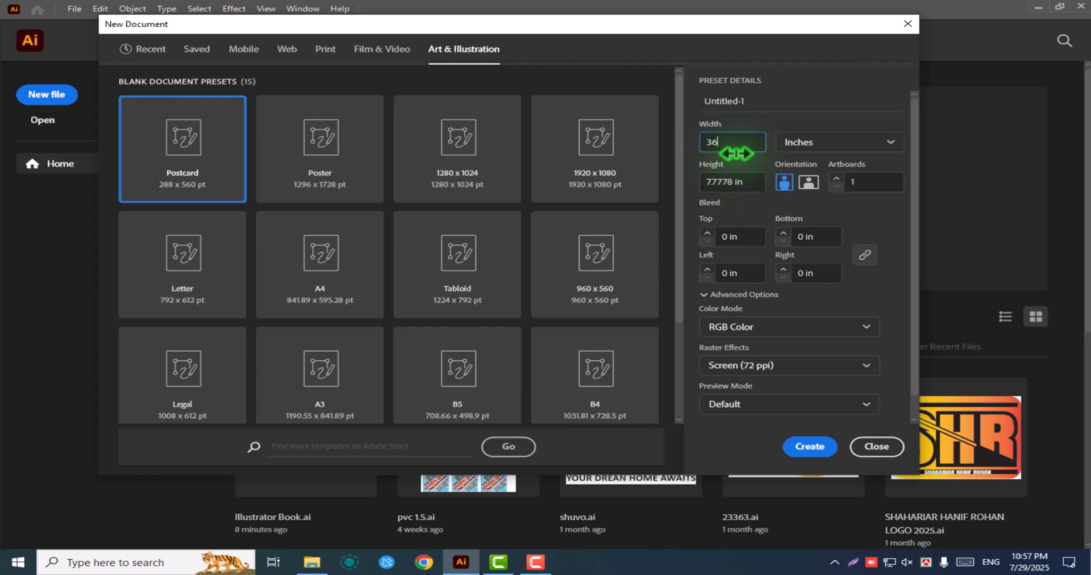
{"action": "left_click", "coordinate": [753, 182]}
{"action": "key", "text": "BackSpace"}
{"action": "key", "text": "BackSpace"}
{"action": "key", "text": "BackSpace"}
{"action": "key", "text": "BackSpace"}
{"action": "key", "text": "BackSpace"}
{"action": "key", "text": "BackSpace"}
{"action": "key", "text": "BackSpace"}
{"action": "key", "text": "BackSpace"}
{"action": "key", "text": "BackSpace"}
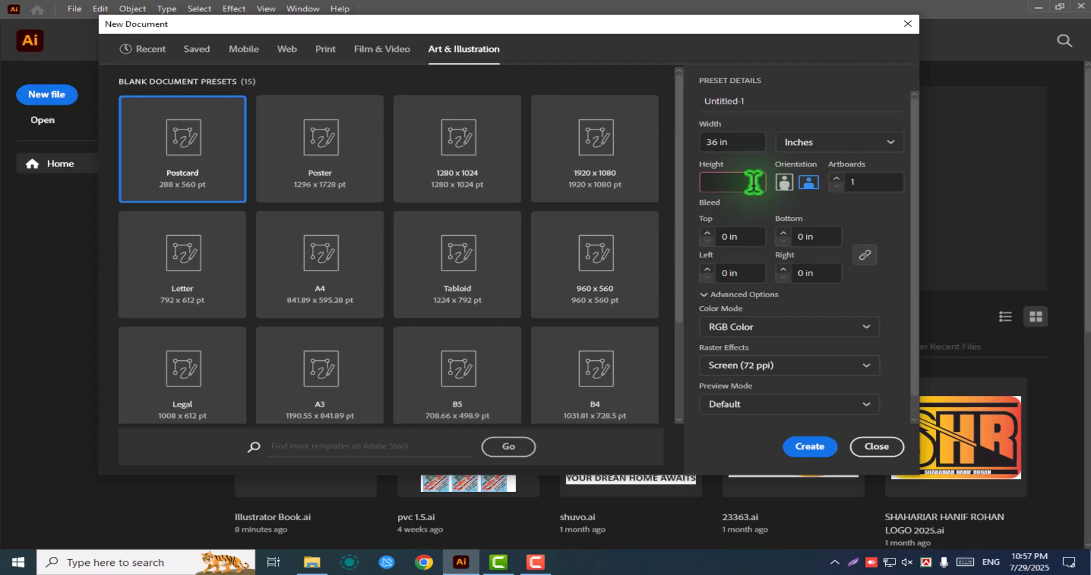
{"action": "type", "text": "24"}
{"action": "key", "text": "Tab"}
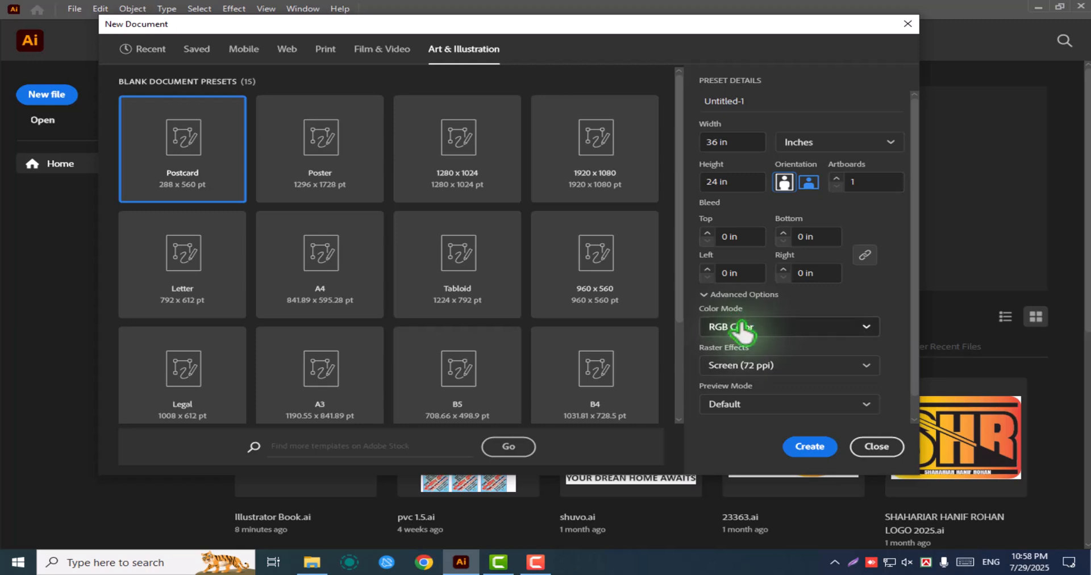
Set the color mode to CMYK Color and the raster effects to Medium (150 ppi)
{"action": "left_click", "coordinate": [786, 329]}
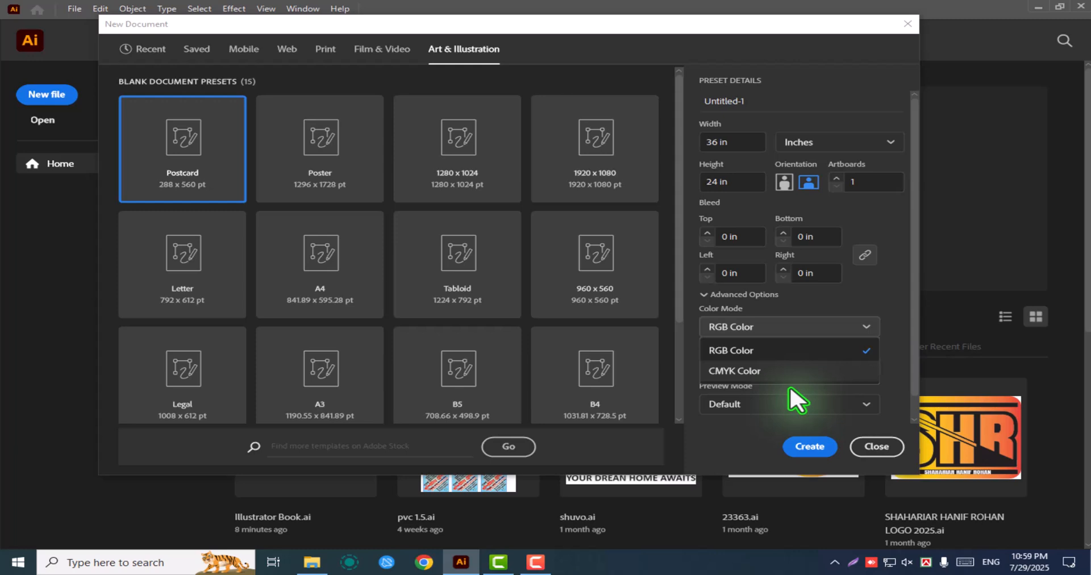
{"action": "left_click", "coordinate": [747, 367]}
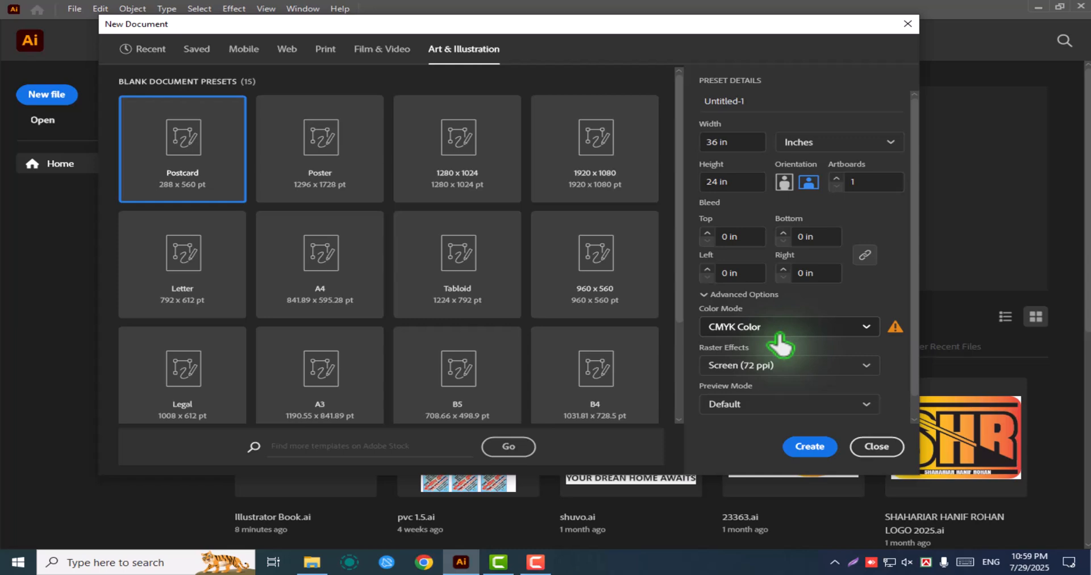
{"action": "left_click", "coordinate": [792, 369]}
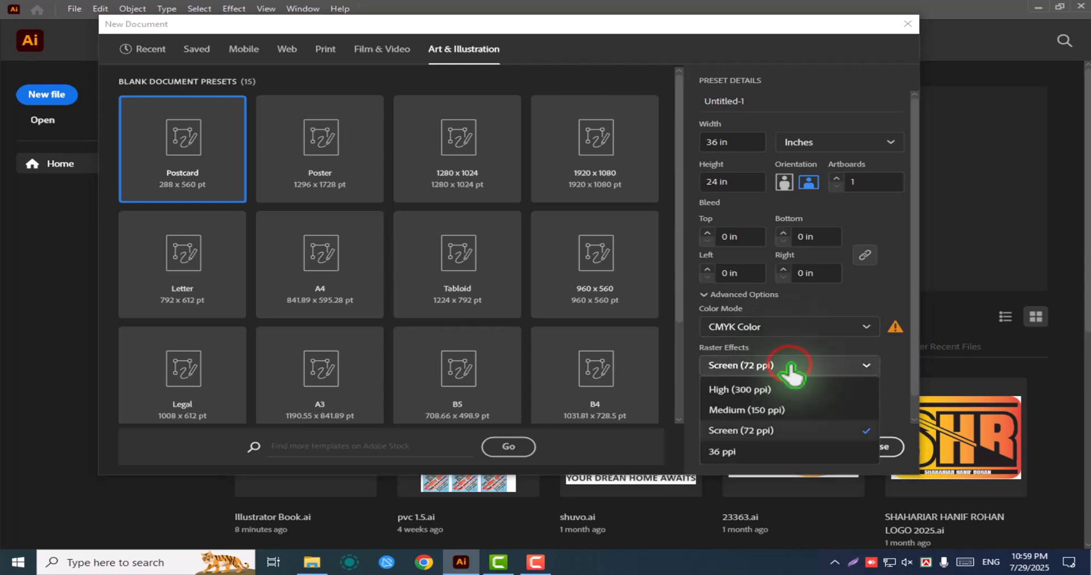
{"action": "left_click", "coordinate": [761, 410]}
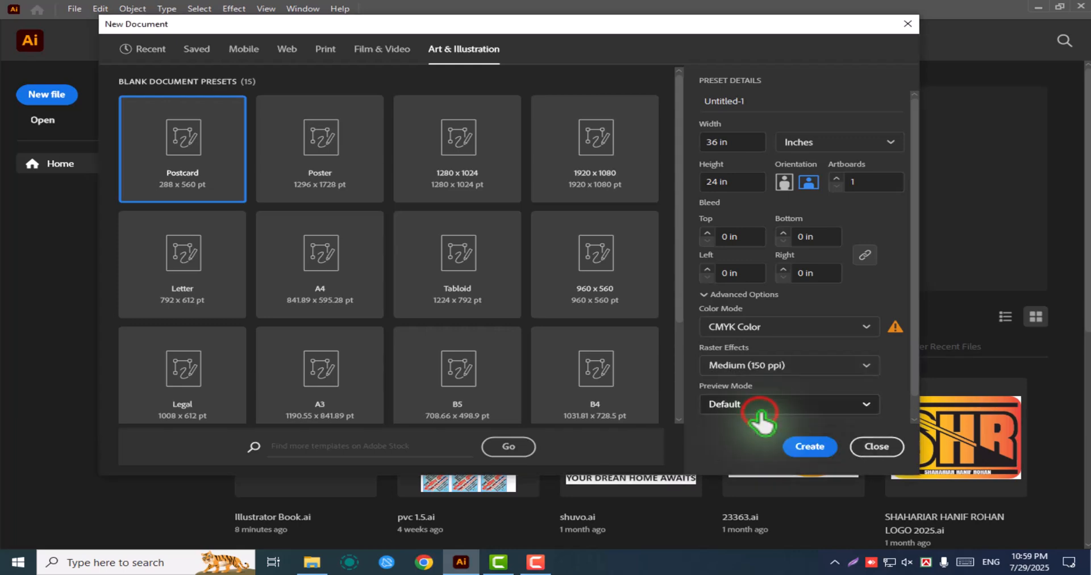
{"action": "left_click", "coordinate": [778, 367]}
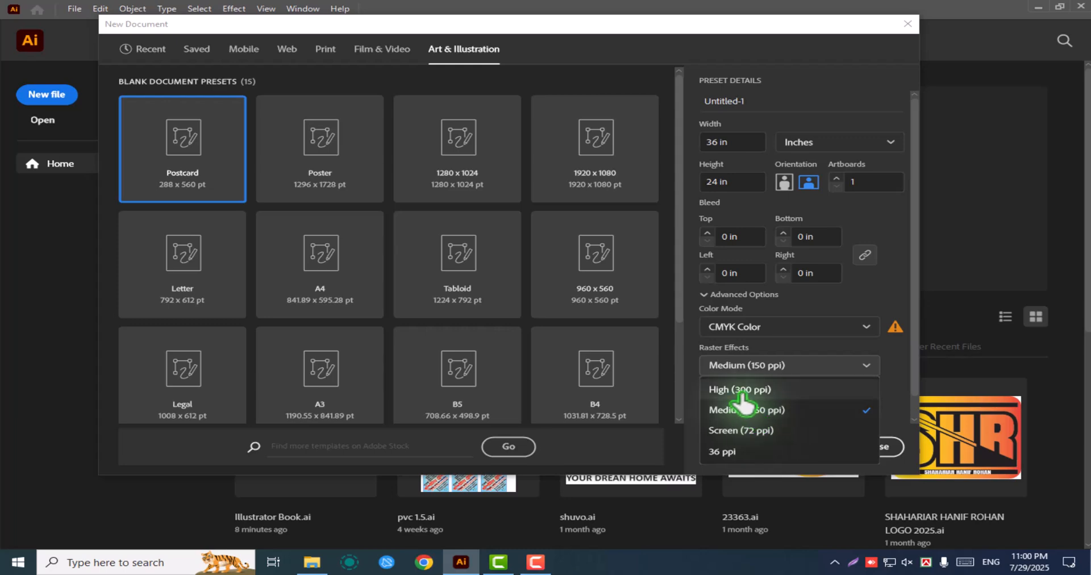
{"action": "left_click", "coordinate": [772, 412]}
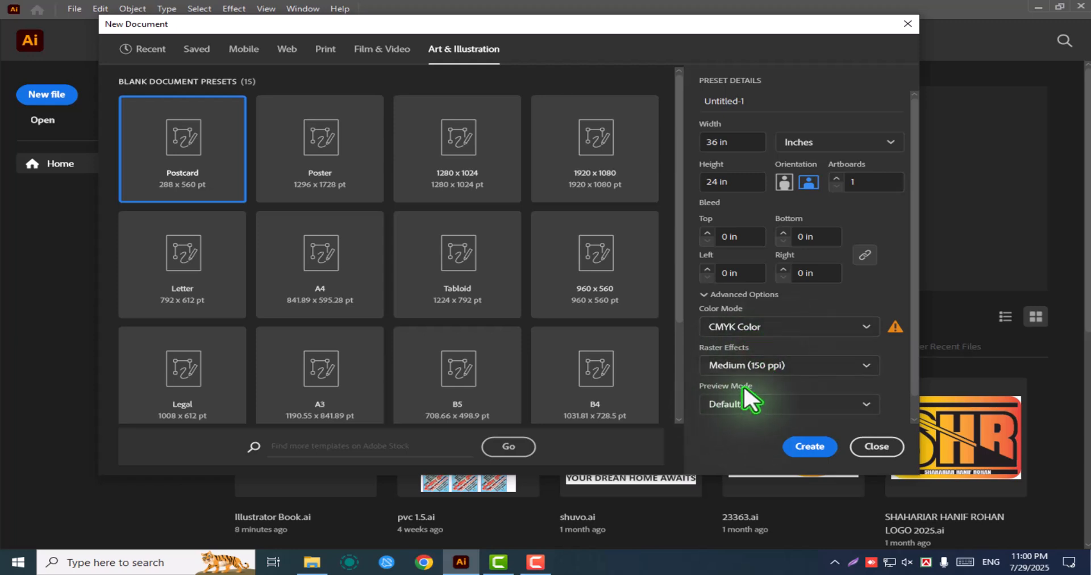
Keep the preview mode at Default and create the document
{"action": "left_click", "coordinate": [797, 405]}
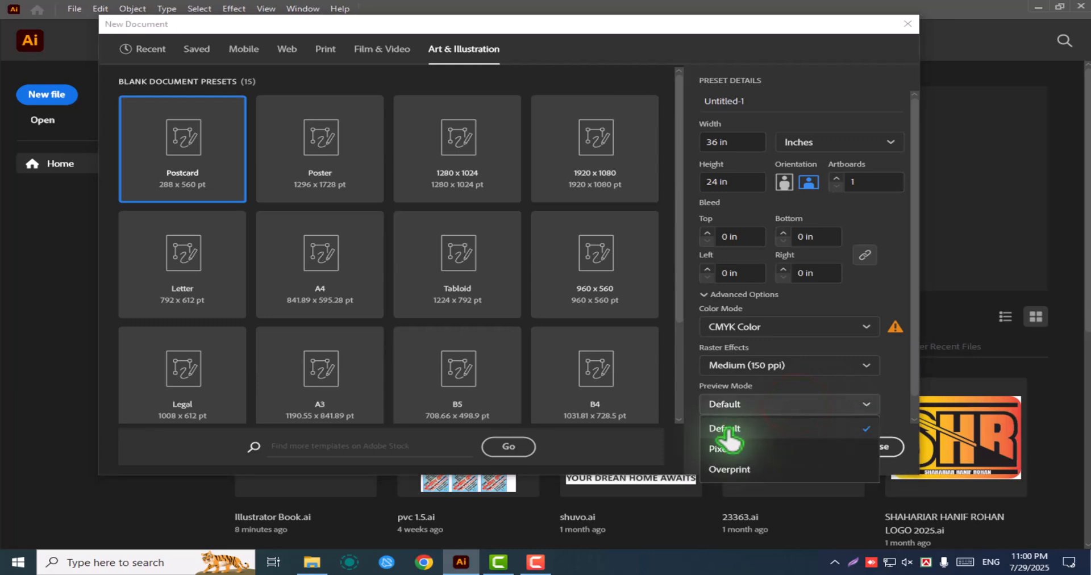
{"action": "left_click", "coordinate": [726, 432]}
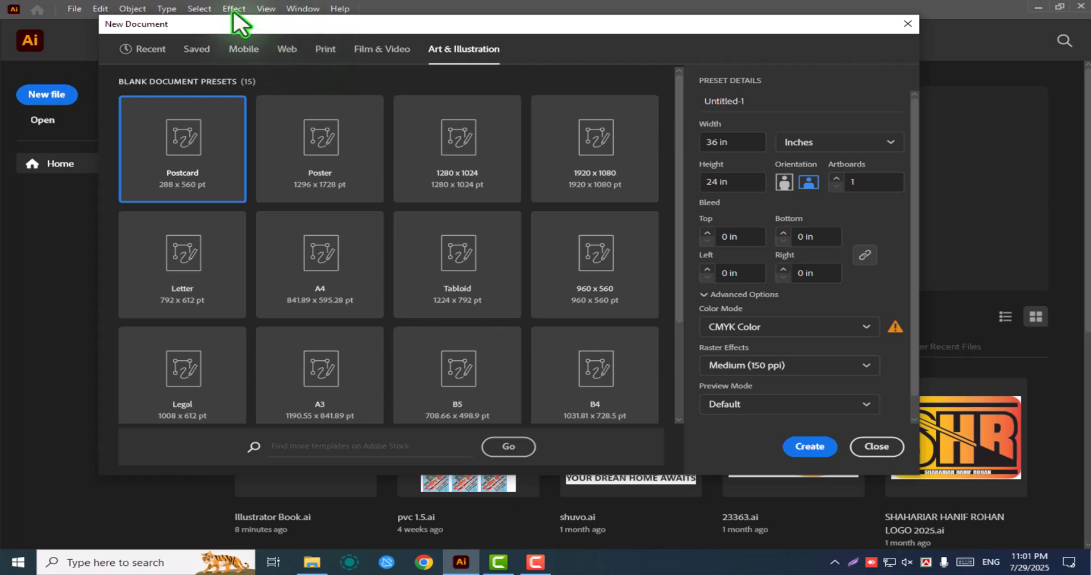
{"action": "left_click", "coordinate": [811, 448]}
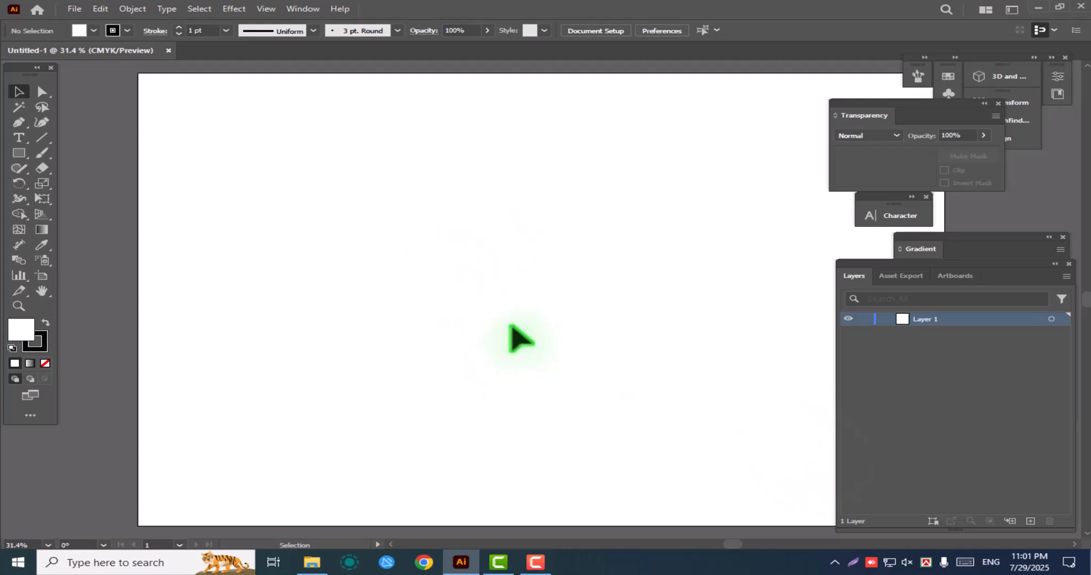
Bring the whole blank artboard into view and examine its extent and the surrounding canvas
{"action": "left_click", "coordinate": [492, 291], "text": "ctrl+alt"}
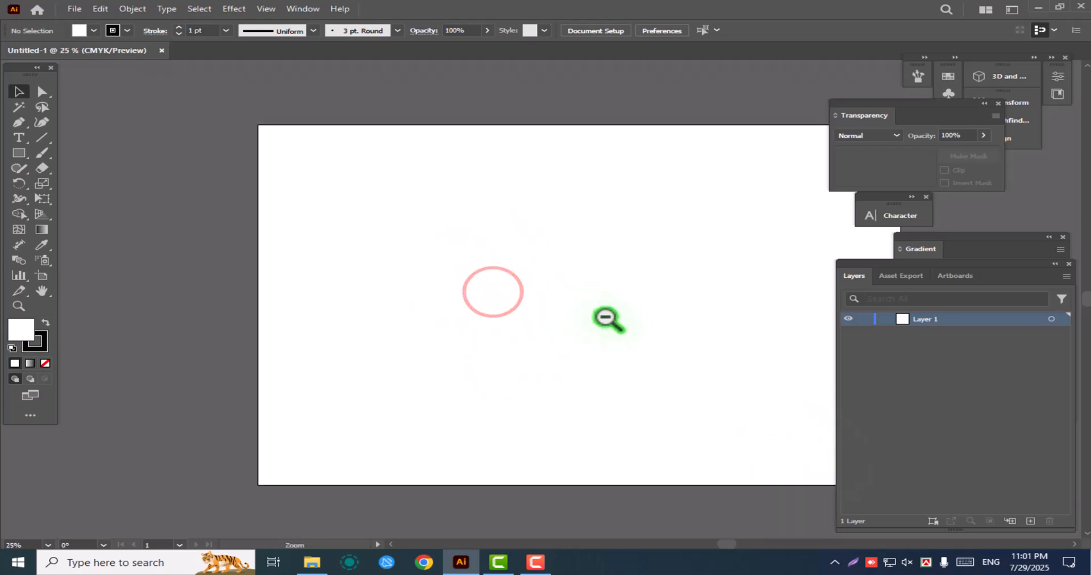
{"action": "left_click", "coordinate": [616, 318], "text": "ctrl+alt"}
{"action": "left_click_drag", "start_coordinate": [660, 325], "coordinate": [547, 355]}
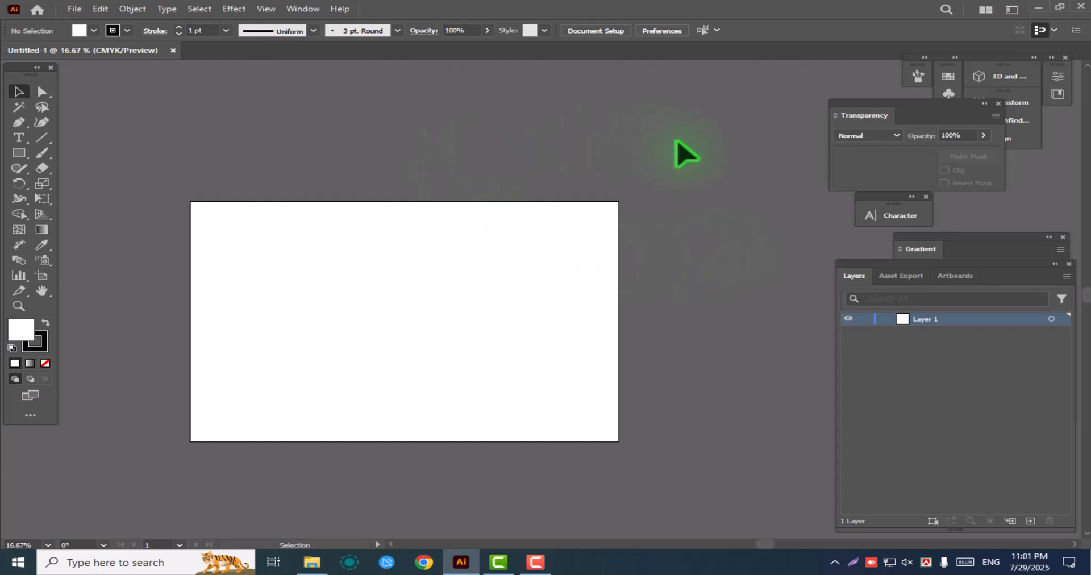
{"action": "left_click", "coordinate": [532, 258]}
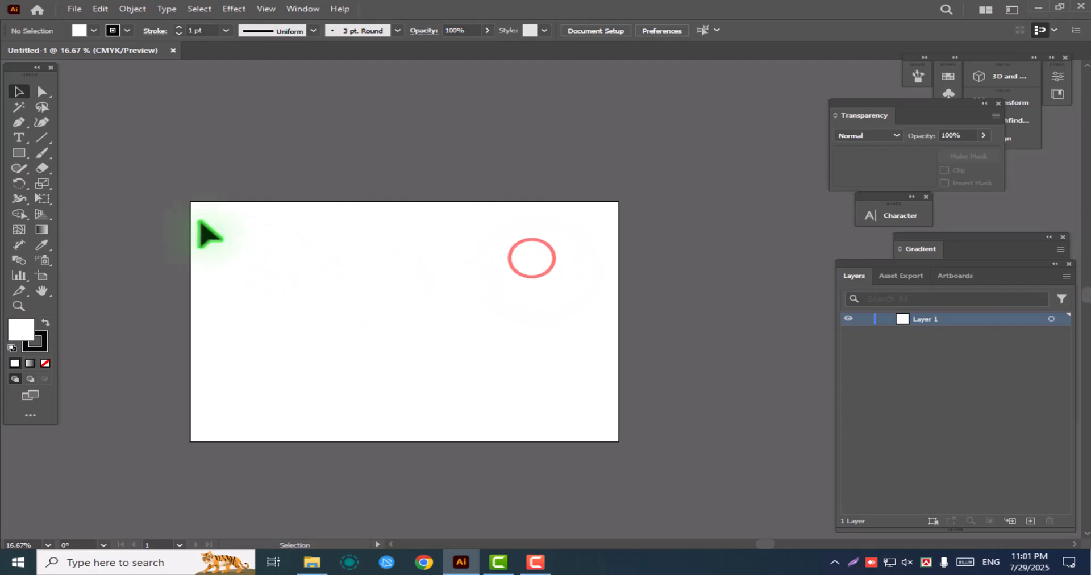
{"action": "left_click_drag", "start_coordinate": [192, 202], "coordinate": [618, 441]}
{"action": "left_click", "coordinate": [755, 115]}
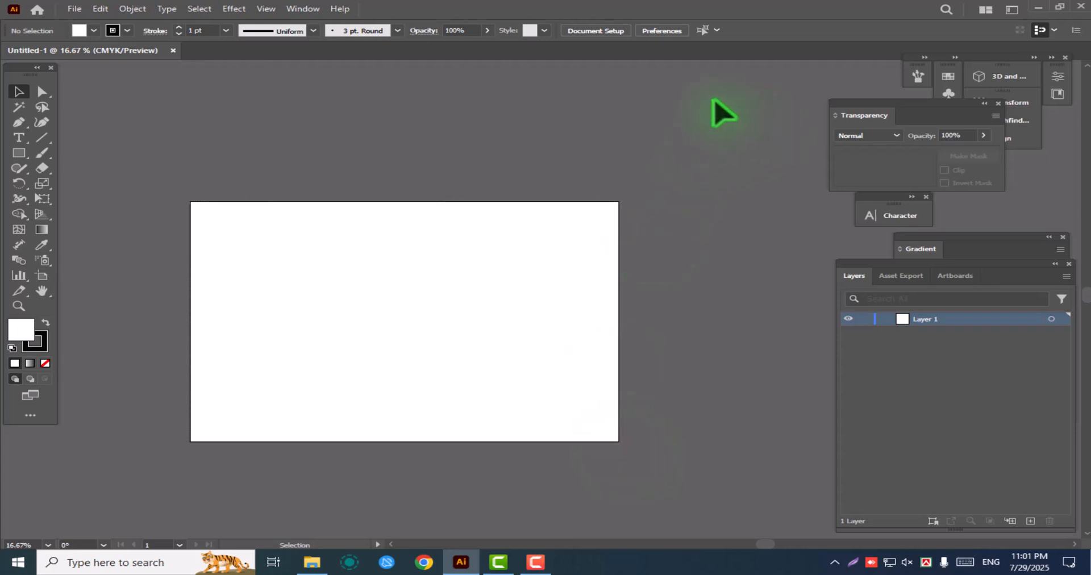
{"action": "left_click", "coordinate": [685, 110]}
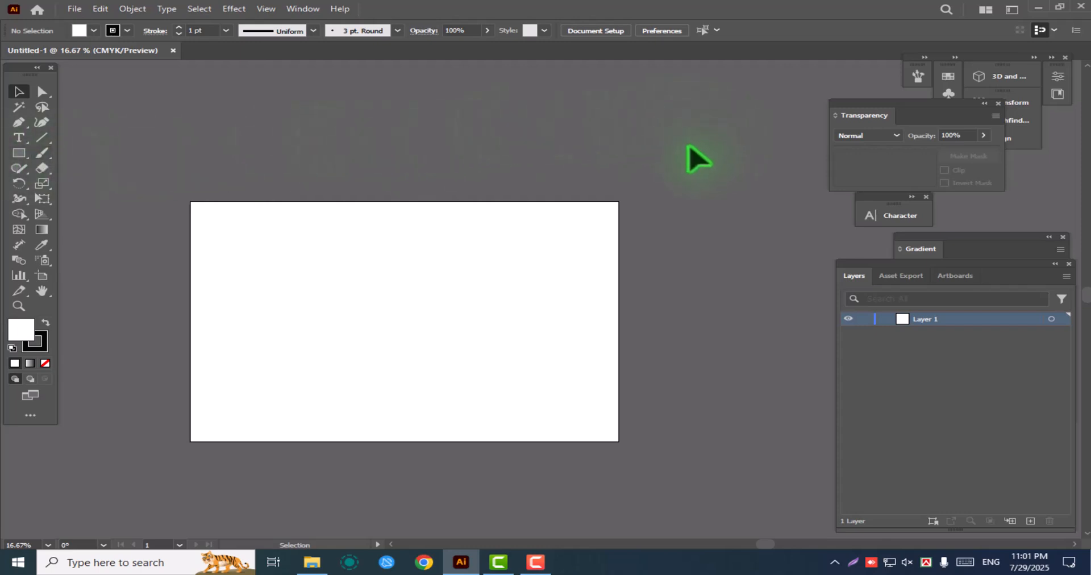
{"action": "left_click", "coordinate": [712, 111]}
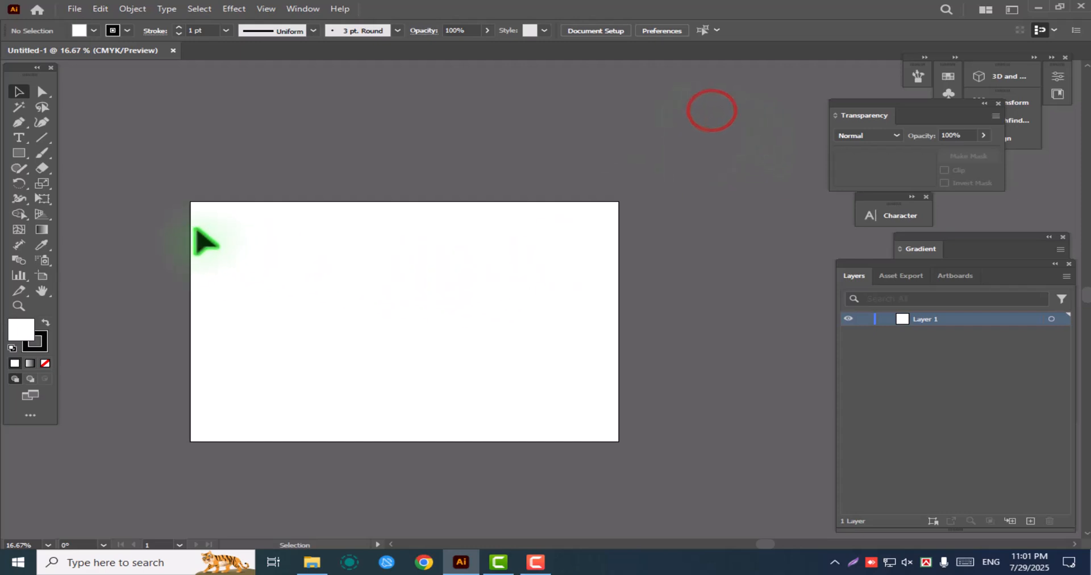
{"action": "left_click_drag", "start_coordinate": [193, 203], "coordinate": [614, 442]}
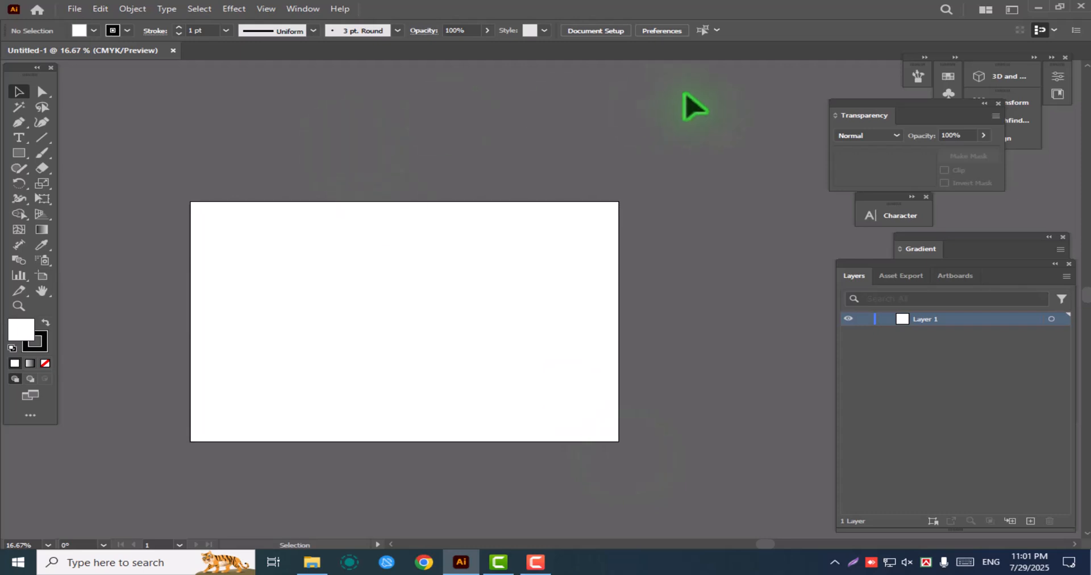
Look through the File, Edit and Object commands, including the save, place and export options
{"action": "left_click", "coordinate": [80, 11]}
{"action": "left_click", "coordinate": [104, 9]}
{"action": "left_click", "coordinate": [145, 10]}
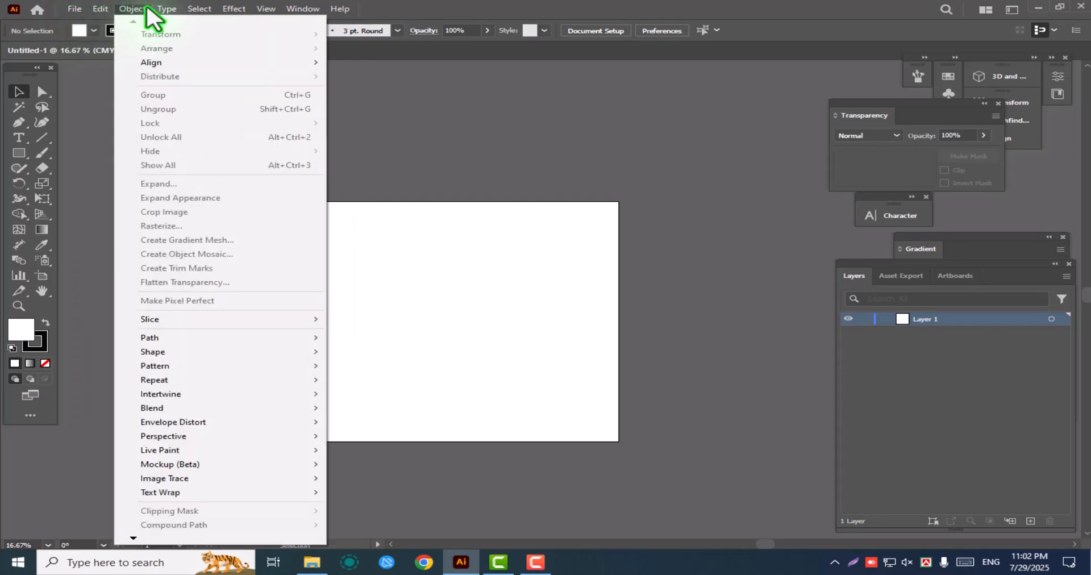
{"action": "left_click", "coordinate": [74, 9]}
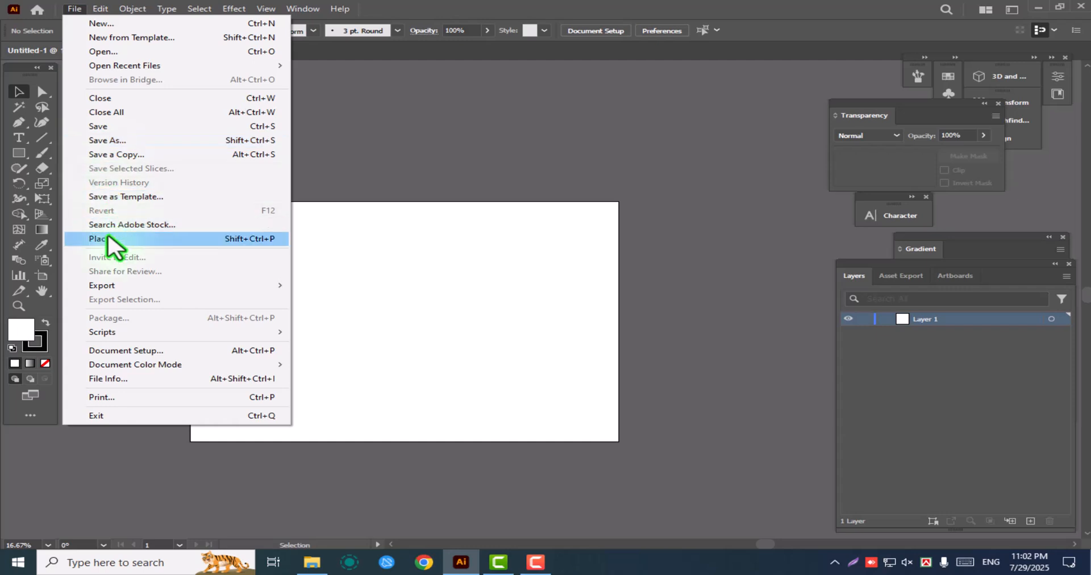
{"action": "mouse_move", "coordinate": [105, 286]}
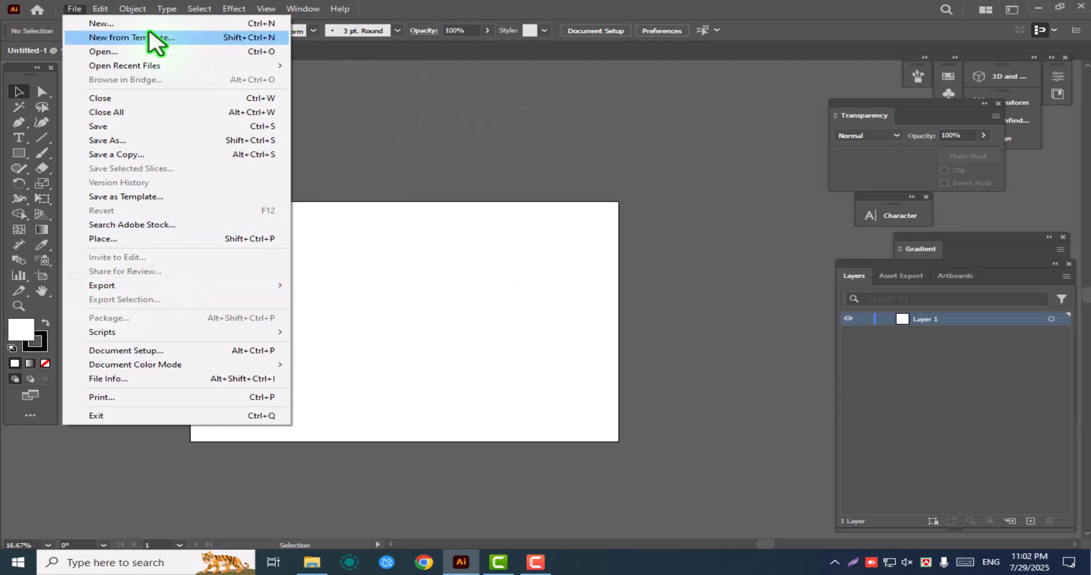
{"action": "left_click", "coordinate": [75, 10]}
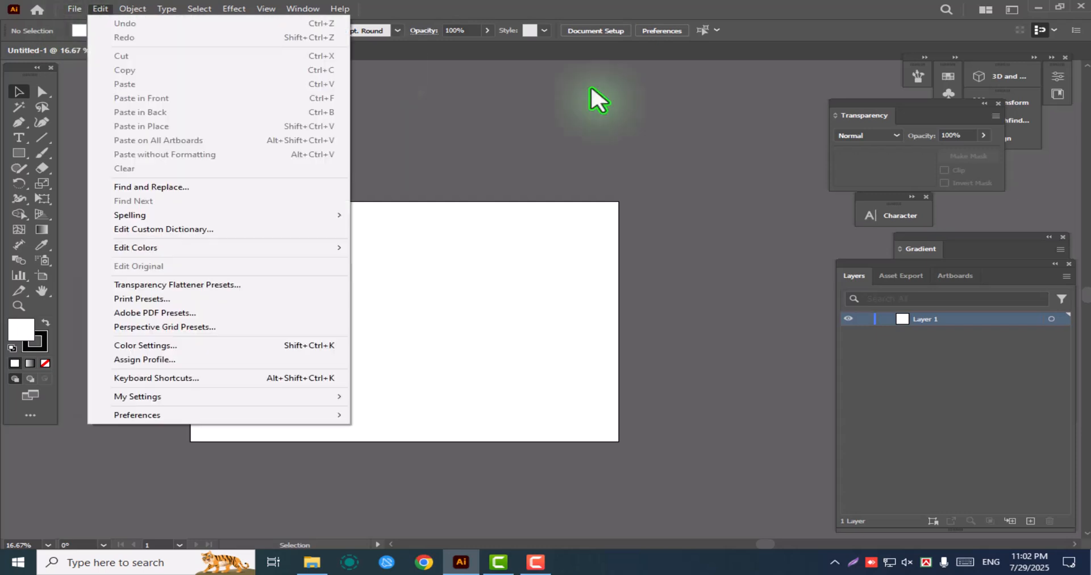
{"action": "left_click", "coordinate": [637, 119]}
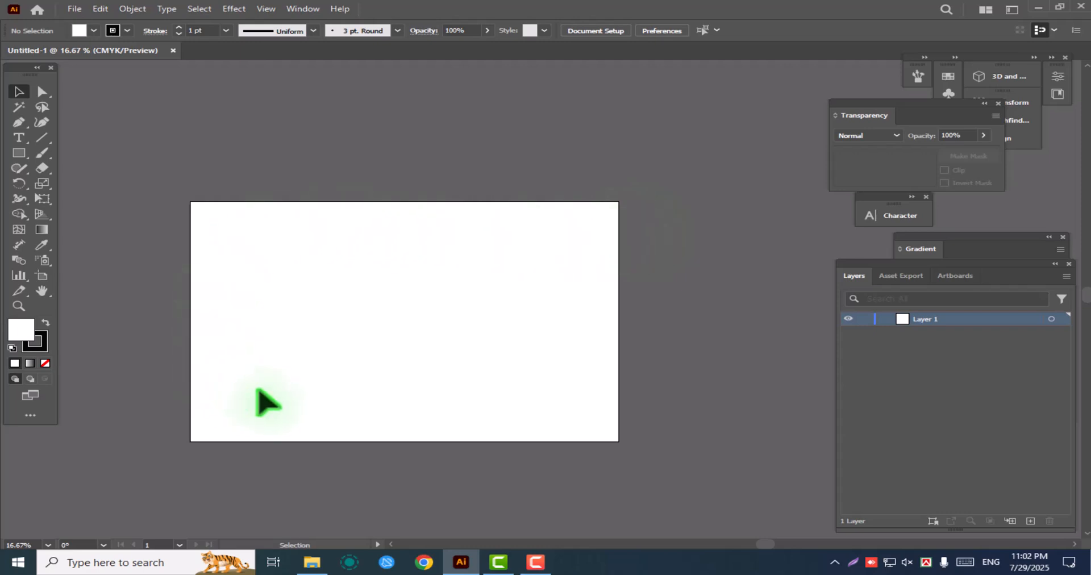
Shift the toolbox slightly outward, keep the Selection tool active, and close the floating Transparency, Gradient, Layers and Character panels
{"action": "mouse_move", "coordinate": [16, 67]}
{"action": "left_mouse_down"}
{"action": "mouse_move", "coordinate": [49, 72]}
{"action": "mouse_move", "coordinate": [16, 66]}
{"action": "left_mouse_up"}
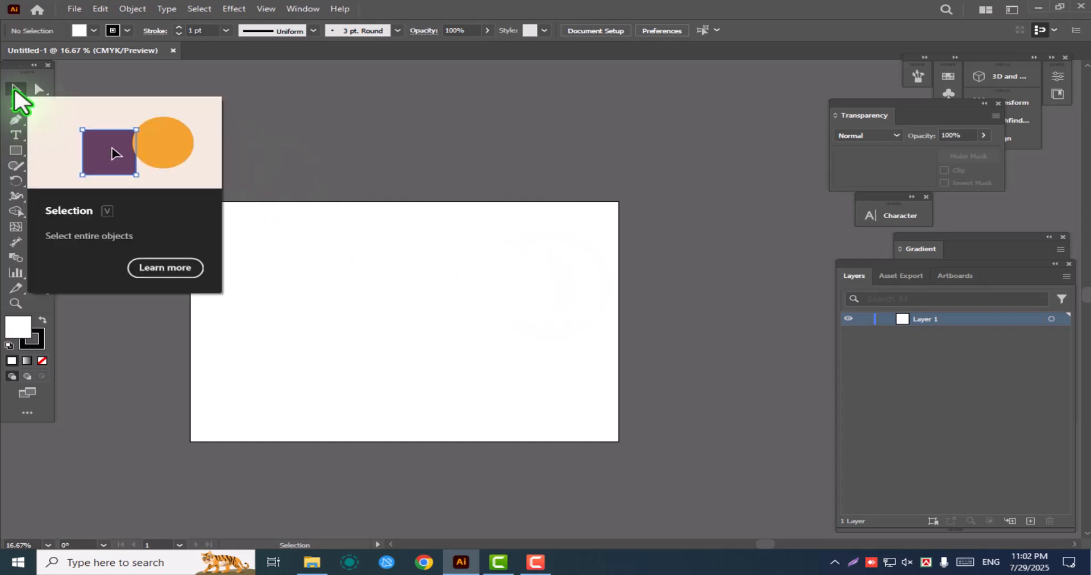
{"action": "left_click", "coordinate": [14, 87]}
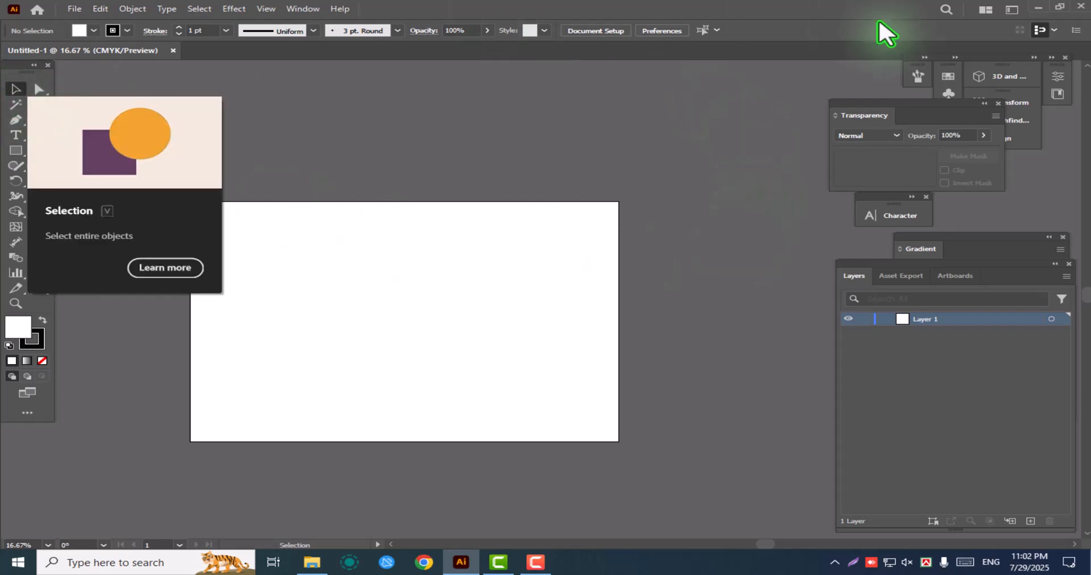
{"action": "left_click_drag", "start_coordinate": [940, 115], "coordinate": [759, 112]}
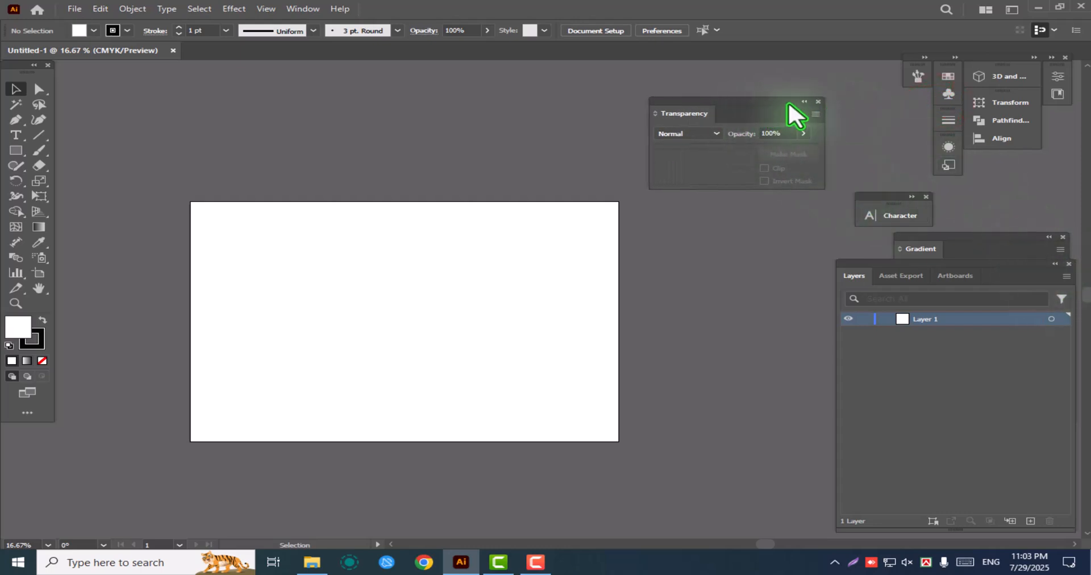
{"action": "left_click", "coordinate": [820, 101]}
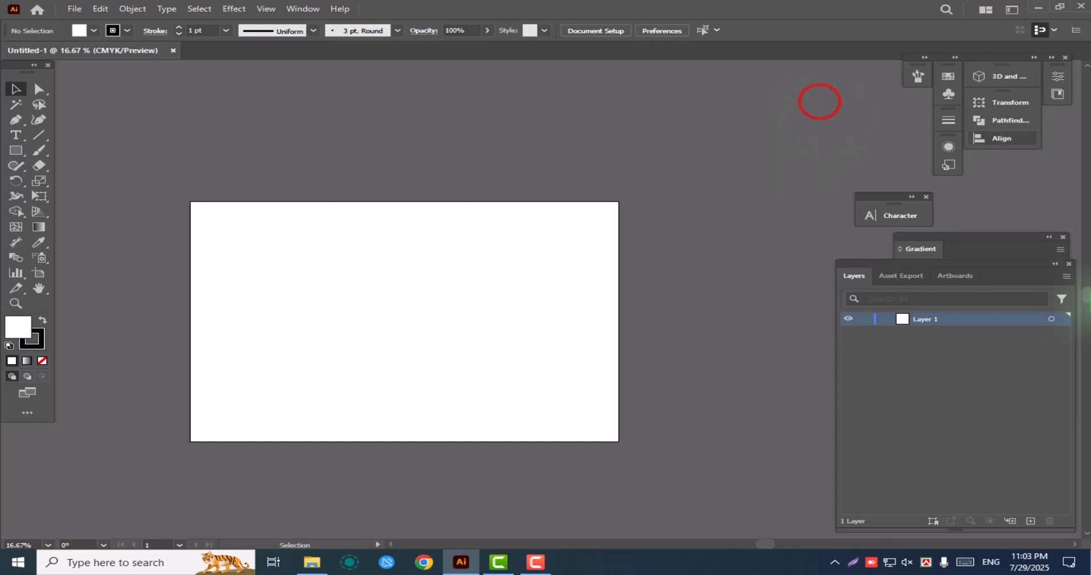
{"action": "left_click", "coordinate": [1055, 251]}
{"action": "left_click", "coordinate": [1063, 237]}
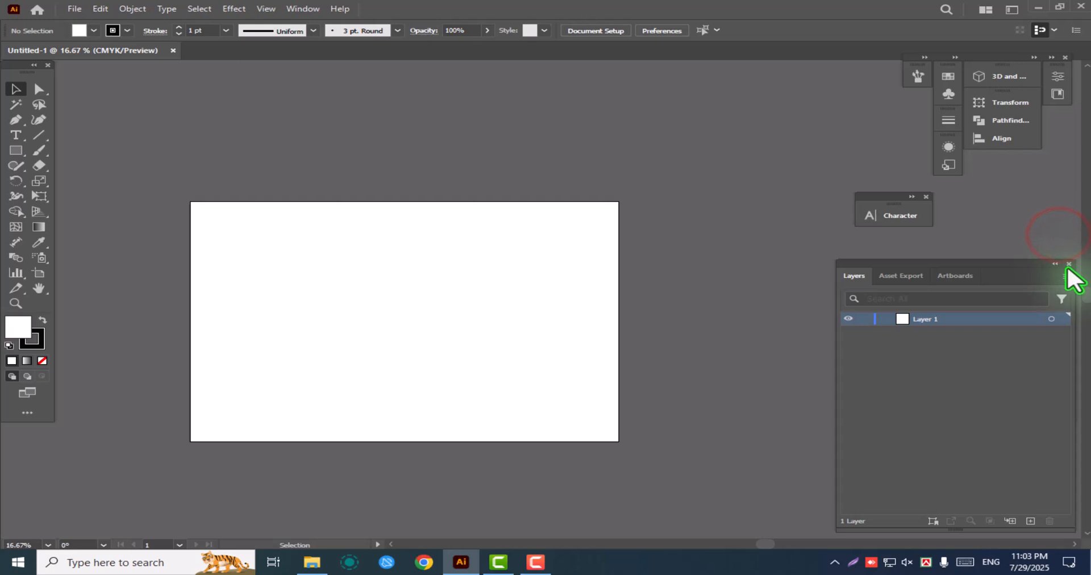
{"action": "left_click", "coordinate": [1068, 263]}
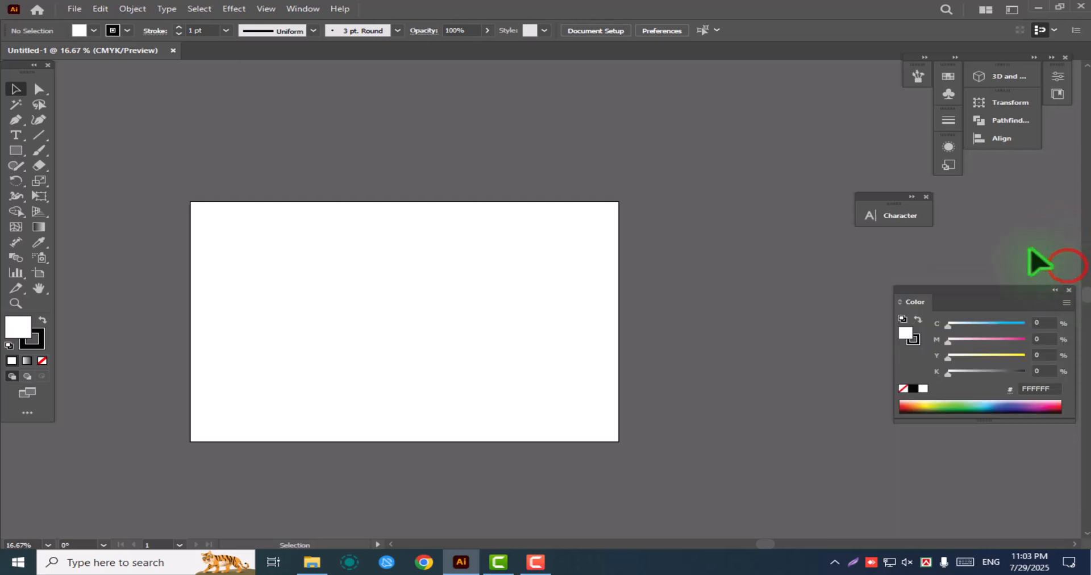
{"action": "left_click", "coordinate": [928, 197]}
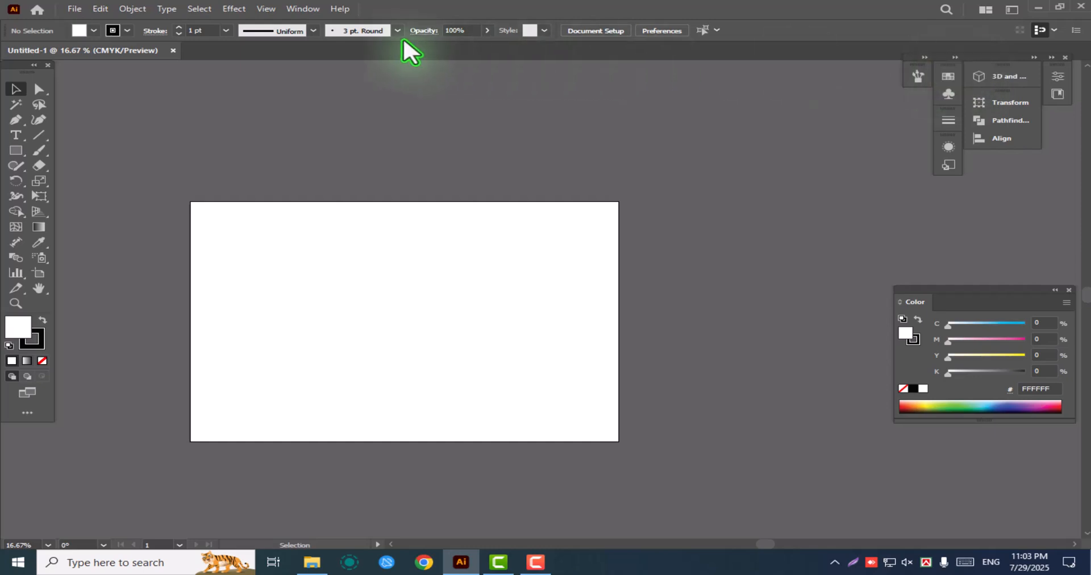
Review the list of panels that can be shown or hidden in the workspace
{"action": "left_click", "coordinate": [301, 8]}
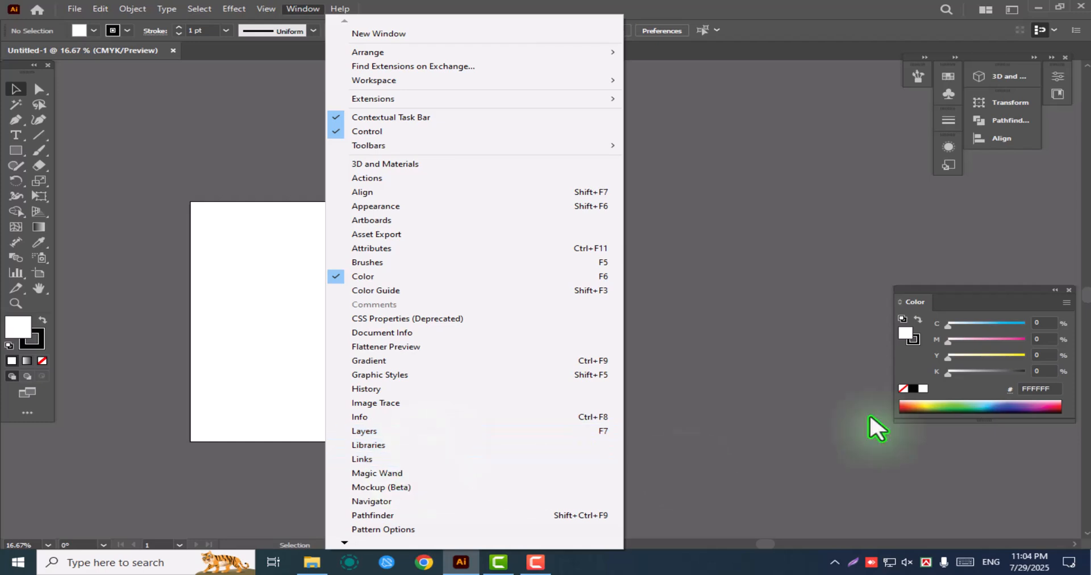
{"action": "left_click", "coordinate": [745, 282]}
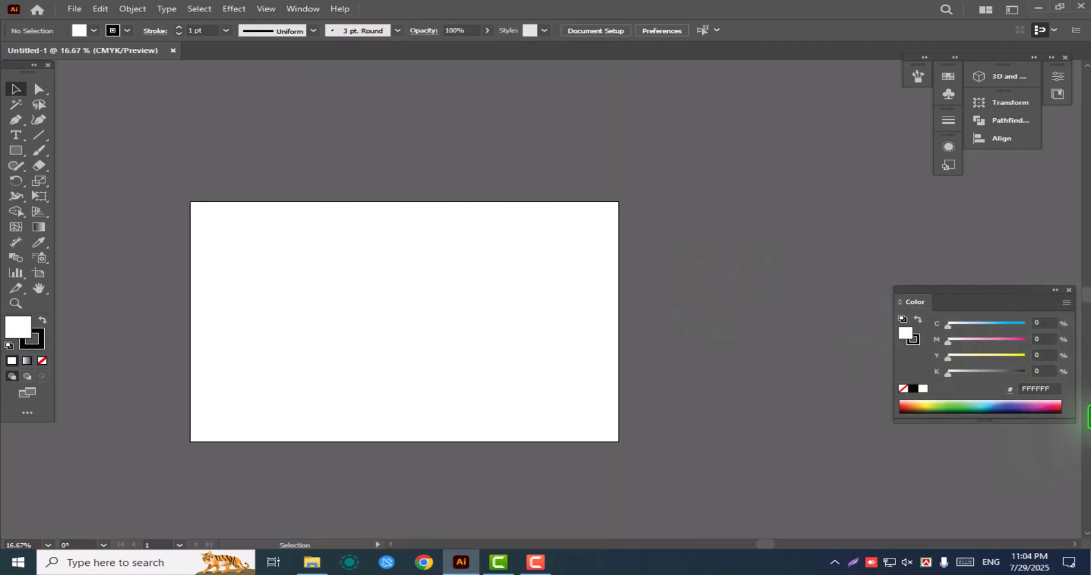
Expand the dock holding Swatches, Stroke and Appearance, and move the floating Color panel beside the Swatches panel
{"action": "left_click_drag", "start_coordinate": [1022, 286], "coordinate": [1019, 251]}
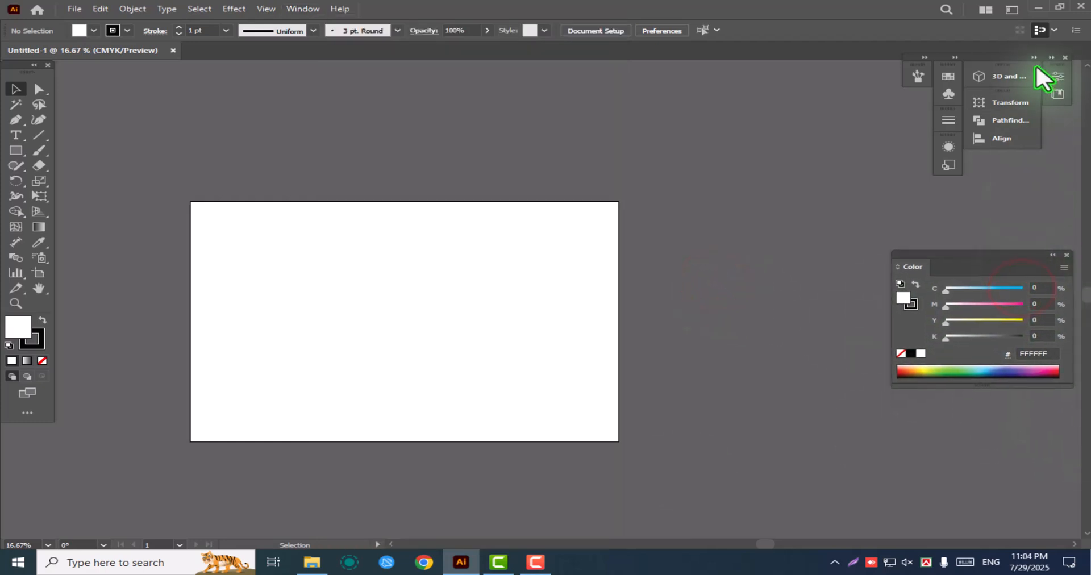
{"action": "double_click", "coordinate": [954, 59]}
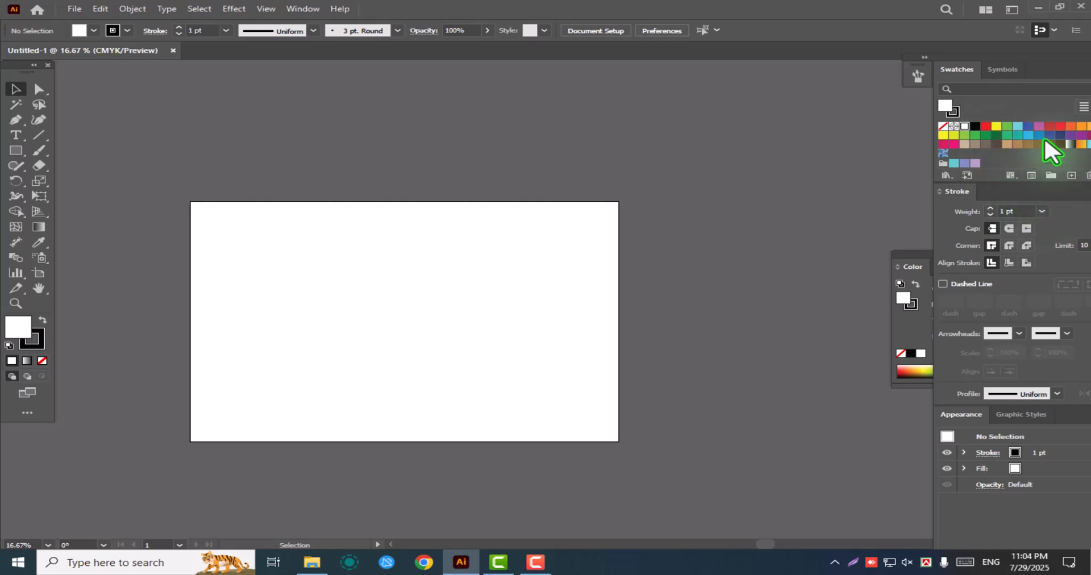
{"action": "left_click", "coordinate": [924, 58]}
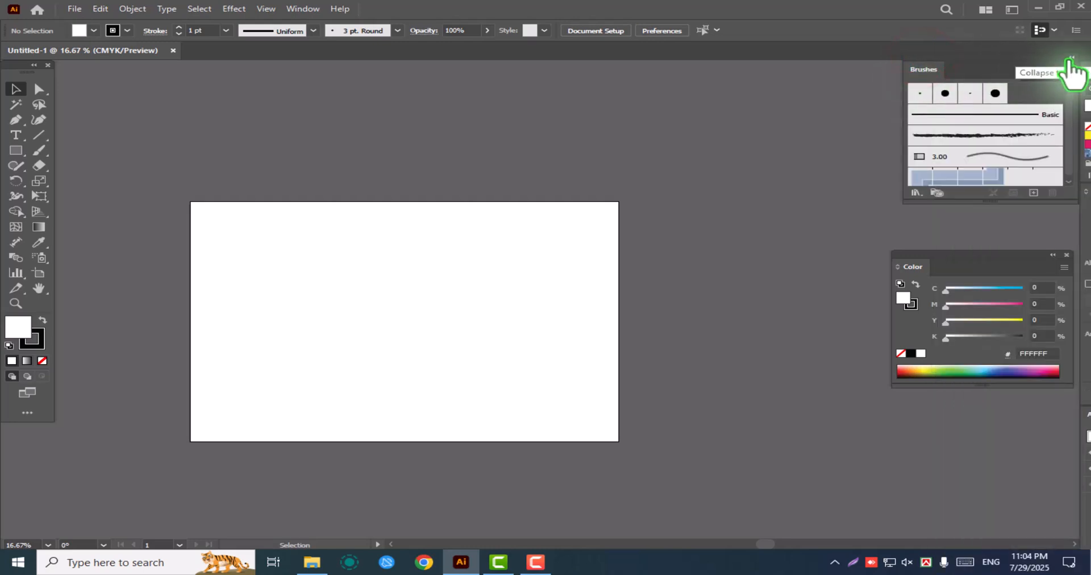
{"action": "left_click", "coordinate": [1071, 59]}
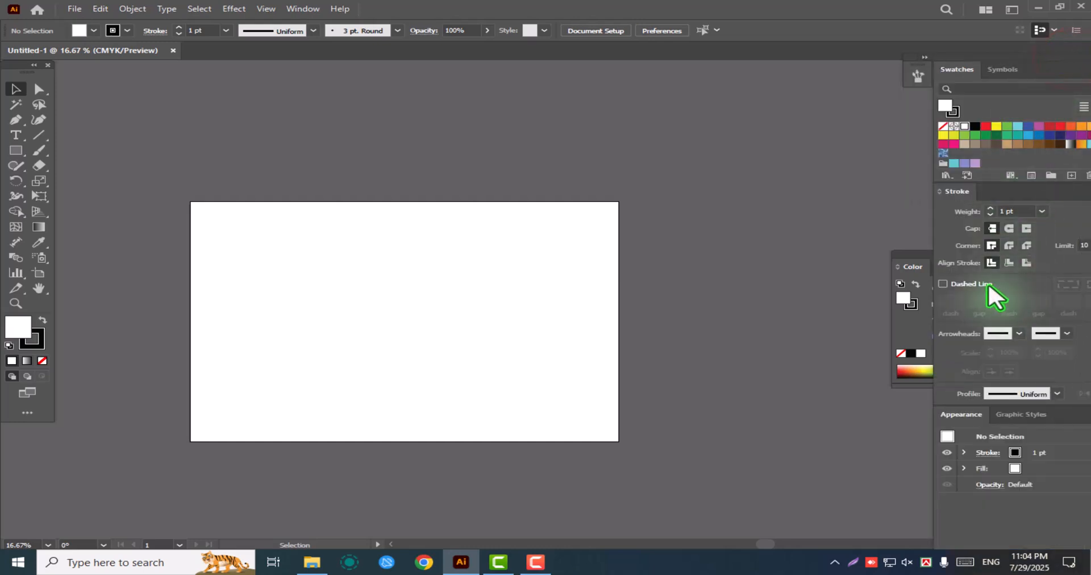
{"action": "left_click_drag", "start_coordinate": [925, 250], "coordinate": [854, 67]}
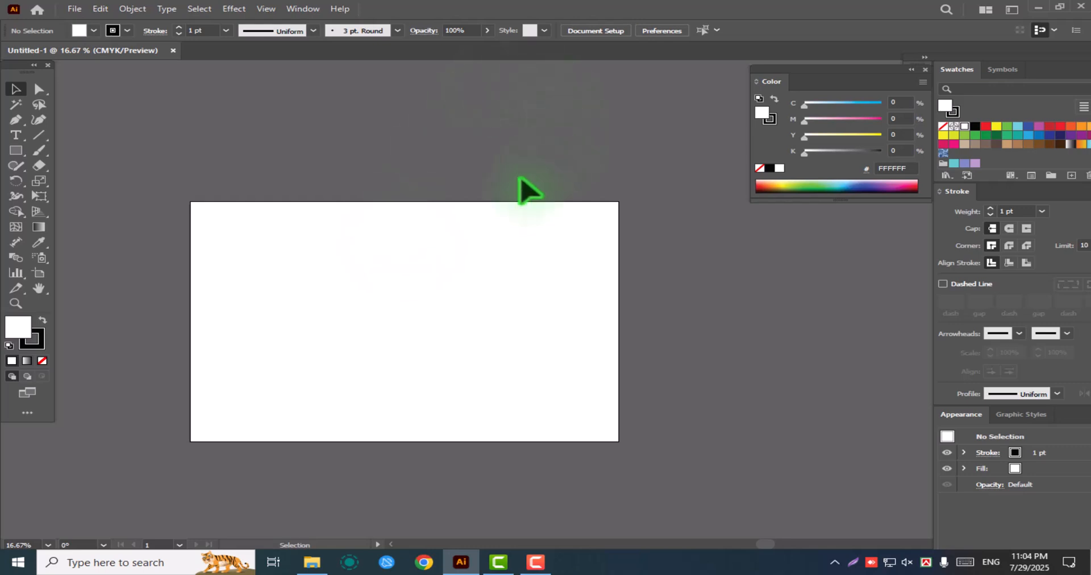
Compare the Automation and Essentials workspaces, return to Essentials Classic, and review the list of workspaces
{"action": "left_click", "coordinate": [1013, 10]}
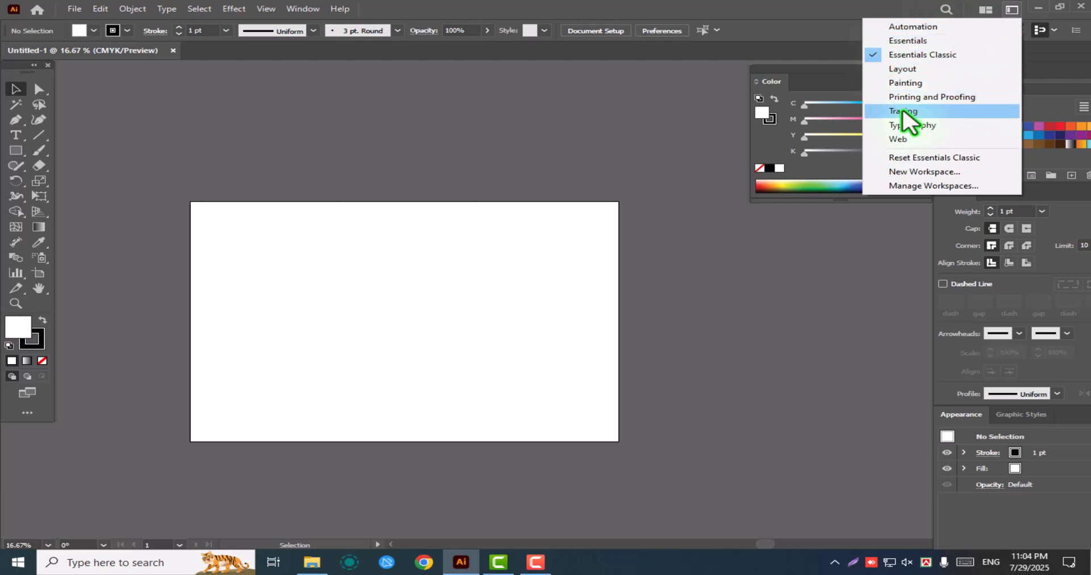
{"action": "left_click", "coordinate": [910, 27]}
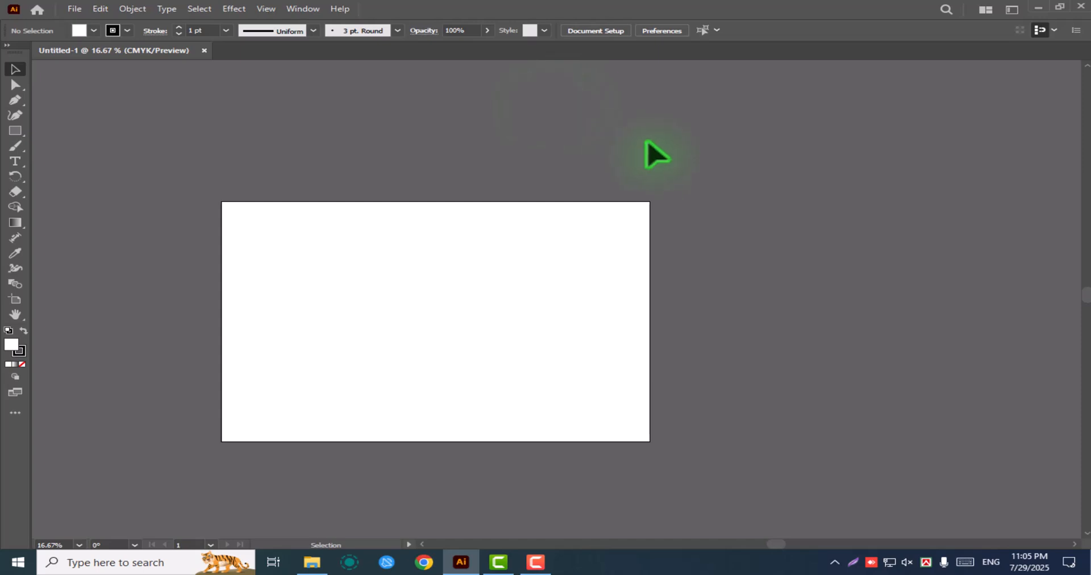
{"action": "left_click", "coordinate": [1011, 9]}
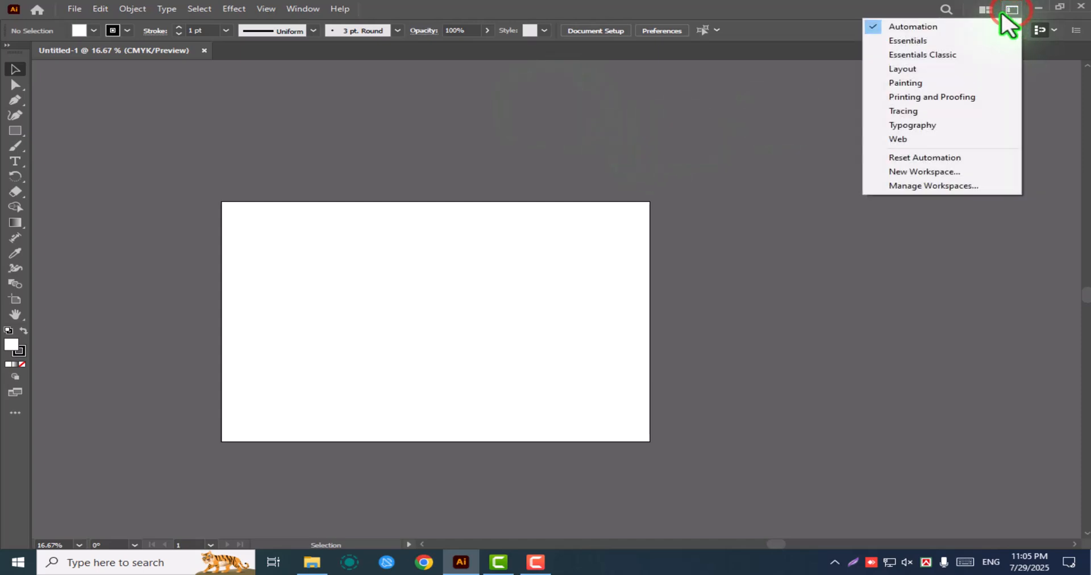
{"action": "left_click", "coordinate": [905, 41]}
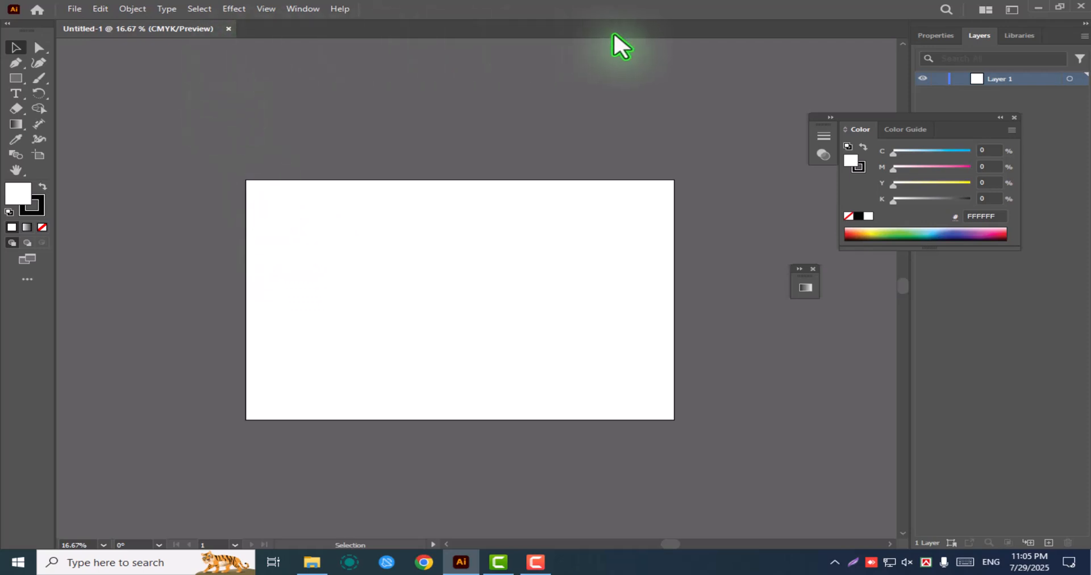
{"action": "left_click", "coordinate": [1012, 10]}
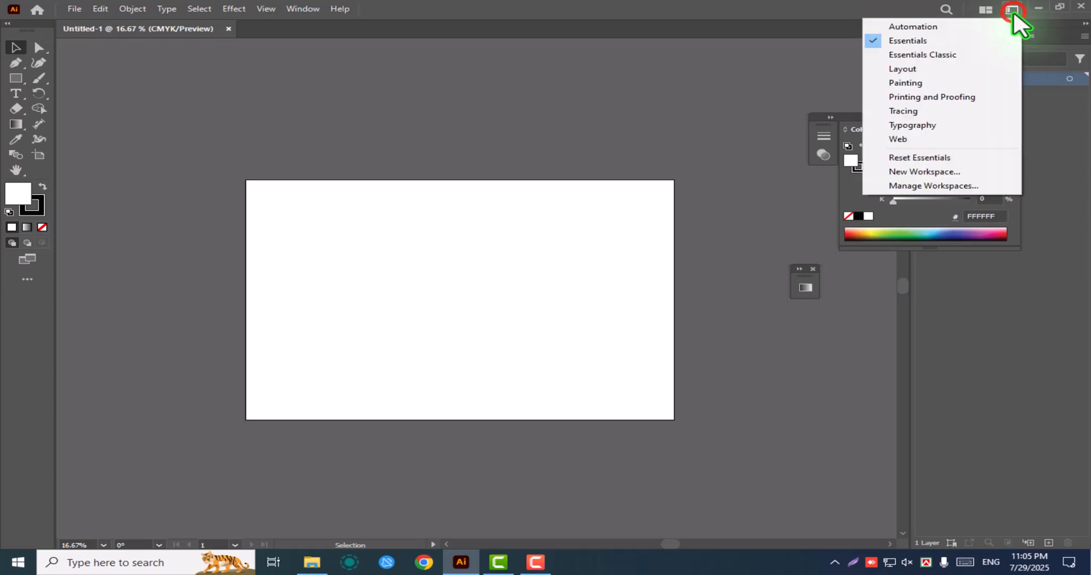
{"action": "left_click", "coordinate": [907, 56]}
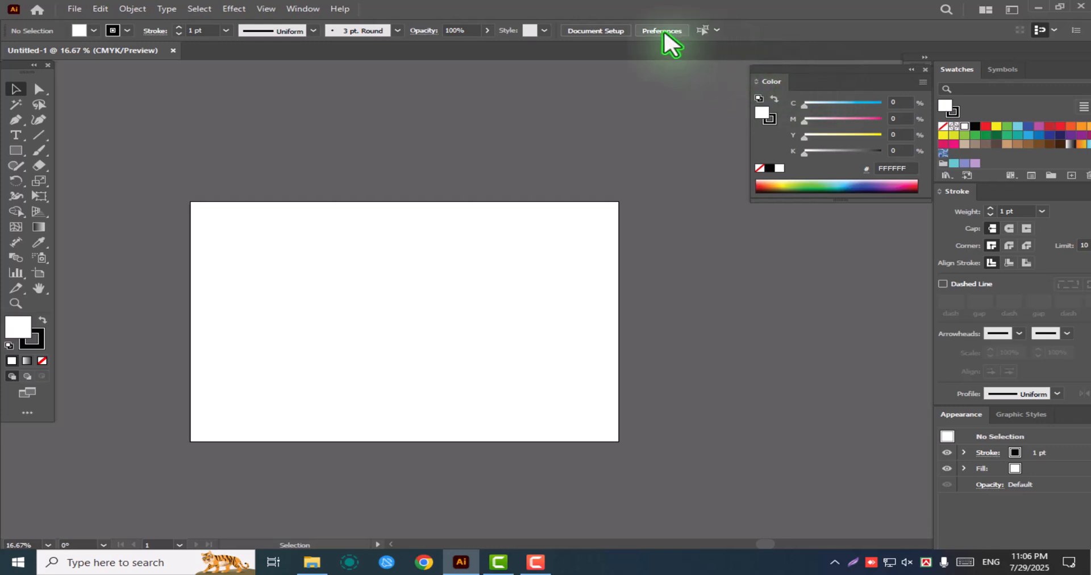
{"action": "left_click", "coordinate": [1012, 9]}
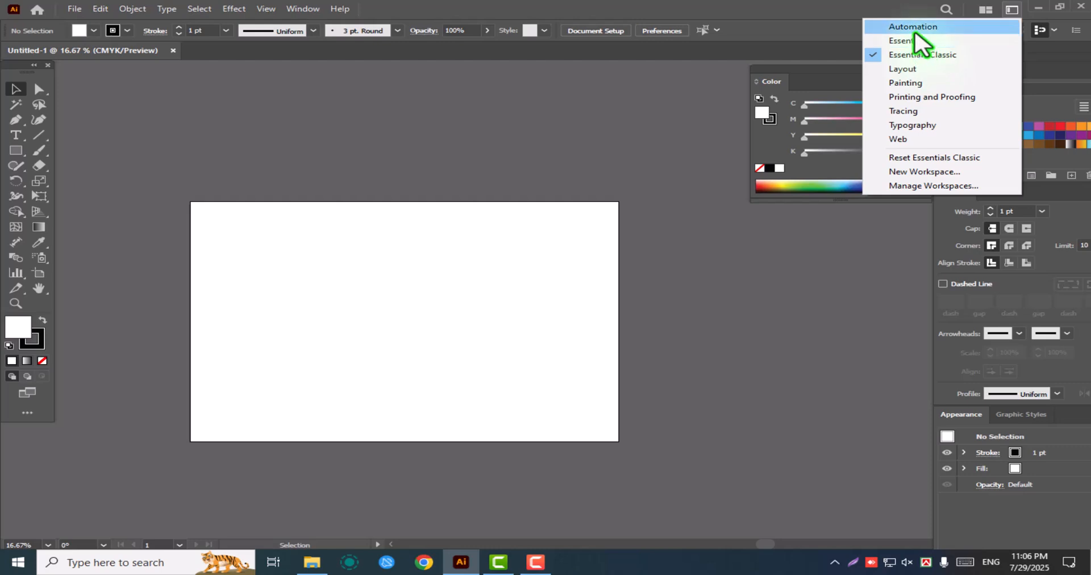
{"action": "left_click", "coordinate": [844, 9]}
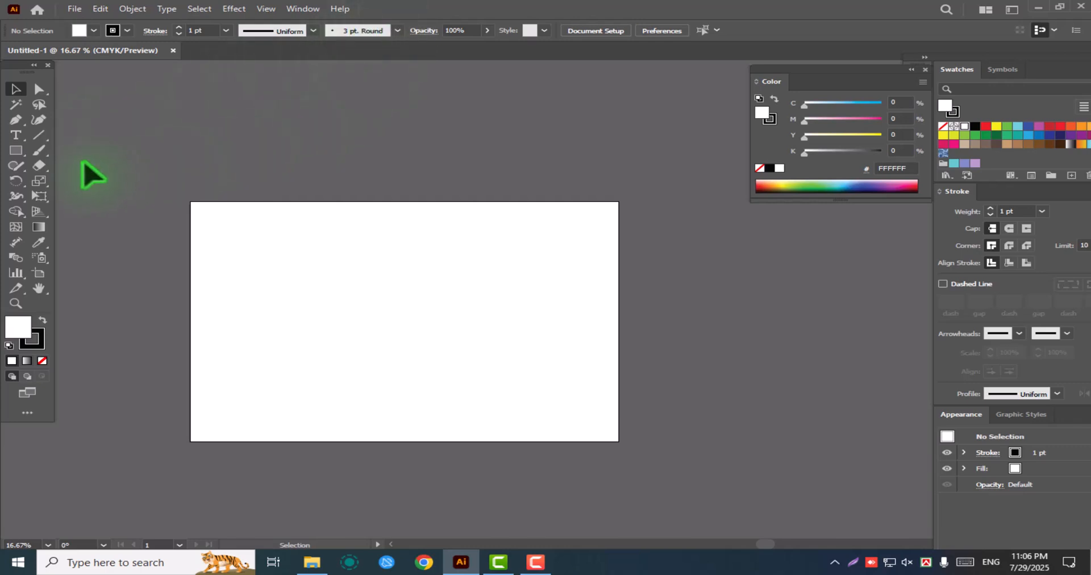
Add the point text "Cyn" at 70 pt in the upper-left area of the artboard
{"action": "left_click", "coordinate": [14, 136]}
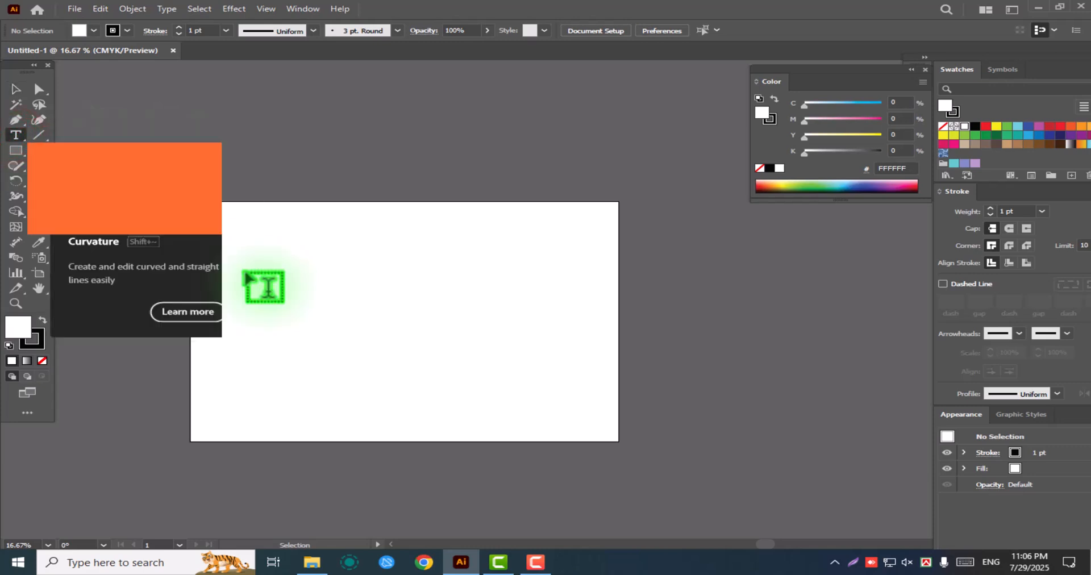
{"action": "left_click", "coordinate": [248, 275]}
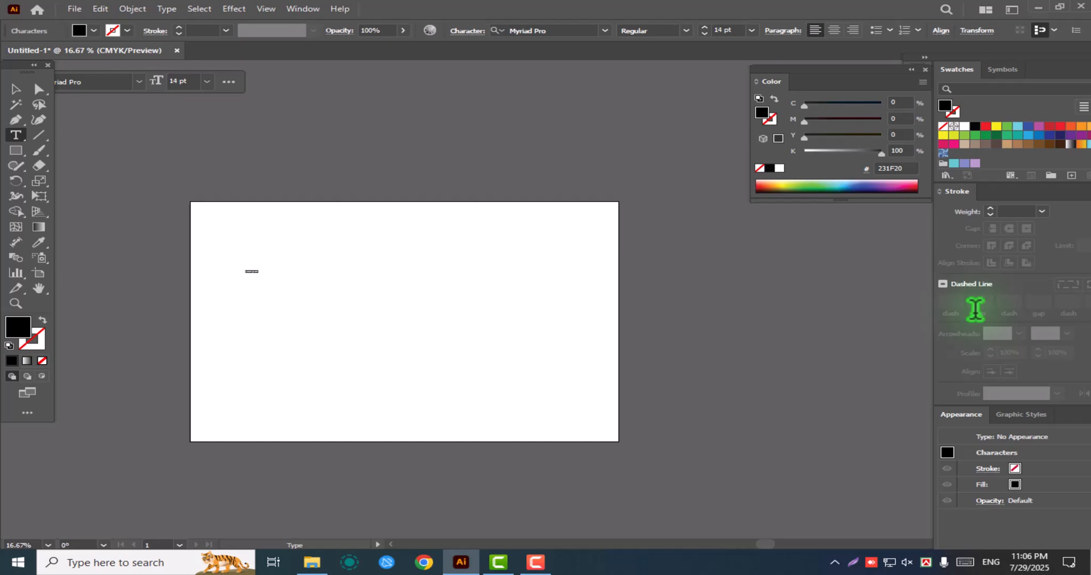
{"action": "key", "text": "ctrl+shift+period"}
{"action": "key", "text": "ctrl+shift+period"}
{"action": "key", "text": "ctrl+shift+period"}
{"action": "key", "text": "ctrl+shift+period"}
{"action": "key", "text": "ctrl+shift+period"}
{"action": "key", "text": "ctrl+shift+period"}
{"action": "key", "text": "ctrl+shift+period"}
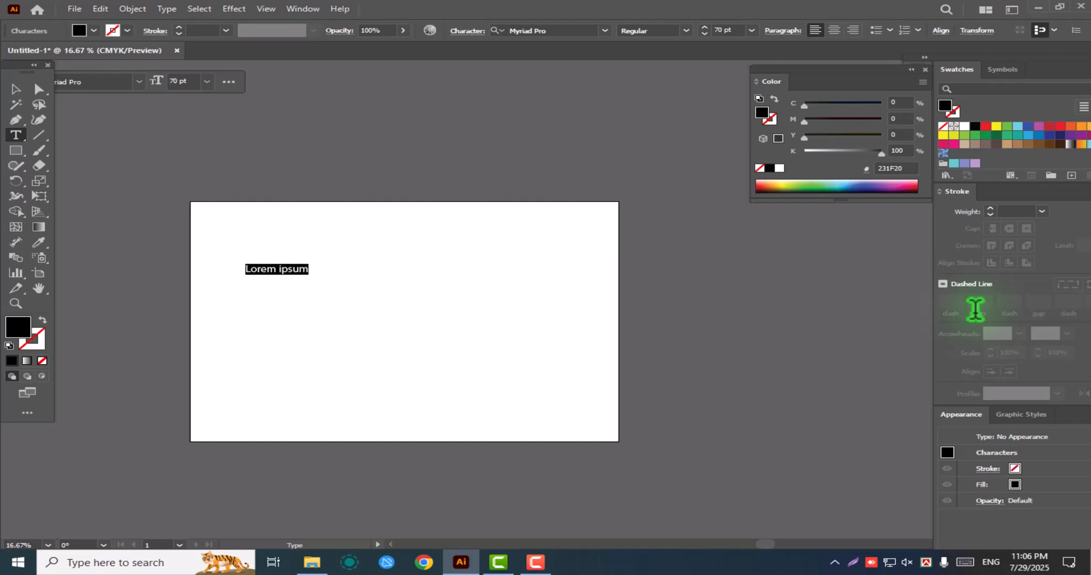
{"action": "type", "text": "q"}
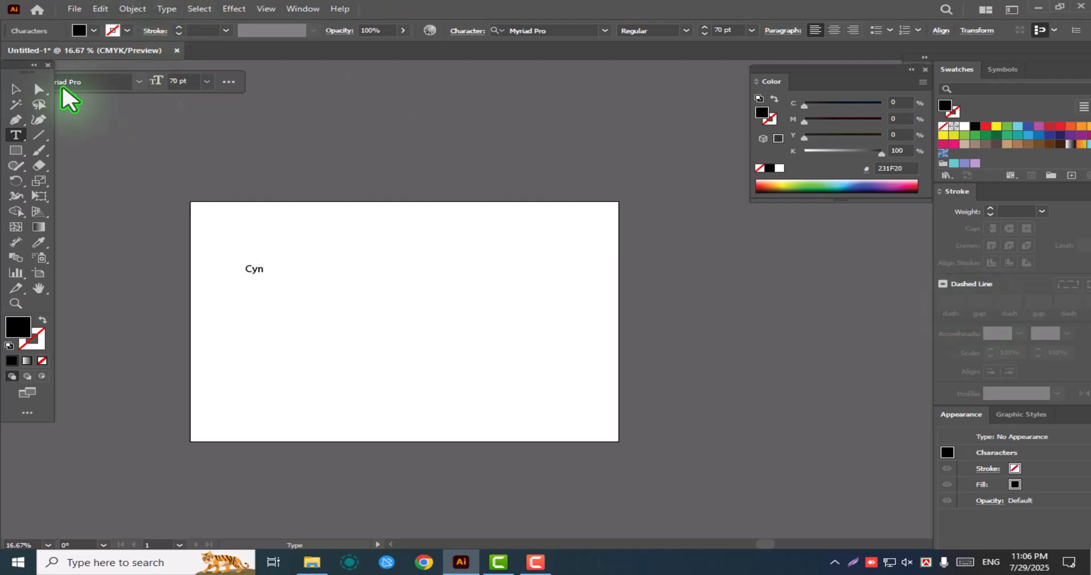
Duplicate the "Cyn" text three times in a horizontal row across the artboard
{"action": "left_click", "coordinate": [16, 89]}
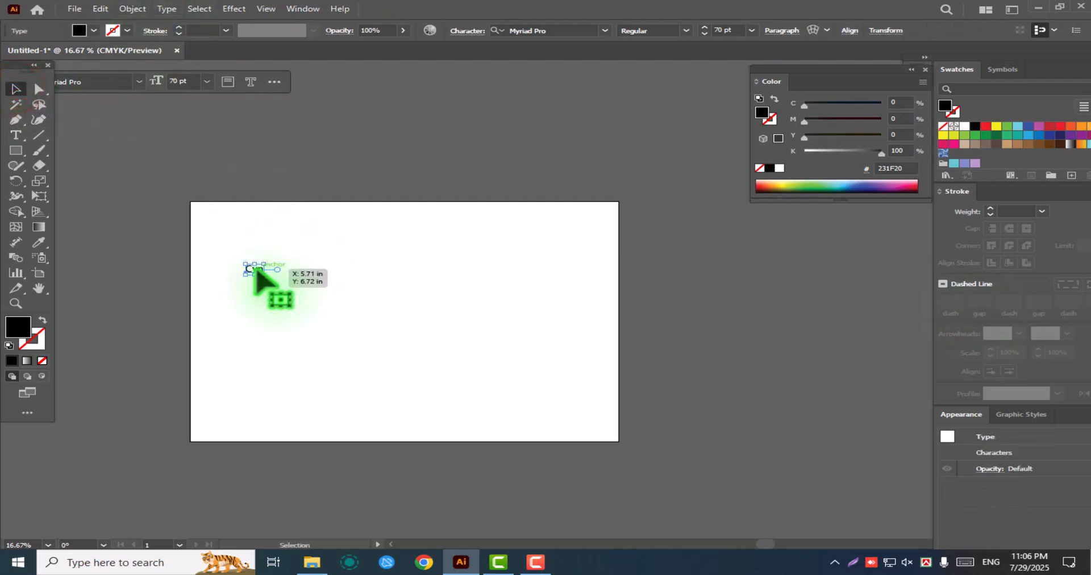
{"action": "left_click_drag", "start_coordinate": [259, 271], "coordinate": [391, 269]}
{"action": "left_click_drag", "start_coordinate": [391, 269], "coordinate": [471, 272]}
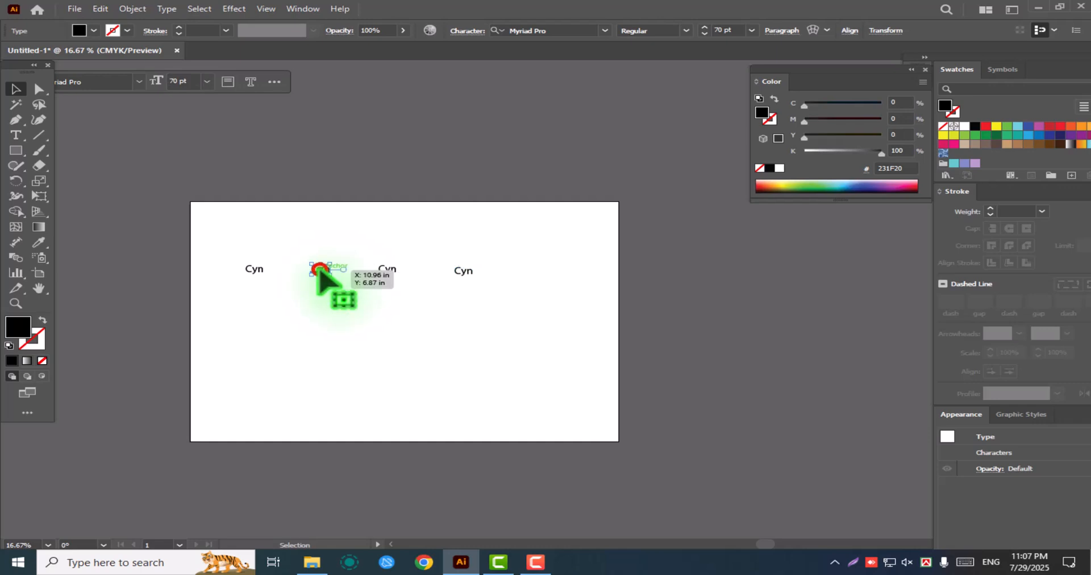
Replace the text of the second label in the row with "Megenta" and reactivate the Type tool
{"action": "double_click", "coordinate": [319, 269]}
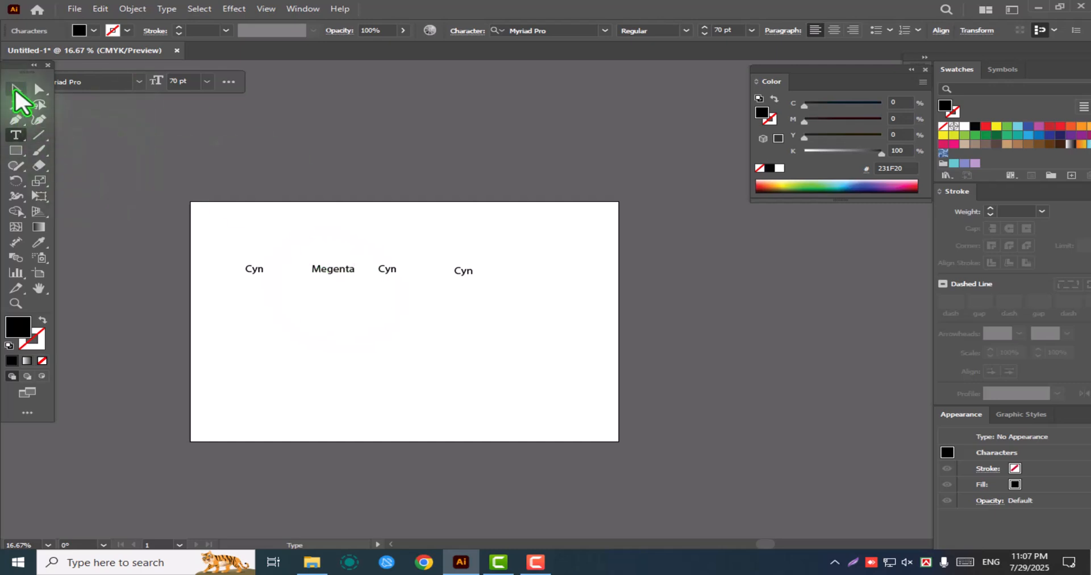
{"action": "left_click", "coordinate": [16, 91]}
{"action": "key", "text": "t"}
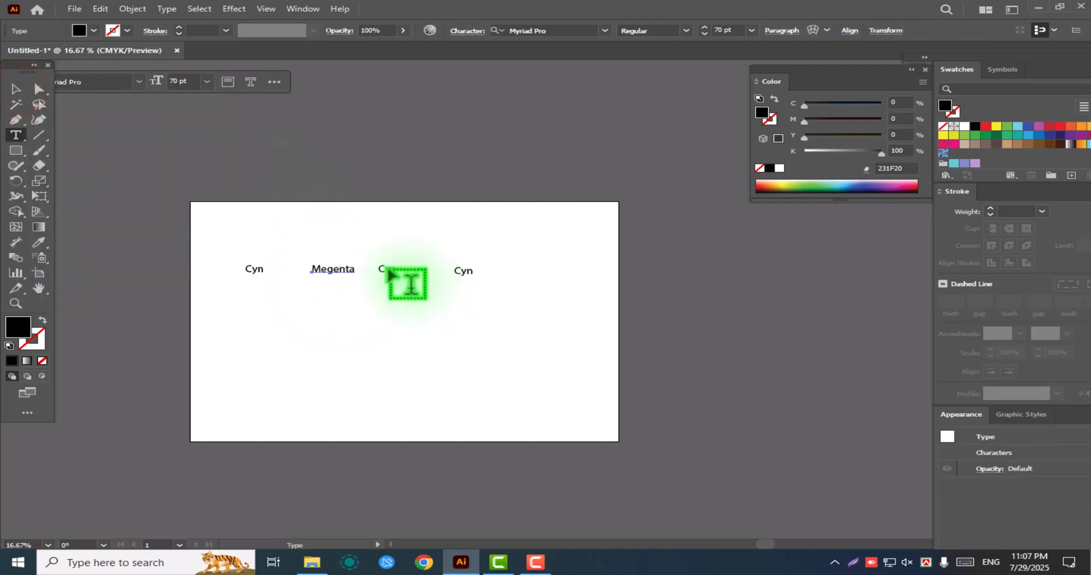
Replace the third label's text with "Yellow" and the fourth label's text with "Black", leaving nothing selected
{"action": "double_click", "coordinate": [390, 271]}
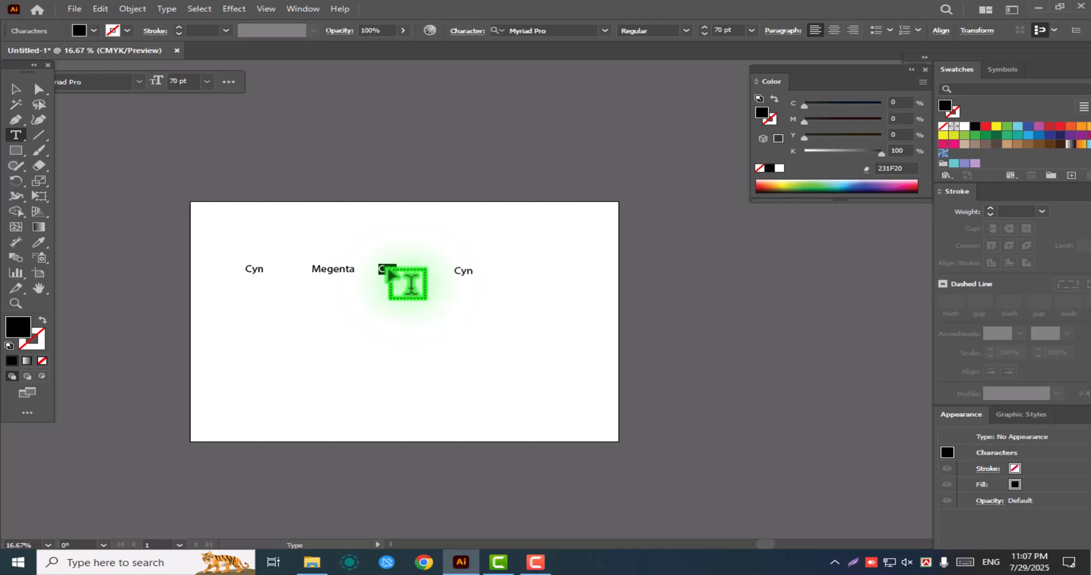
{"action": "type", "text": "Yellow"}
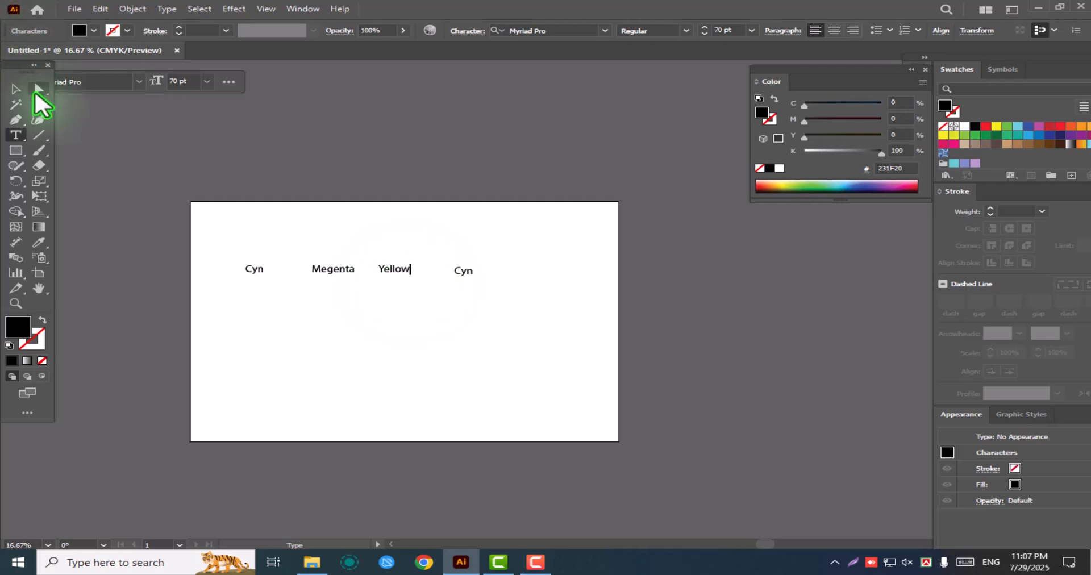
{"action": "left_click", "coordinate": [16, 90]}
{"action": "key", "text": "t"}
{"action": "double_click", "coordinate": [462, 271]}
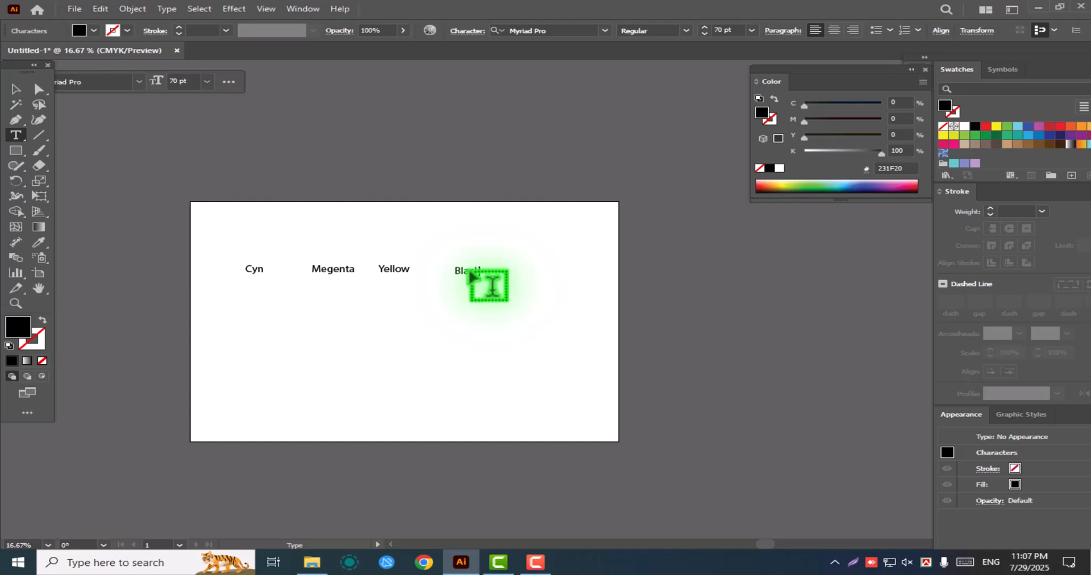
{"action": "left_click", "coordinate": [16, 89]}
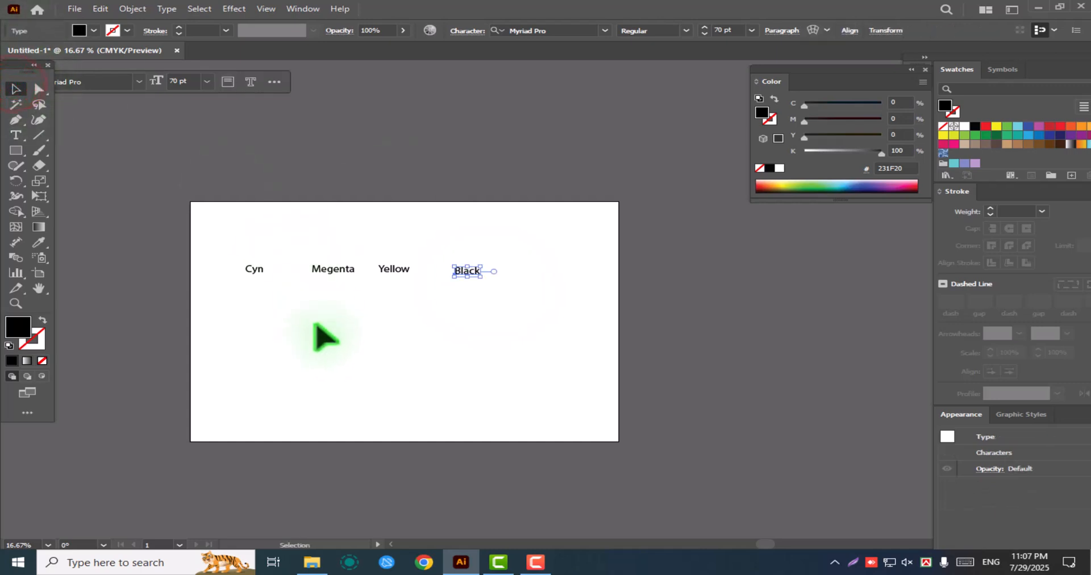
{"action": "left_click", "coordinate": [463, 369]}
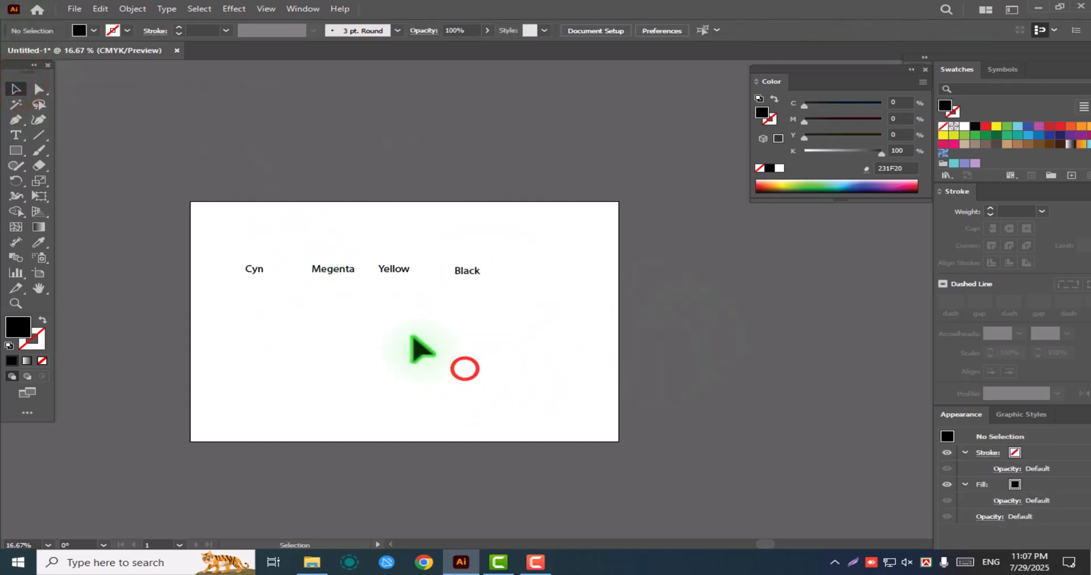
Draw a black-filled rectangle beneath each of the four labels Cyn, Megenta, Yellow and Black
{"action": "left_click", "coordinate": [15, 151]}
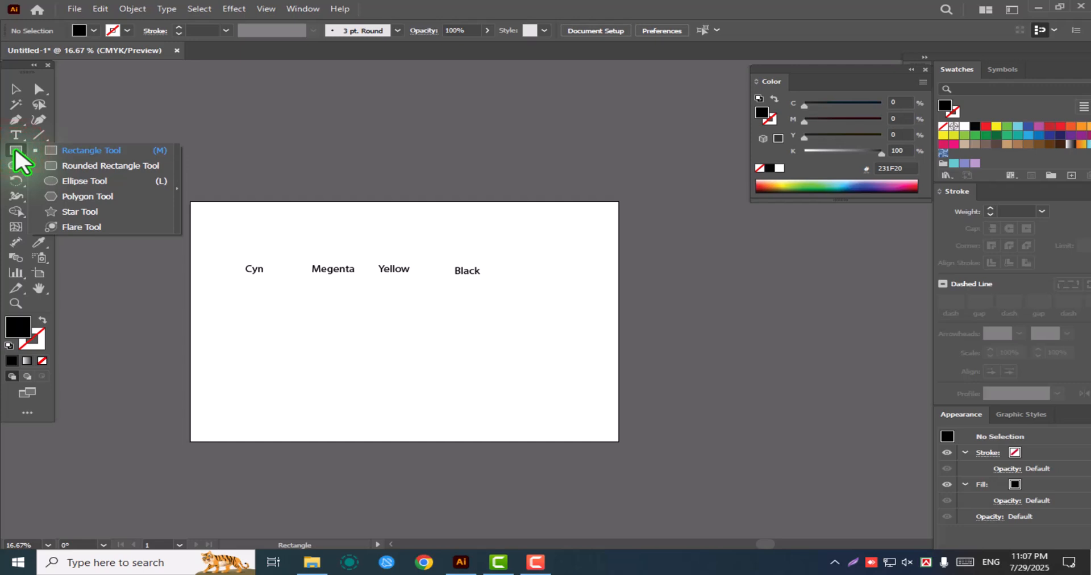
{"action": "left_click", "coordinate": [16, 151]}
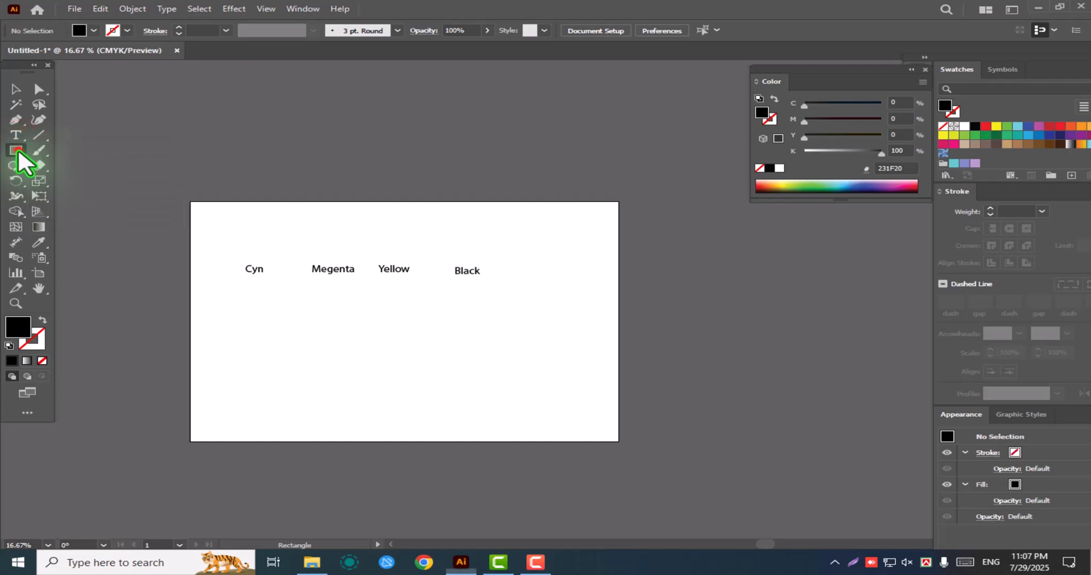
{"action": "left_click_drag", "start_coordinate": [232, 285], "coordinate": [278, 324]}
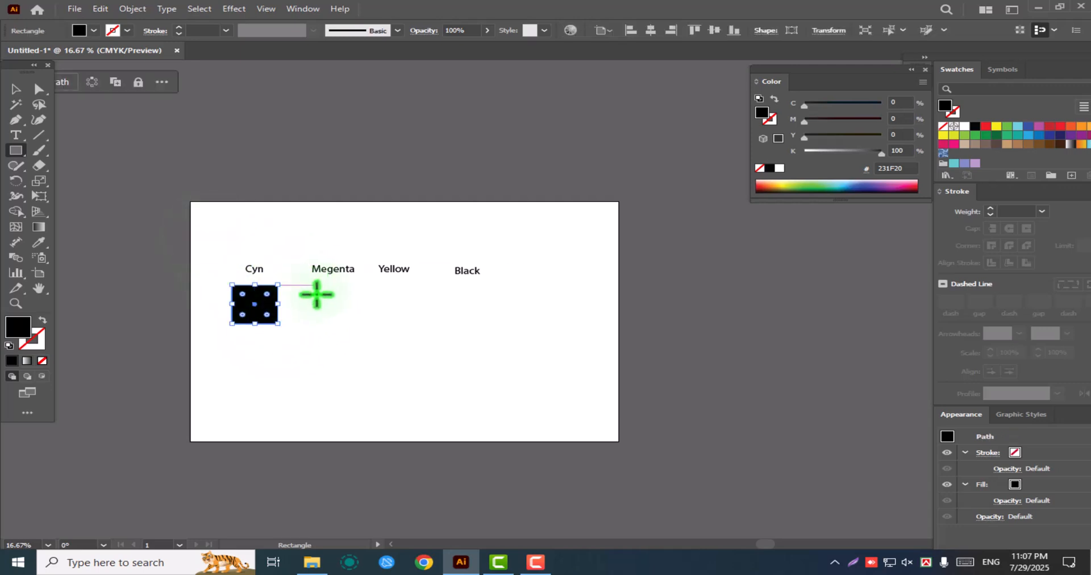
{"action": "left_click_drag", "start_coordinate": [312, 284], "coordinate": [359, 324]}
{"action": "left_click_drag", "start_coordinate": [378, 281], "coordinate": [423, 327]}
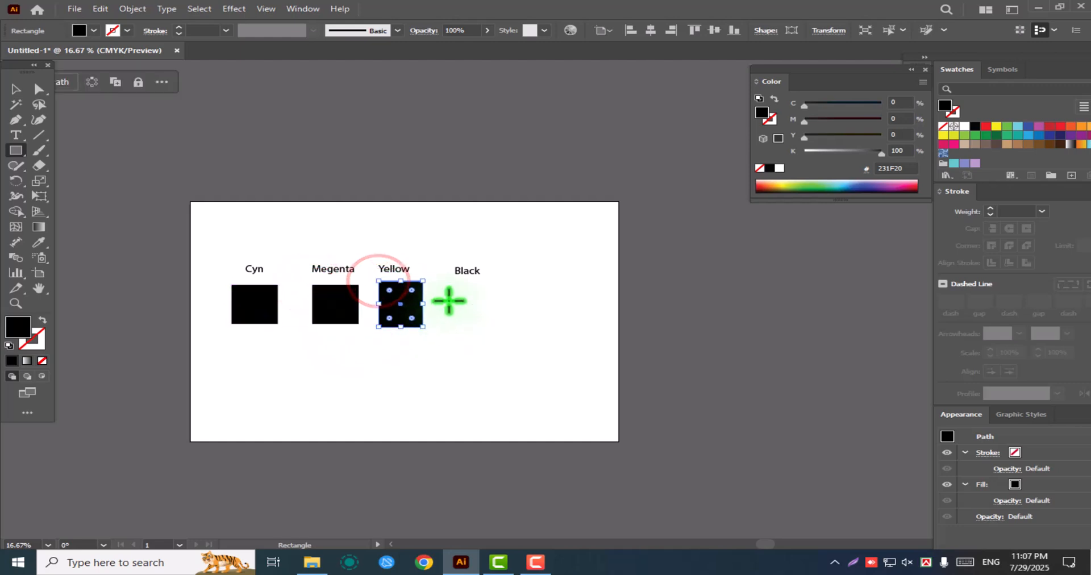
{"action": "left_click_drag", "start_coordinate": [453, 280], "coordinate": [504, 322]}
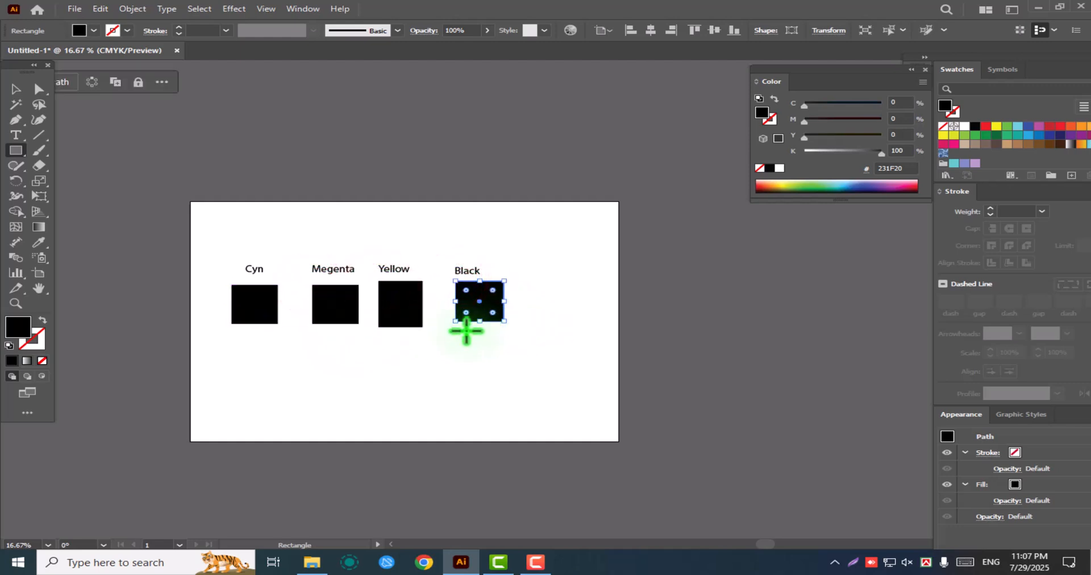
{"action": "left_click", "coordinate": [17, 90]}
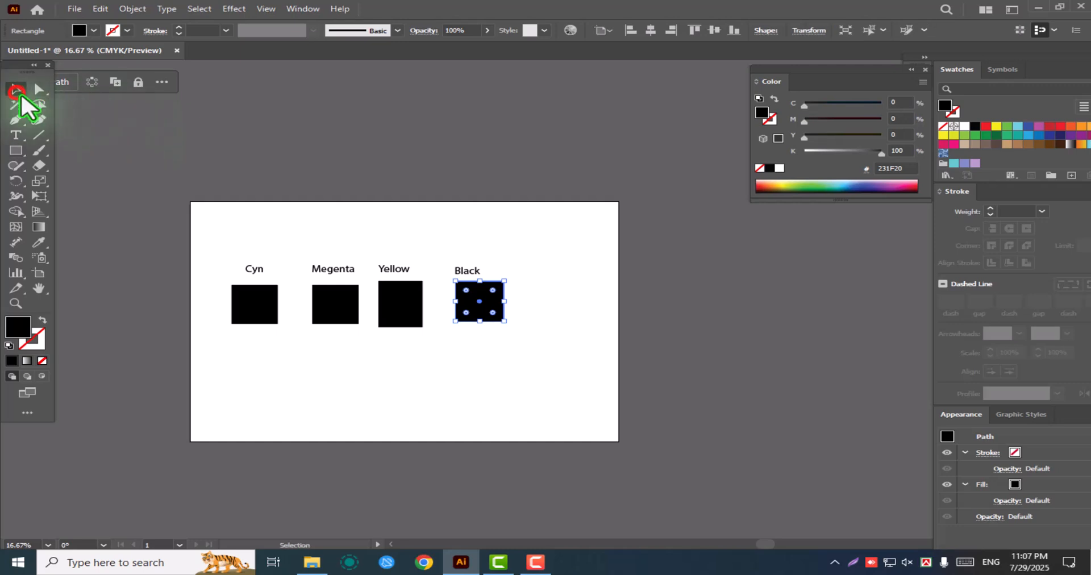
Examine the labelled rectangles at different magnifications, zooming in and out with the Zoom tool
{"action": "left_click", "coordinate": [265, 320], "text": "ctrl"}
{"action": "left_click", "coordinate": [644, 322], "text": "ctrl"}
{"action": "left_click_drag", "start_coordinate": [702, 310], "coordinate": [582, 420]}
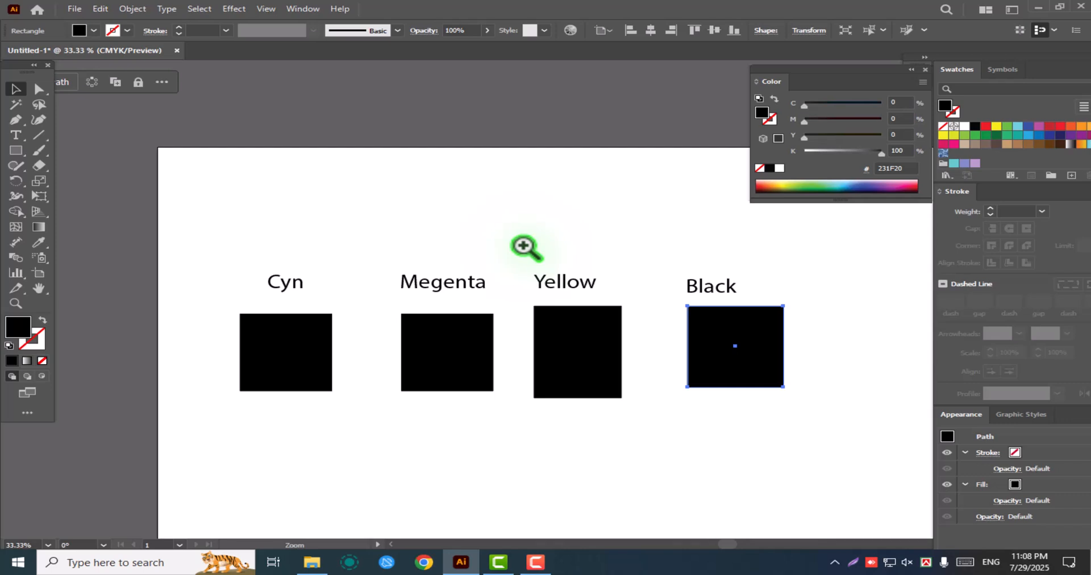
{"action": "left_click", "coordinate": [510, 281]}
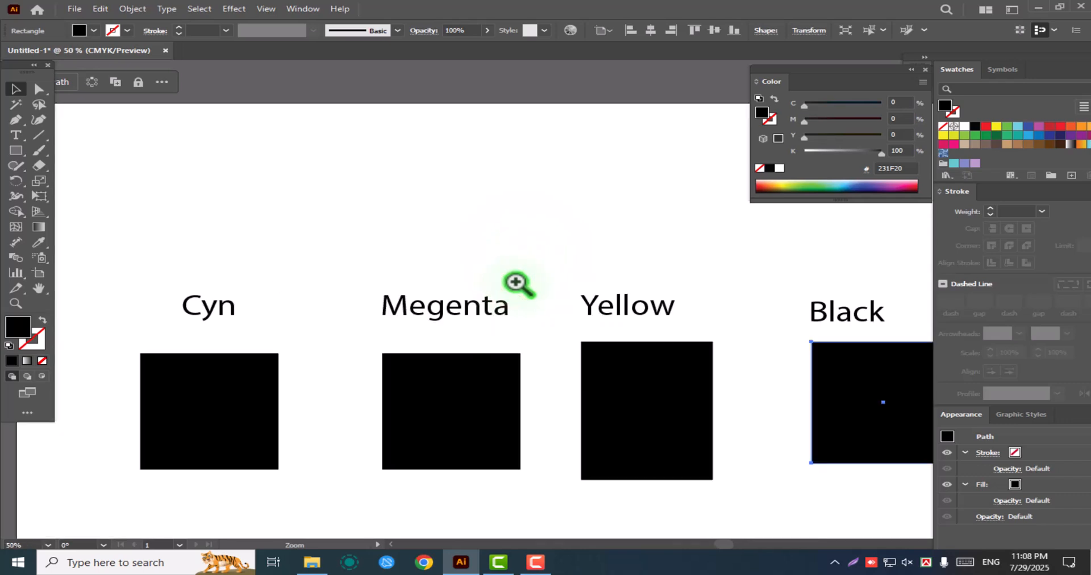
{"action": "left_click", "coordinate": [470, 272], "text": "alt"}
{"action": "left_click", "coordinate": [543, 277], "text": "alt"}
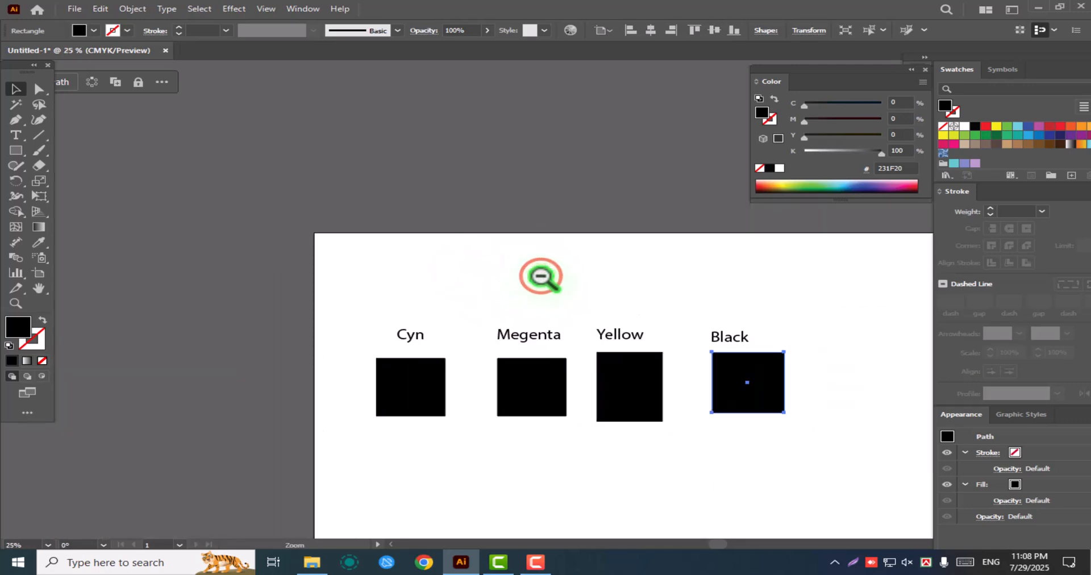
{"action": "left_click", "coordinate": [641, 329], "text": "alt"}
{"action": "left_click", "coordinate": [614, 325]}
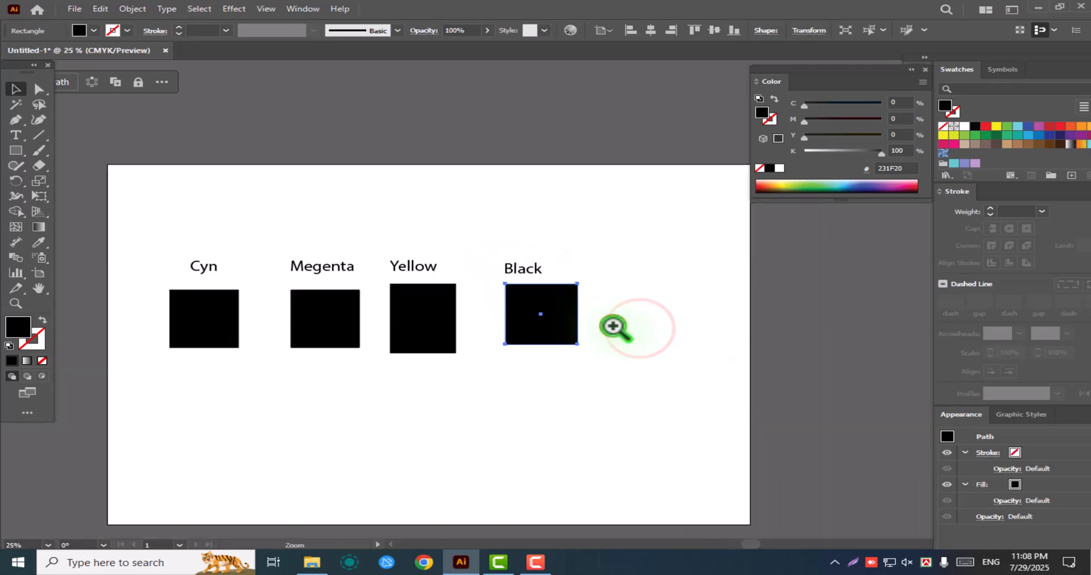
{"action": "left_click", "coordinate": [459, 299]}
{"action": "key", "text": "v"}
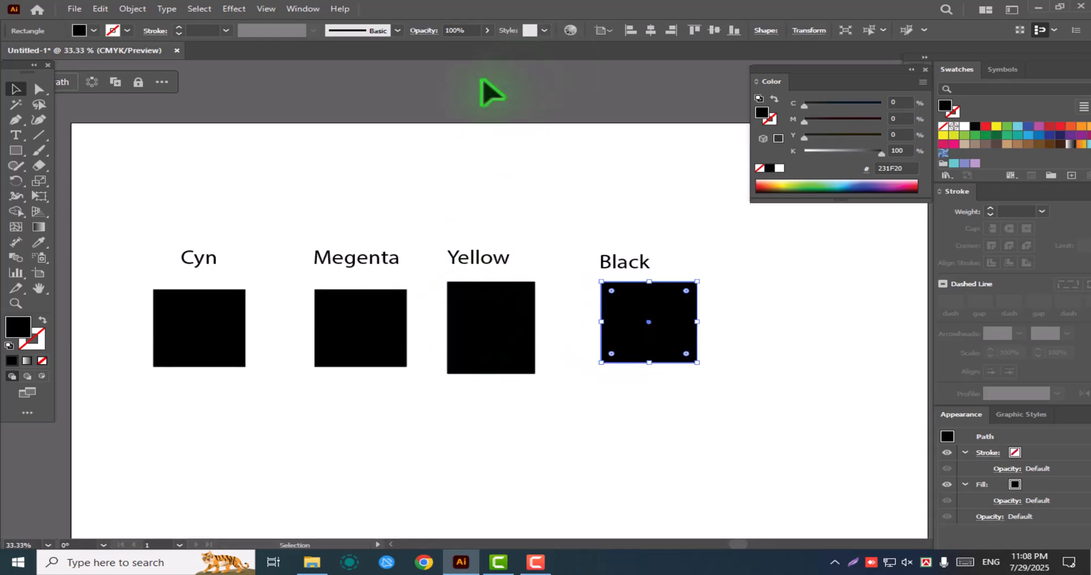
{"action": "left_click", "coordinate": [16, 303]}
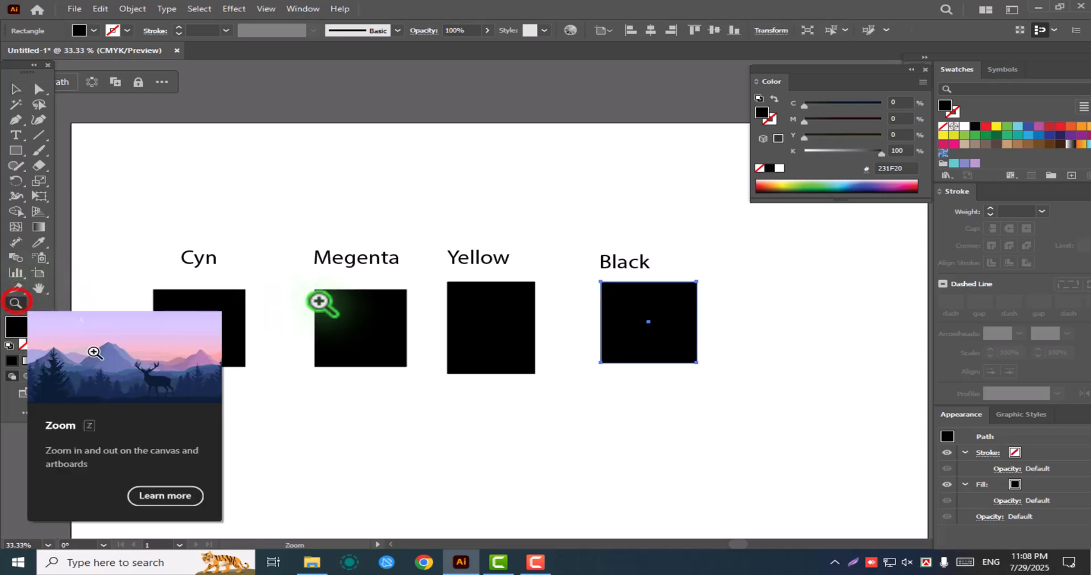
{"action": "left_click", "coordinate": [463, 316]}
{"action": "left_click", "coordinate": [466, 316]}
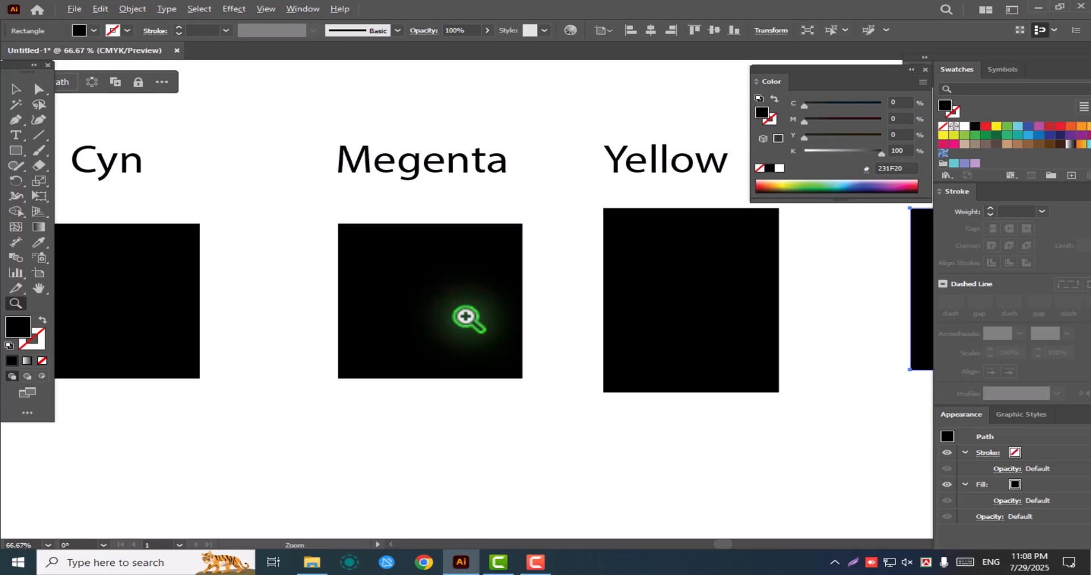
{"action": "left_click", "coordinate": [468, 320], "text": "alt"}
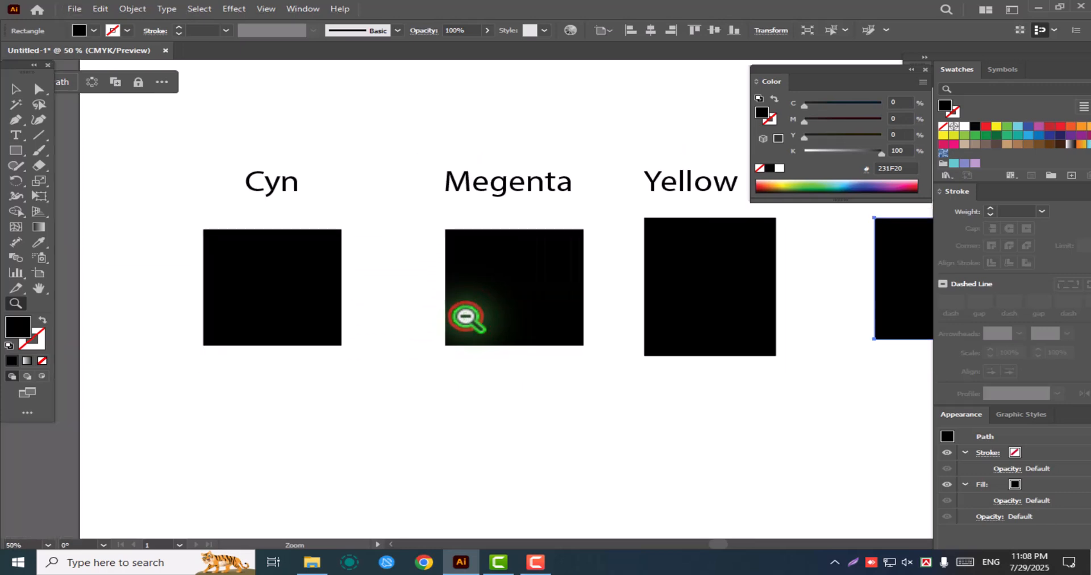
{"action": "left_click", "coordinate": [463, 317], "text": "alt"}
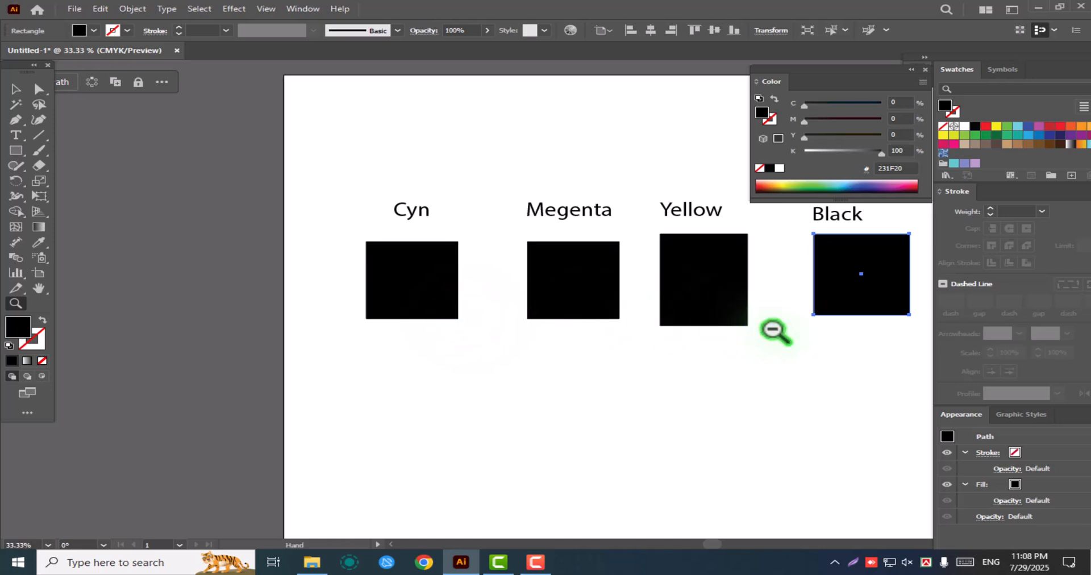
{"action": "left_click", "coordinate": [497, 290]}
{"action": "left_click", "coordinate": [496, 289]}
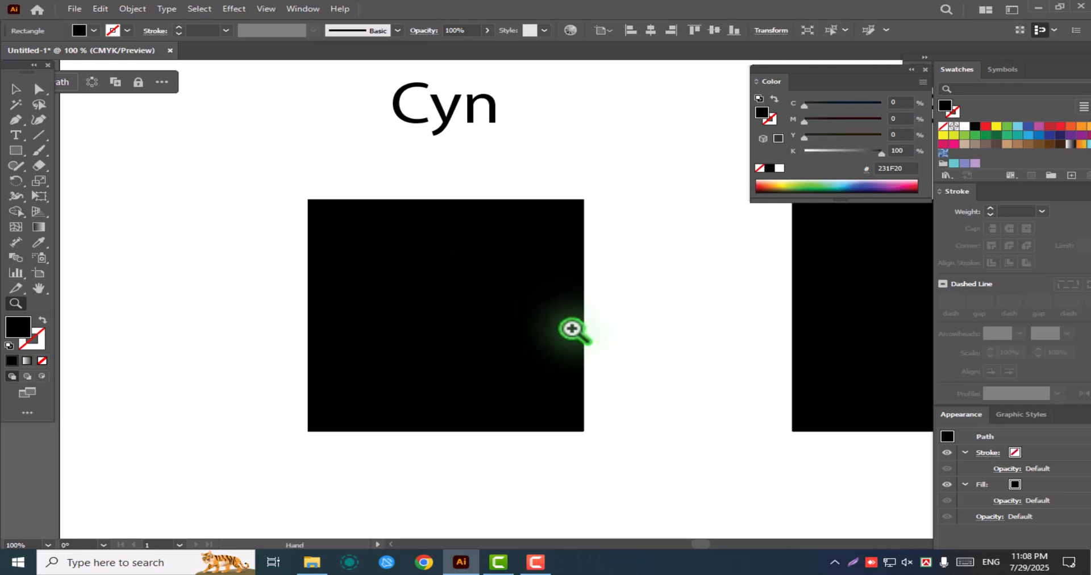
Pan along the magnified row from the Cyn rectangle to Black and back, and view all four together
{"action": "key", "text": "space"}
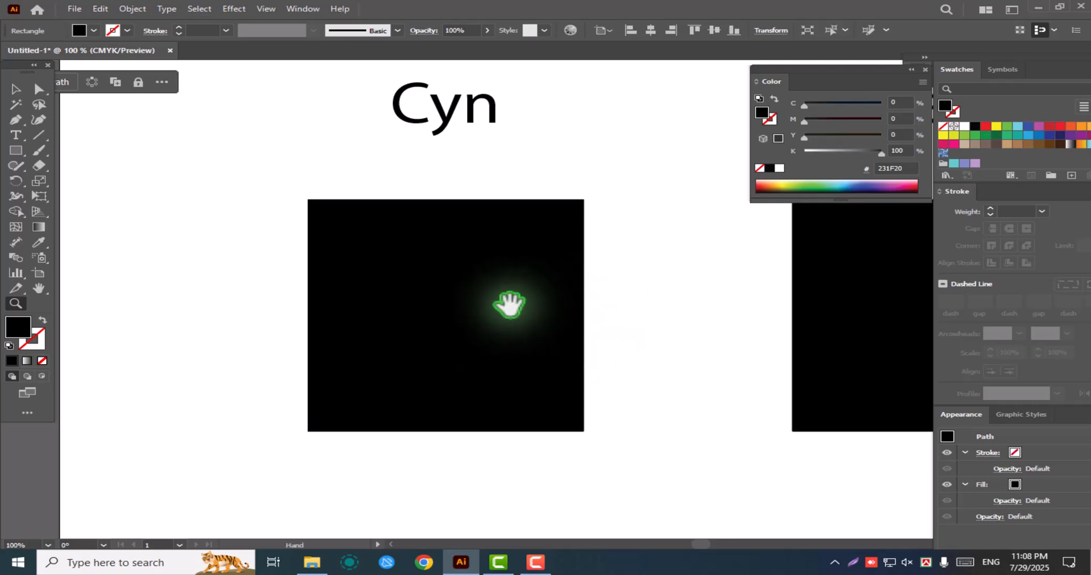
{"action": "left_click_drag", "start_coordinate": [666, 304], "coordinate": [307, 339]}
{"action": "left_click_drag", "start_coordinate": [780, 343], "coordinate": [344, 359]}
{"action": "left_click_drag", "start_coordinate": [746, 378], "coordinate": [663, 398]}
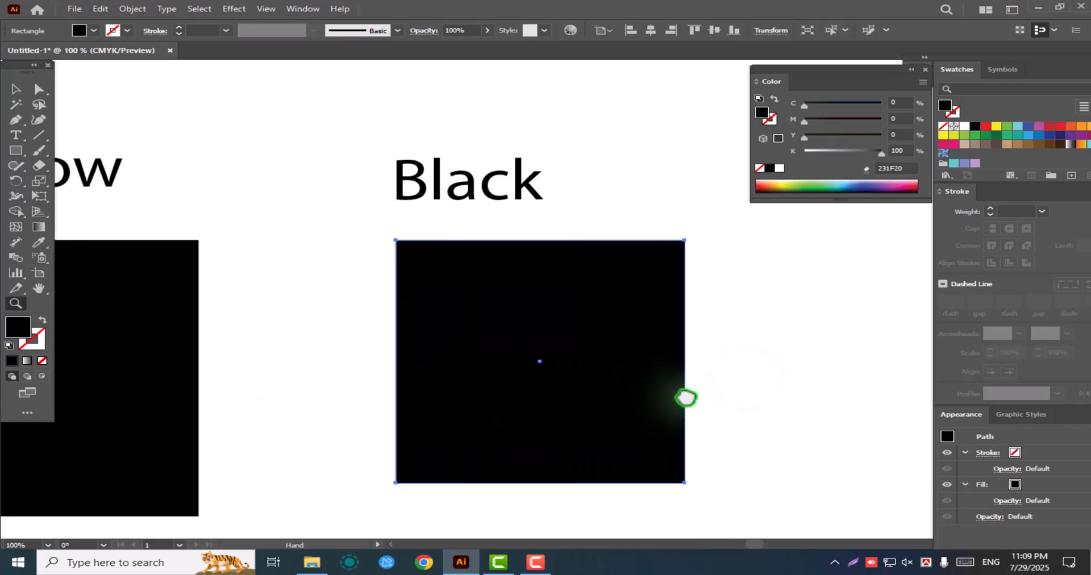
{"action": "left_click_drag", "start_coordinate": [263, 378], "coordinate": [592, 377]}
{"action": "left_click_drag", "start_coordinate": [117, 370], "coordinate": [344, 370]}
{"action": "left_click", "coordinate": [341, 379], "text": "alt"}
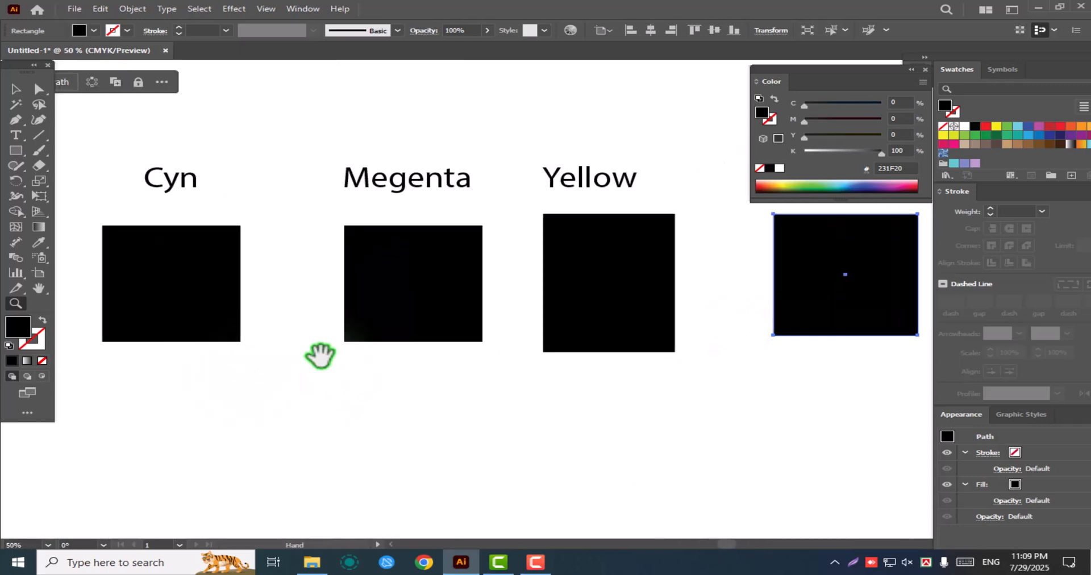
{"action": "left_click_drag", "start_coordinate": [607, 319], "coordinate": [596, 354]}
Move the Color panel above the labels and fill the rectangles from Cyn to Black with light green, green, blue and dark navy swatches
{"action": "left_click_drag", "start_coordinate": [853, 67], "coordinate": [308, 62]}
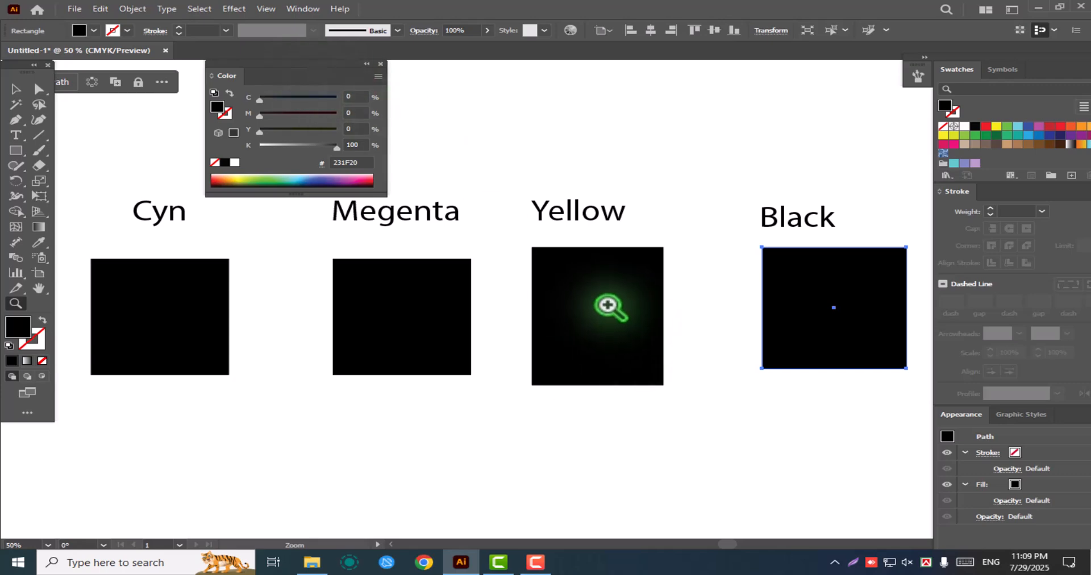
{"action": "left_click", "coordinate": [21, 86]}
{"action": "left_click", "coordinate": [145, 334]}
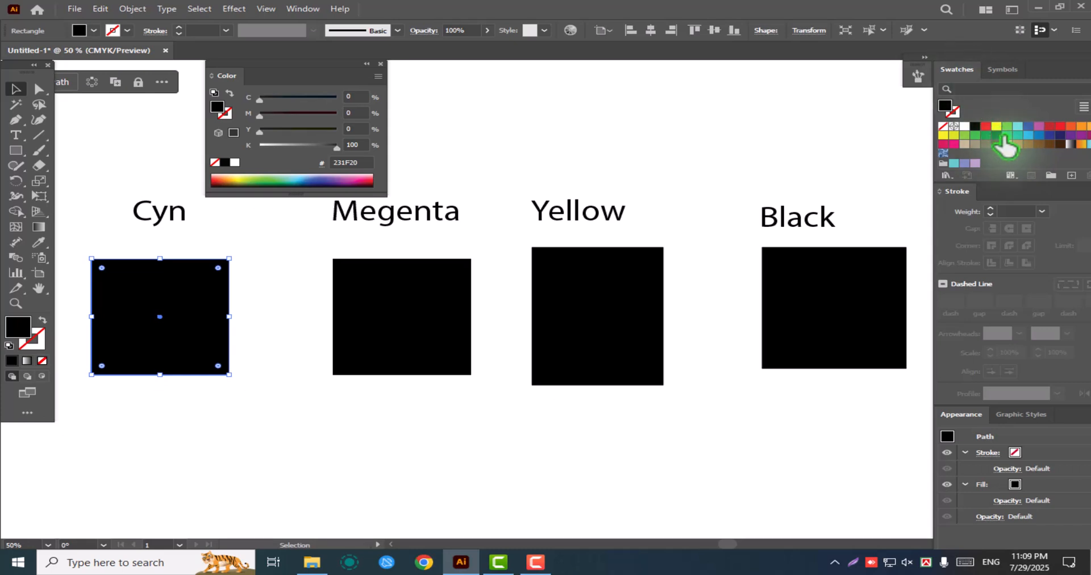
{"action": "left_click", "coordinate": [964, 135]}
{"action": "left_click", "coordinate": [353, 298]}
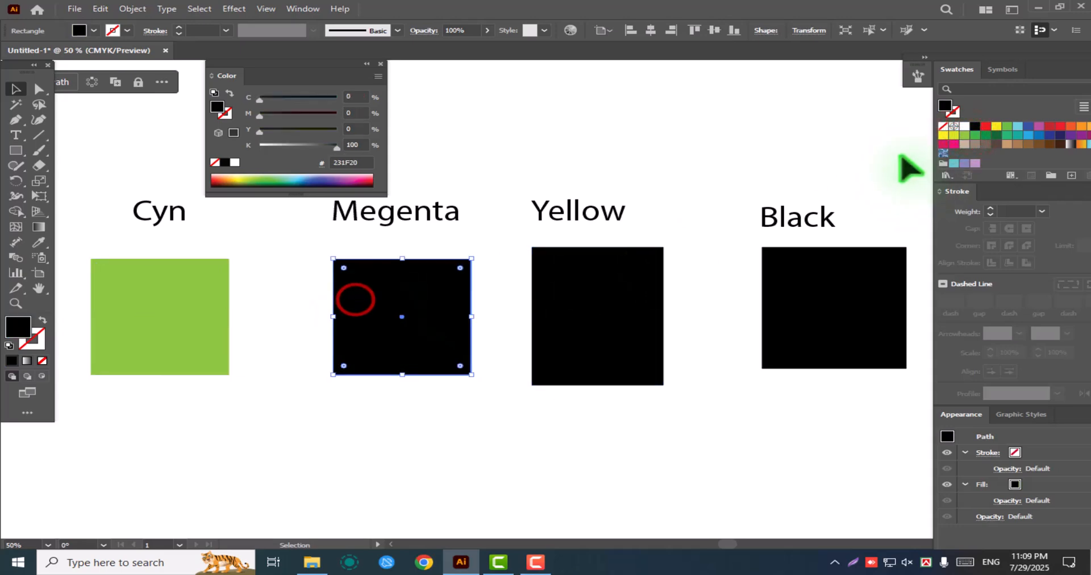
{"action": "left_click", "coordinate": [976, 135]}
{"action": "left_click", "coordinate": [593, 274]}
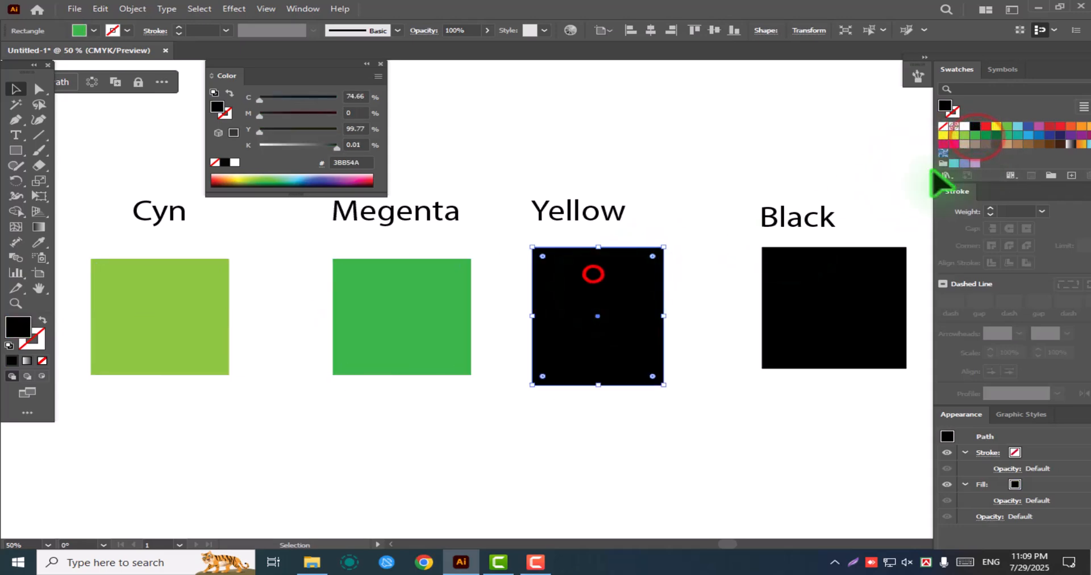
{"action": "left_click", "coordinate": [1038, 135]}
{"action": "left_click", "coordinate": [856, 300]}
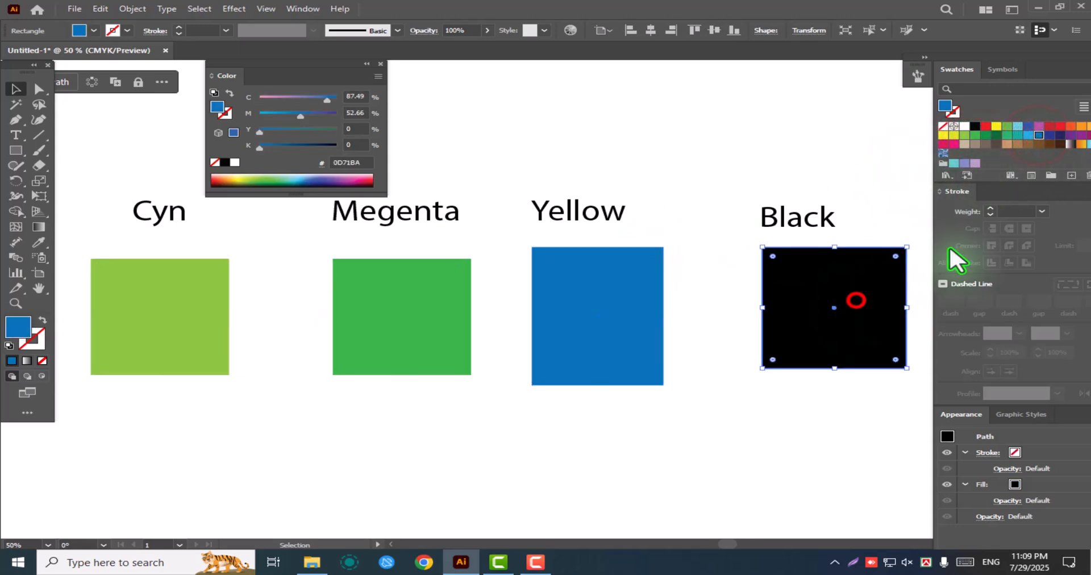
{"action": "left_click", "coordinate": [1060, 135]}
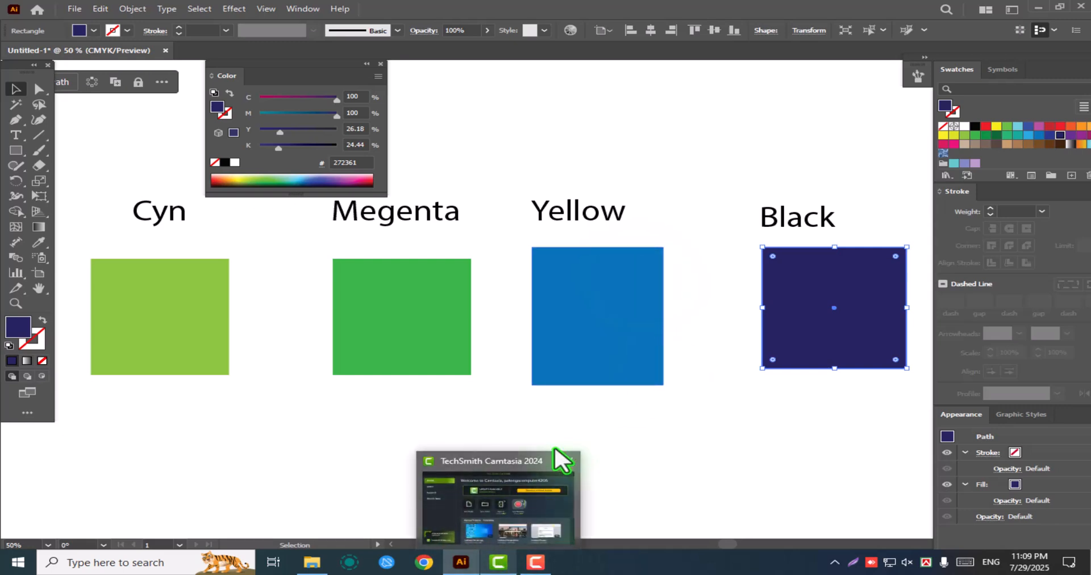
Move the light green rectangle straight up so it sits closer beneath the Cyn label
{"action": "key", "text": "space"}
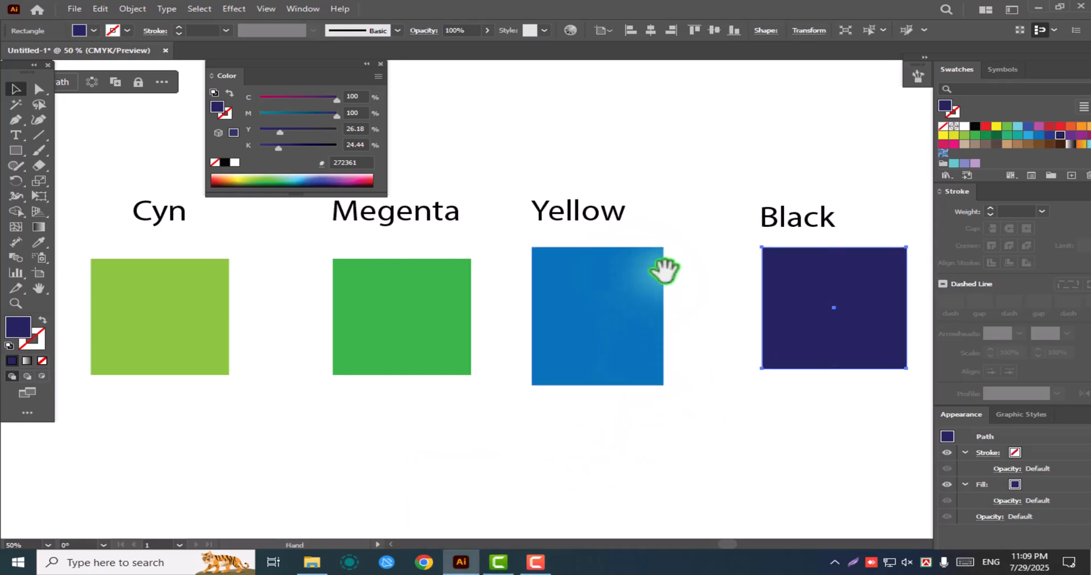
{"action": "left_click_drag", "start_coordinate": [607, 317], "coordinate": [619, 345]}
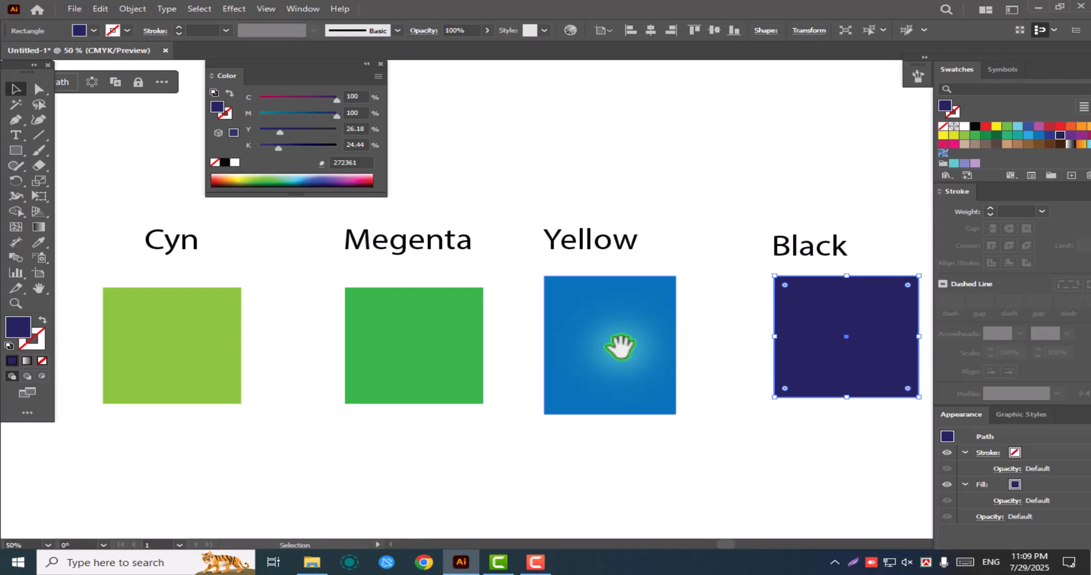
{"action": "left_click", "coordinate": [178, 340]}
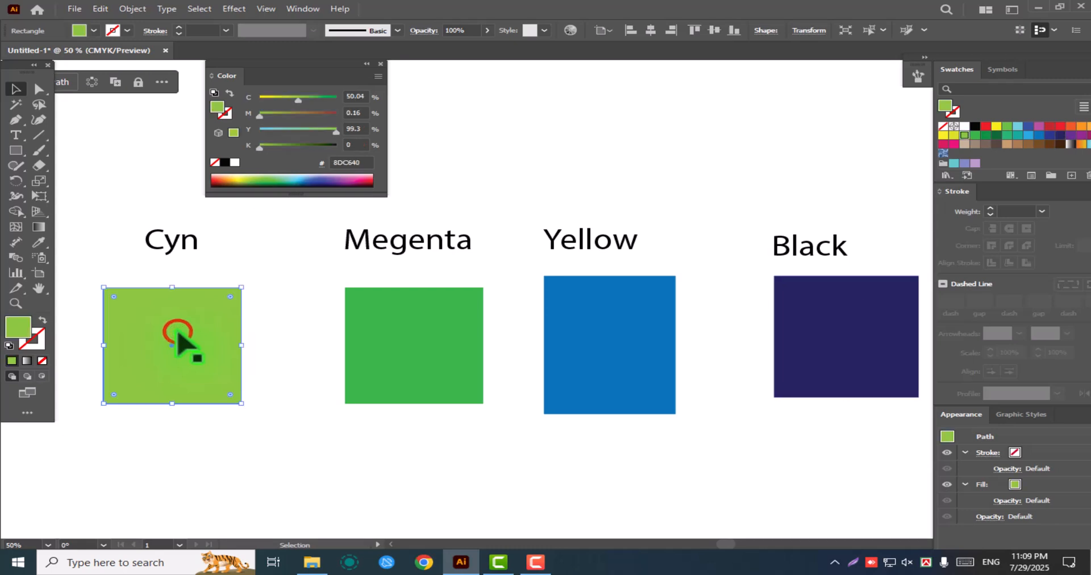
{"action": "left_click_drag", "start_coordinate": [183, 309], "coordinate": [183, 280]}
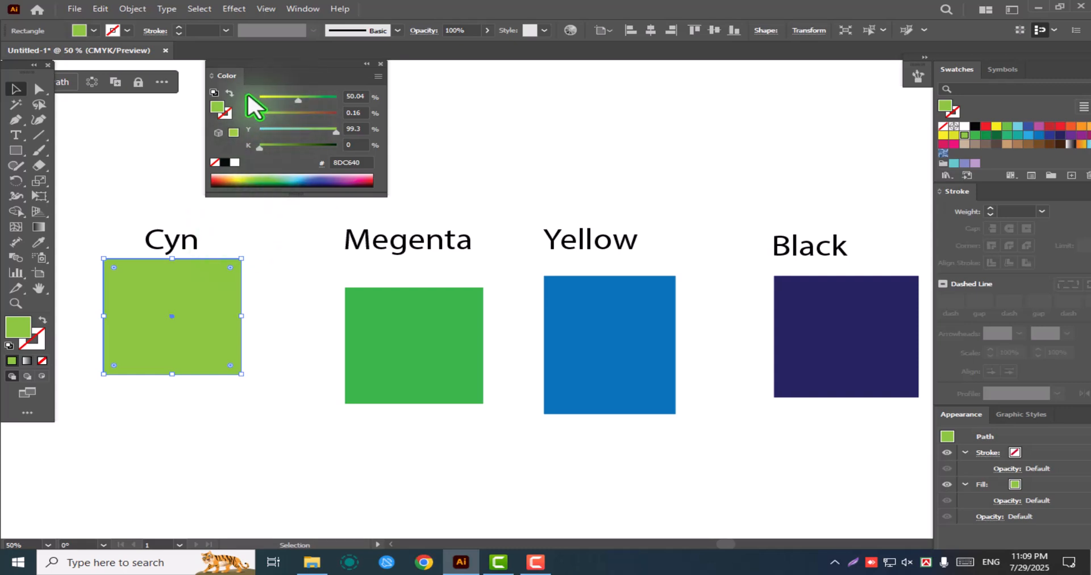
Set the cyan component of the Cyn rectangle's fill to 100%
{"action": "left_click", "coordinate": [247, 92]}
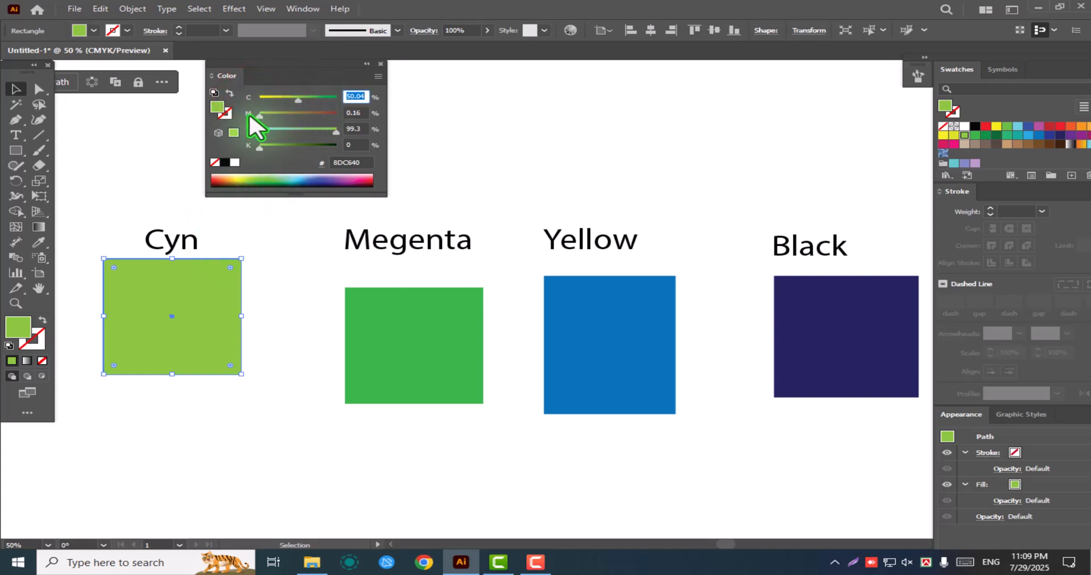
{"action": "left_click", "coordinate": [249, 113]}
{"action": "left_click", "coordinate": [245, 146]}
{"action": "left_click_drag", "start_coordinate": [296, 97], "coordinate": [345, 109]}
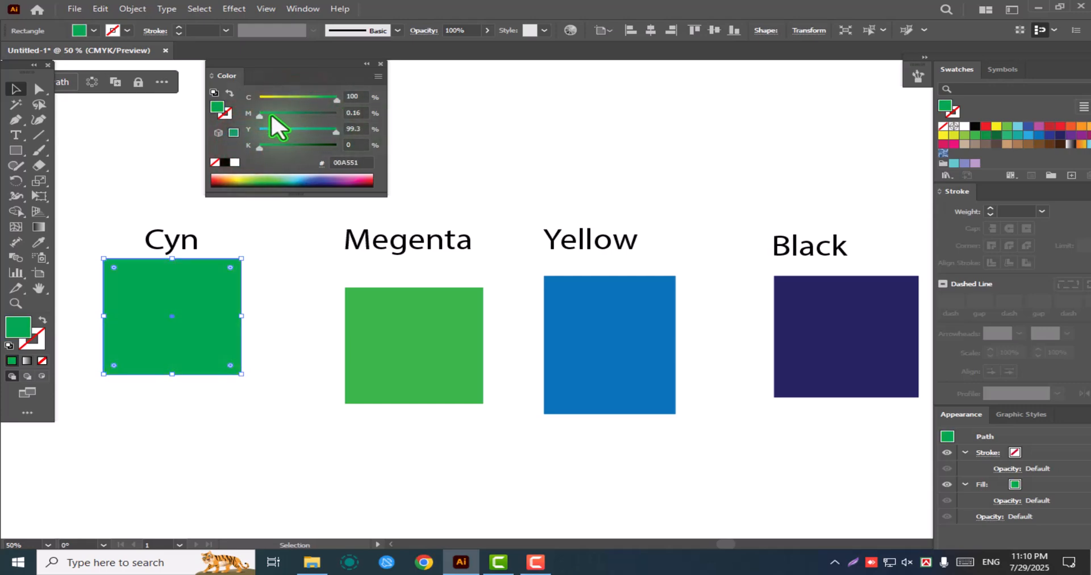
Set the magenta and yellow components of the Cyn rectangle's fill to 0%, leaving pure cyan
{"action": "left_click", "coordinate": [266, 114]}
{"action": "left_click_drag", "start_coordinate": [335, 129], "coordinate": [236, 141]}
{"action": "left_click", "coordinate": [192, 302]}
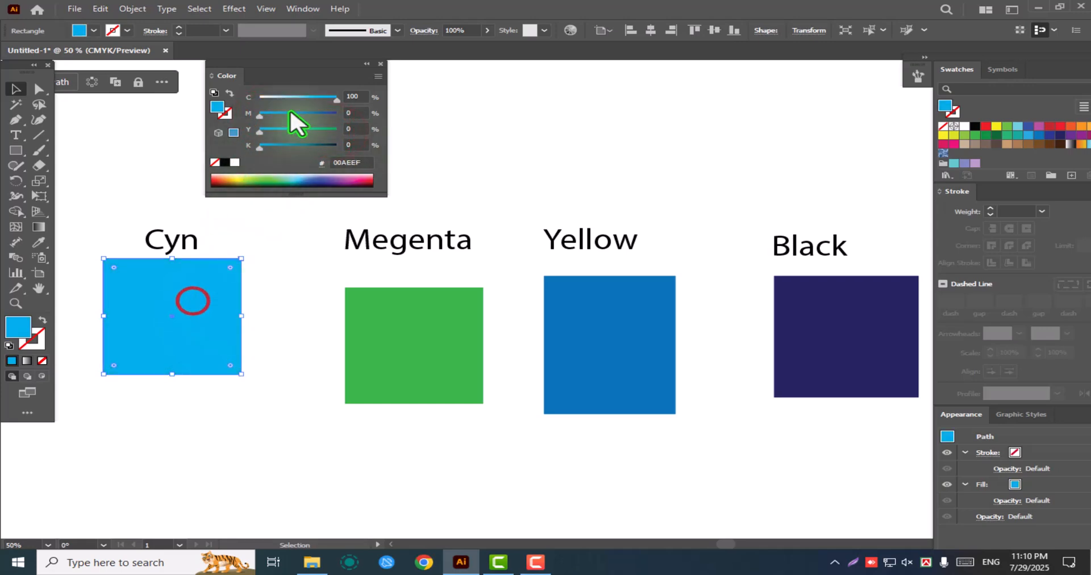
{"action": "left_click", "coordinate": [355, 113]}
{"action": "left_click", "coordinate": [355, 144]}
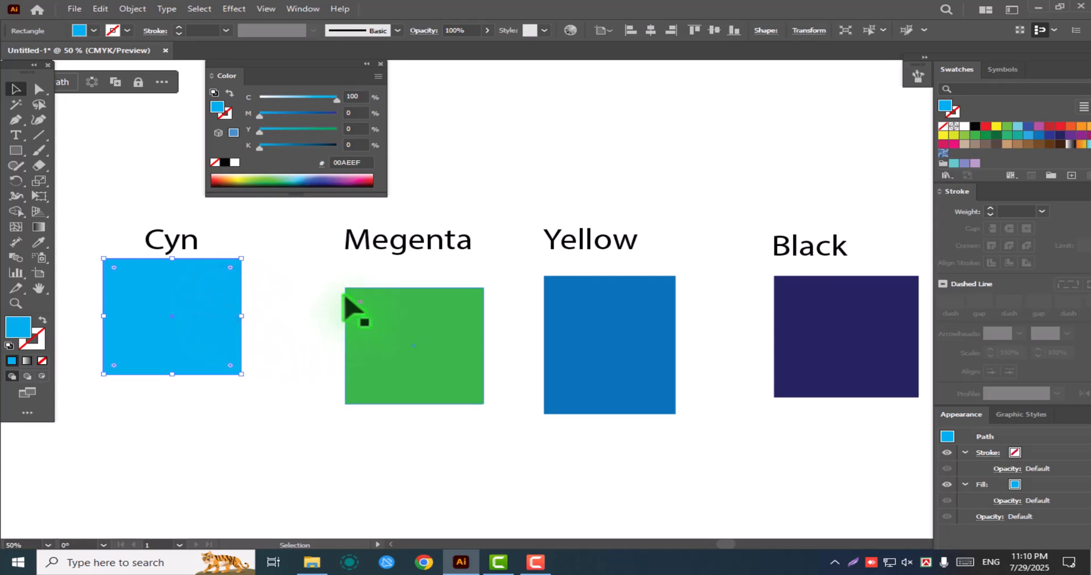
Move the green rectangle up against the Megenta label and set its fill to C 0, M 100, Y 0
{"action": "left_click_drag", "start_coordinate": [429, 348], "coordinate": [425, 318]}
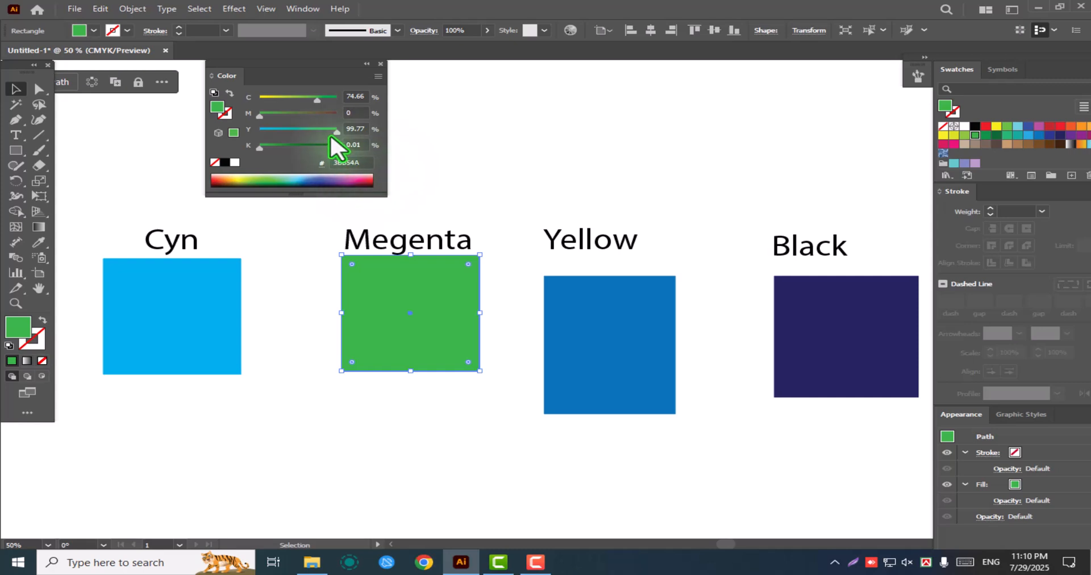
{"action": "left_click", "coordinate": [317, 99]}
{"action": "left_click_drag", "start_coordinate": [317, 99], "coordinate": [254, 132]}
{"action": "left_click", "coordinate": [493, 158]}
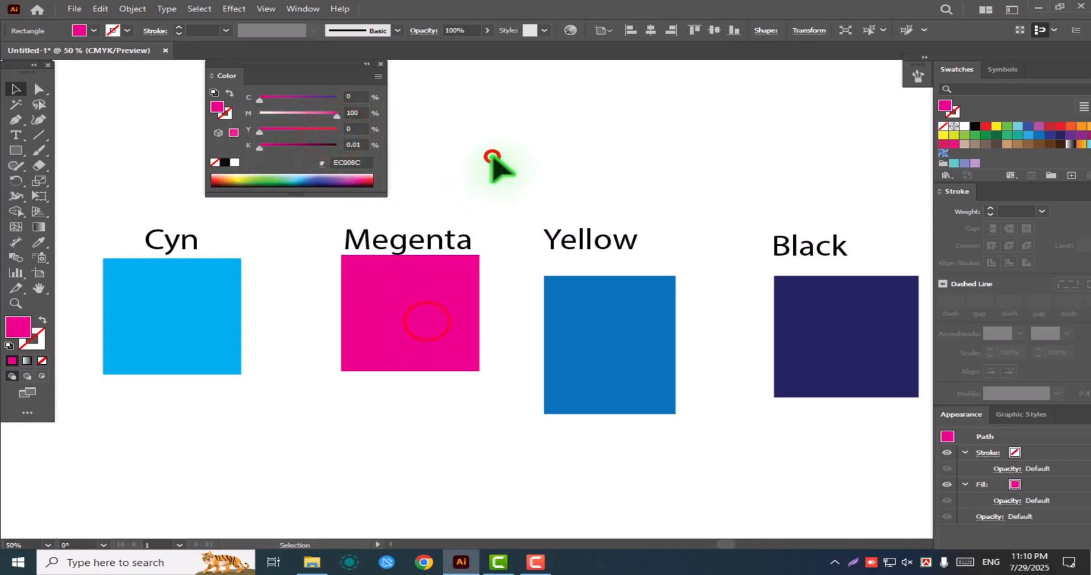
Move the blue rectangle up beneath the Yellow label and set its fill to C 0, M 0, Y 100
{"action": "left_click_drag", "start_coordinate": [611, 327], "coordinate": [595, 285]}
{"action": "left_click_drag", "start_coordinate": [268, 129], "coordinate": [377, 161]}
{"action": "left_click_drag", "start_coordinate": [298, 113], "coordinate": [238, 121]}
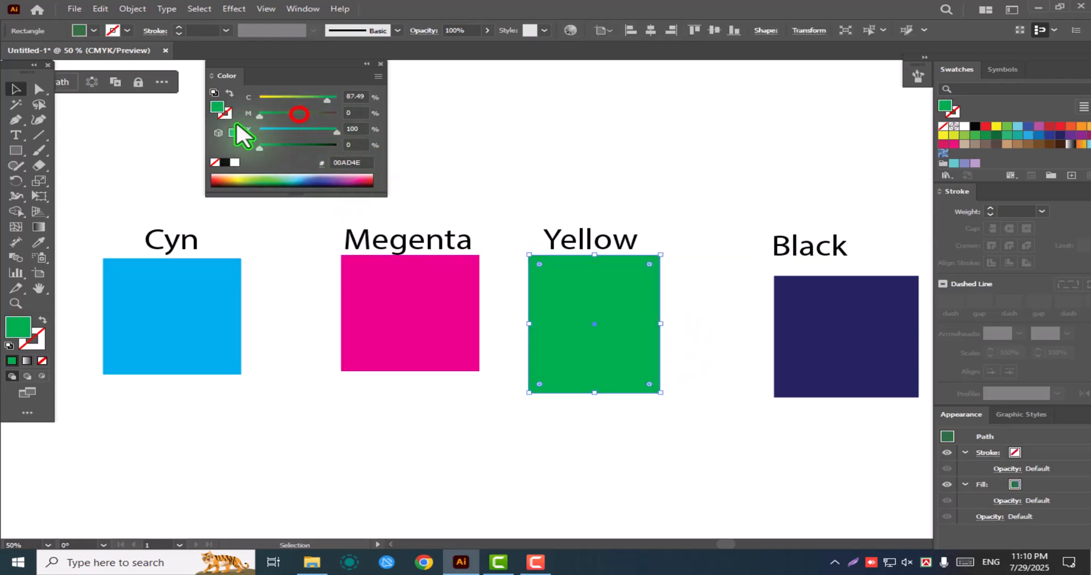
{"action": "left_click_drag", "start_coordinate": [328, 98], "coordinate": [224, 109]}
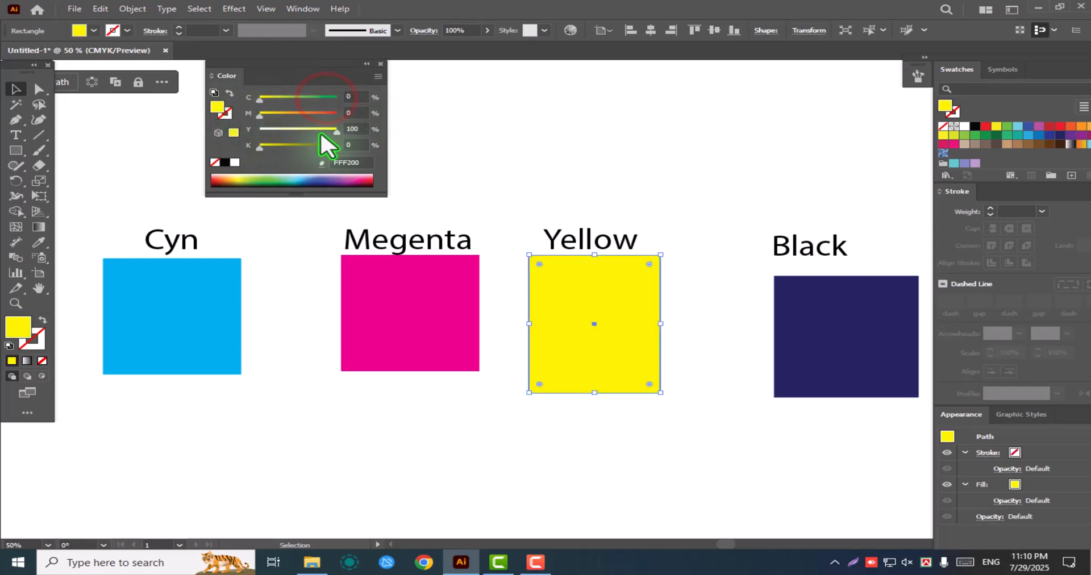
{"action": "left_click", "coordinate": [334, 131]}
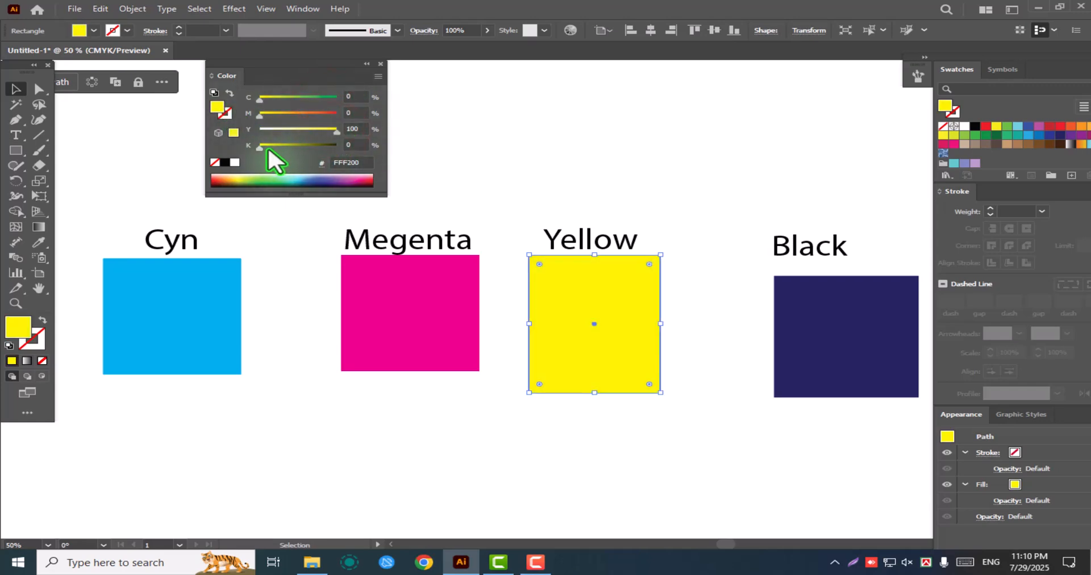
Set the navy rectangle's fill to C 0, M 0, Y 0, K 100 and move it closer beneath the Black label
{"action": "left_click", "coordinate": [798, 317]}
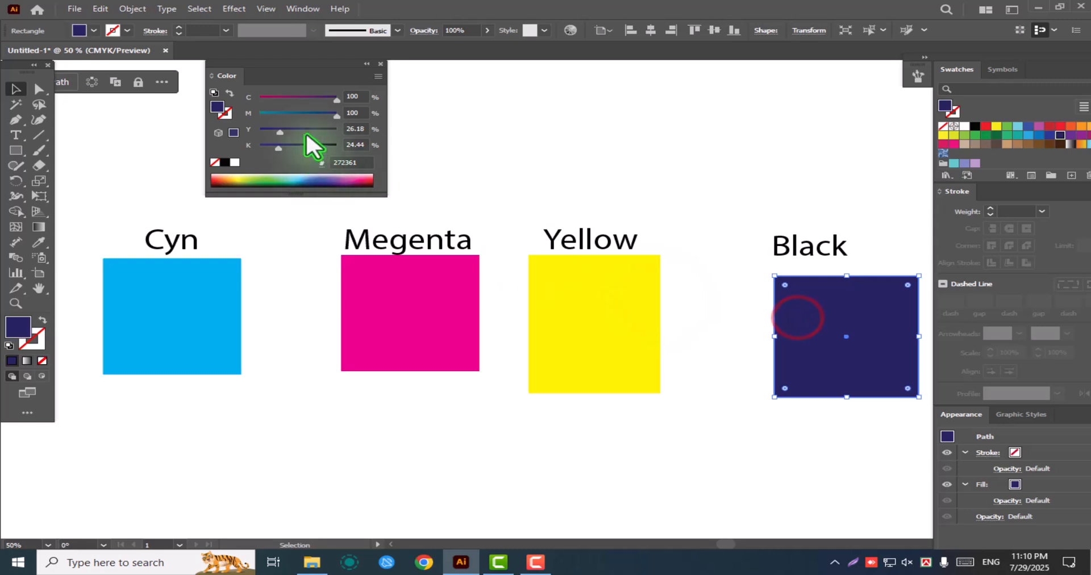
{"action": "left_click_drag", "start_coordinate": [279, 132], "coordinate": [210, 140]}
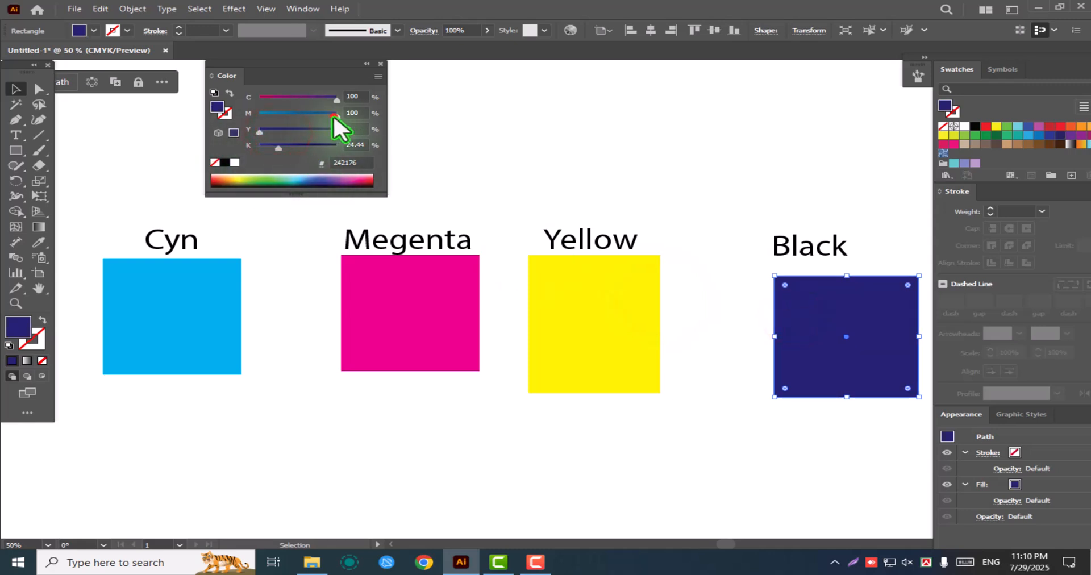
{"action": "left_click_drag", "start_coordinate": [334, 113], "coordinate": [203, 128]}
{"action": "left_click", "coordinate": [334, 98]}
{"action": "left_click_drag", "start_coordinate": [265, 101], "coordinate": [259, 98]}
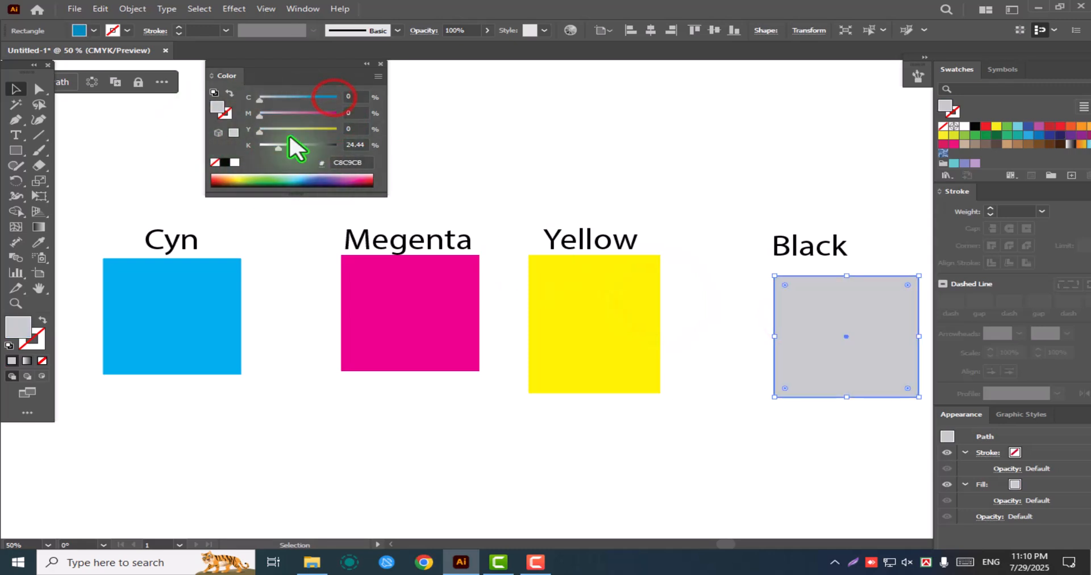
{"action": "left_click_drag", "start_coordinate": [279, 147], "coordinate": [337, 156]}
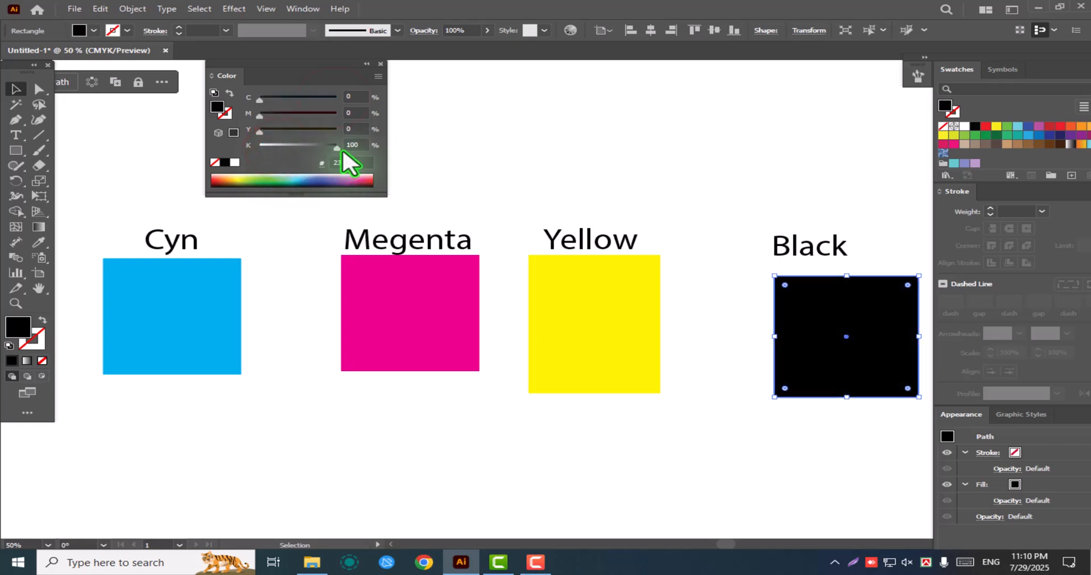
{"action": "left_click_drag", "start_coordinate": [859, 335], "coordinate": [843, 332]}
{"action": "left_click", "coordinate": [679, 197]}
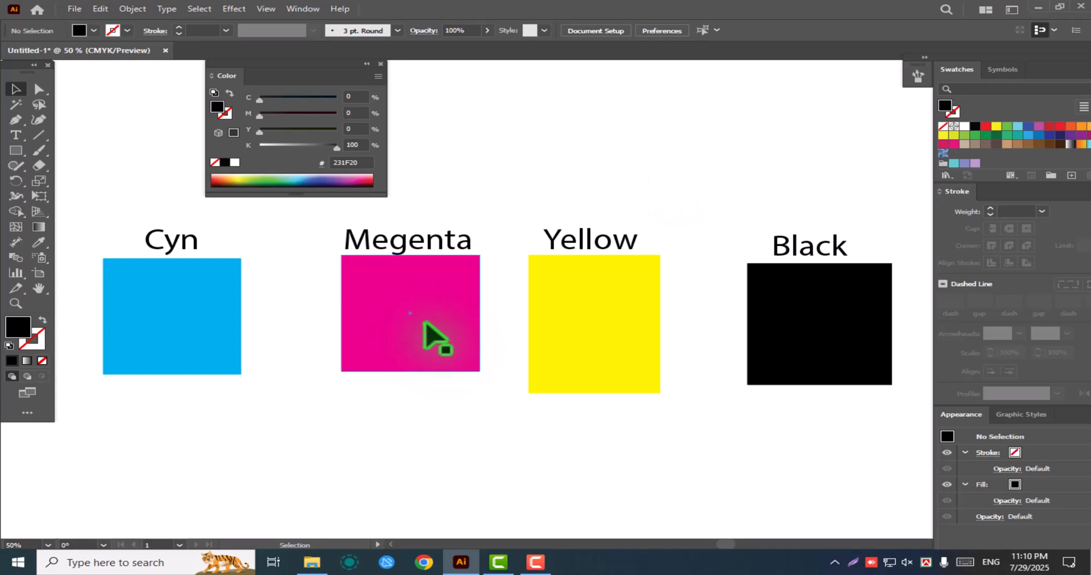
Duplicate the cyan rectangle directly below the original and shift the copy slightly to the right
{"action": "left_click", "coordinate": [197, 333]}
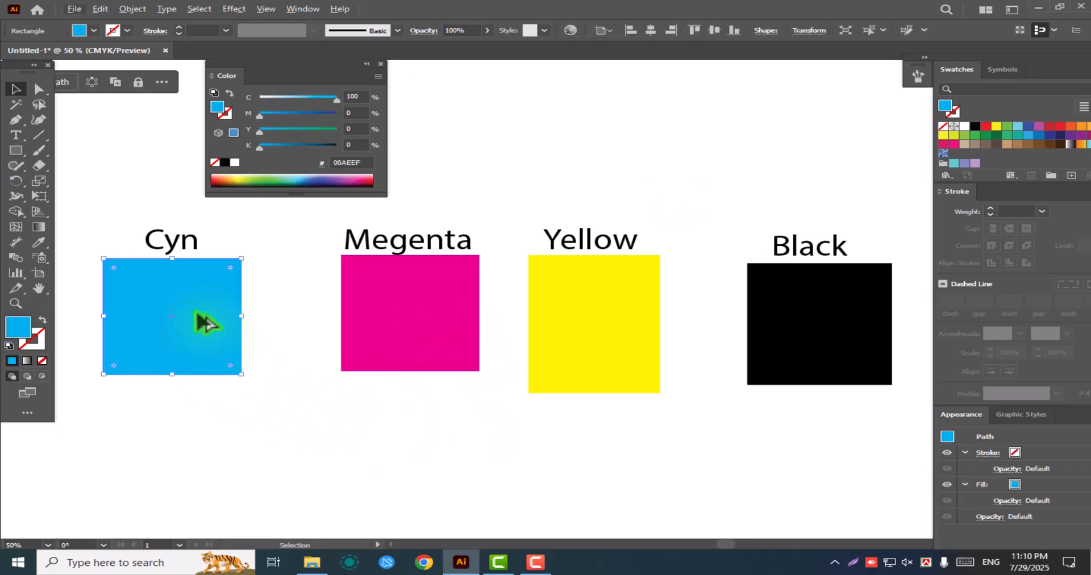
{"action": "left_click_drag", "start_coordinate": [207, 311], "coordinate": [210, 464]}
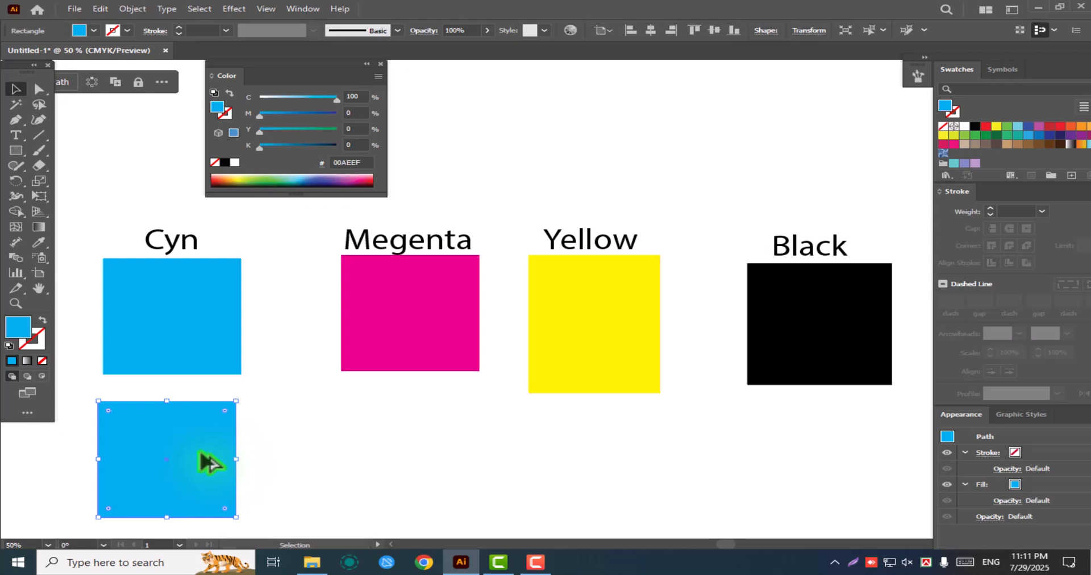
{"action": "key", "text": "space"}
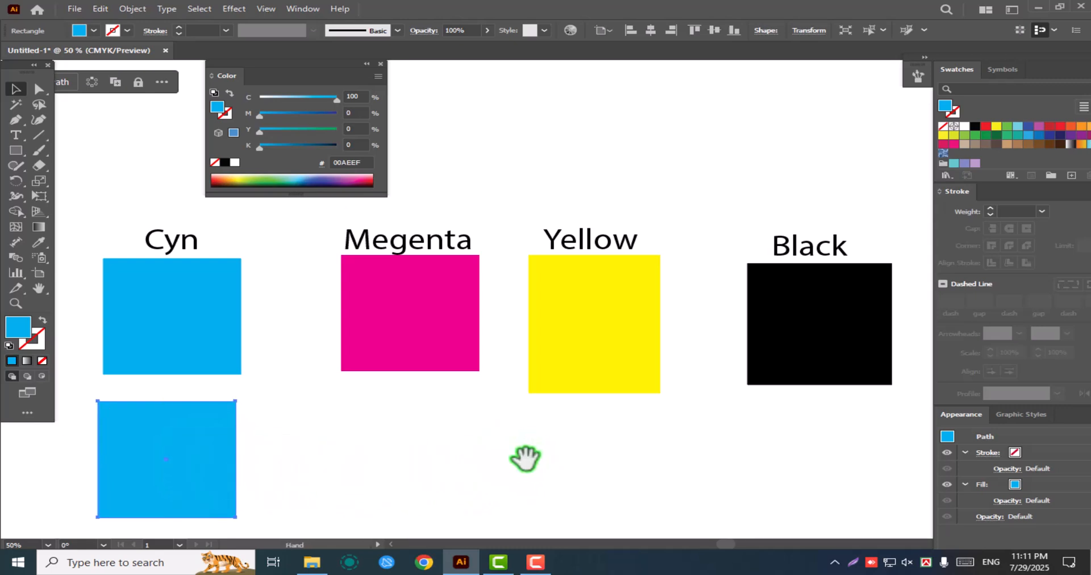
{"action": "left_click_drag", "start_coordinate": [525, 458], "coordinate": [540, 366]}
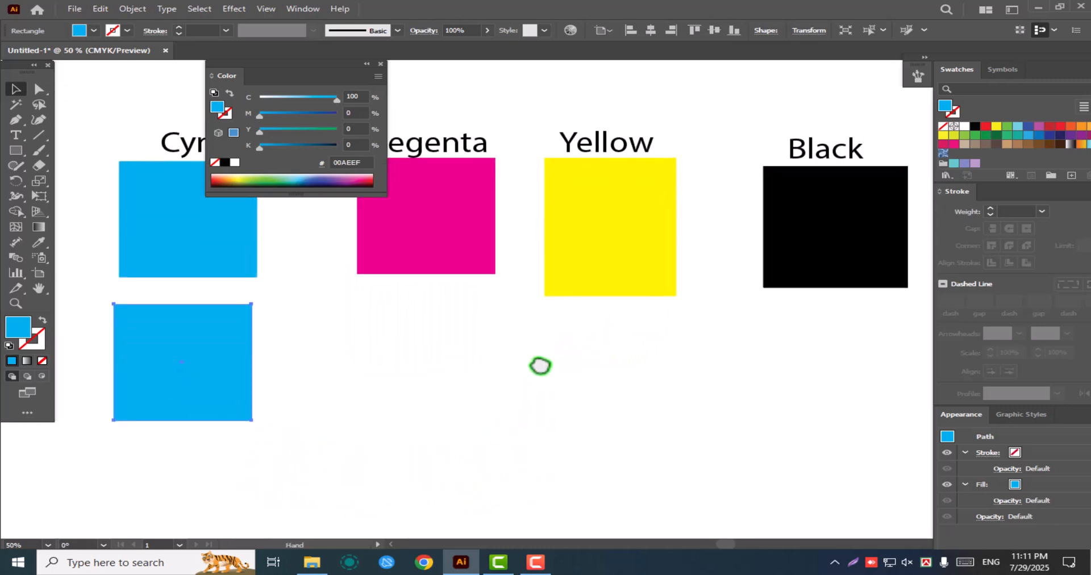
{"action": "left_click_drag", "start_coordinate": [173, 356], "coordinate": [185, 355]}
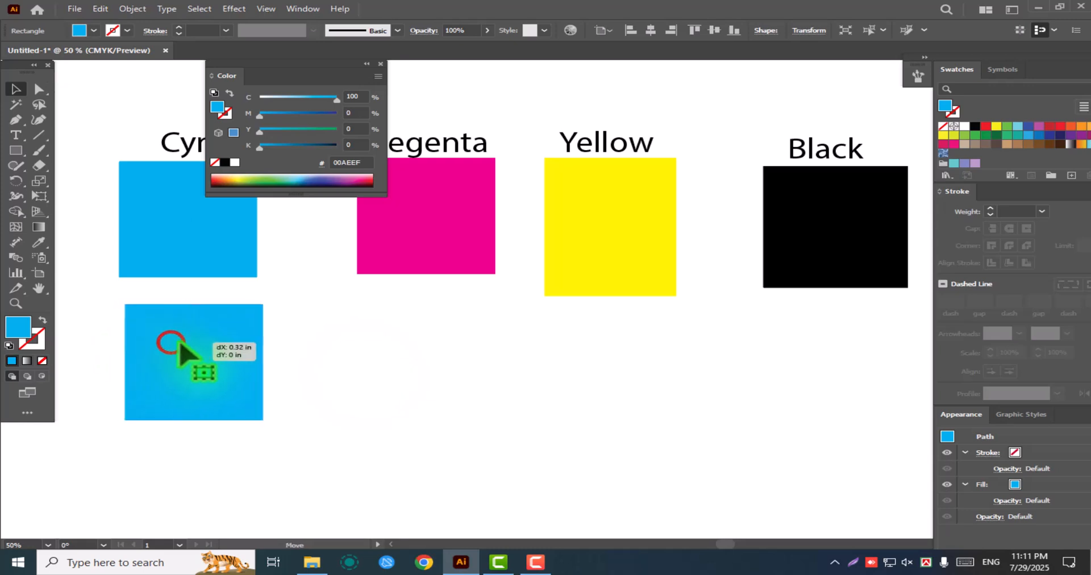
Fill the duplicate rectangle with a dark green swatch and place the Color panel right beside it
{"action": "left_click", "coordinate": [986, 136]}
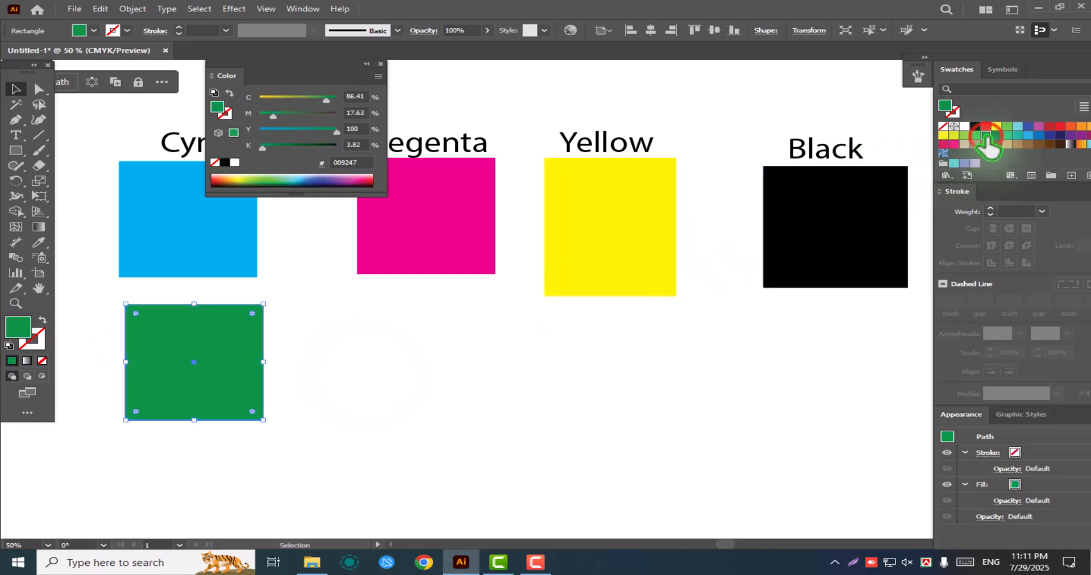
{"action": "left_click", "coordinate": [222, 362]}
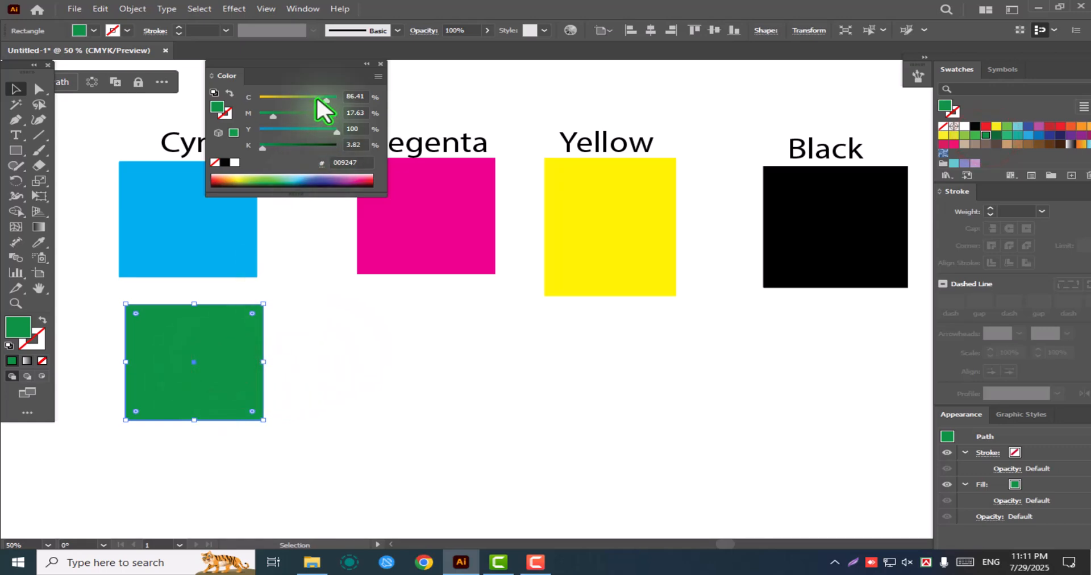
{"action": "left_click_drag", "start_coordinate": [289, 73], "coordinate": [366, 309]}
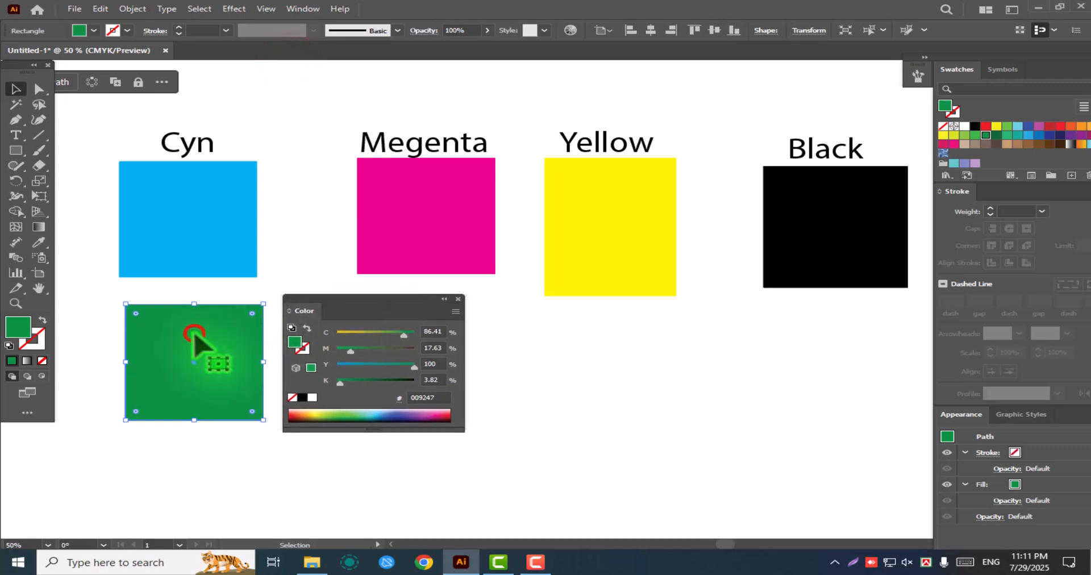
{"action": "left_click", "coordinate": [225, 357]}
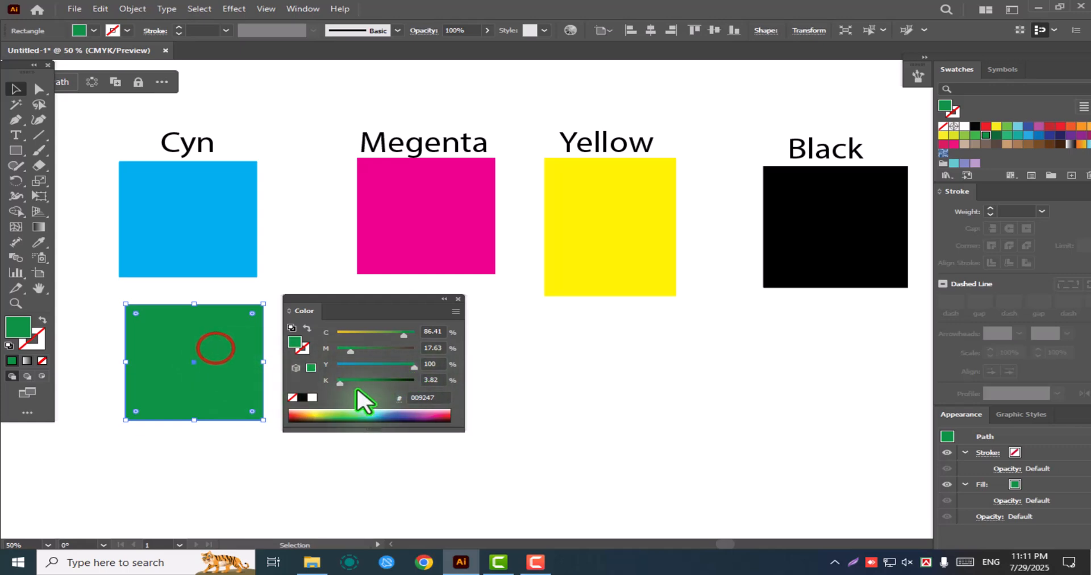
Set the green duplicate's fill to K 0, M 0 and C 100, and move the Color panel farther from it
{"action": "left_click_drag", "start_coordinate": [341, 385], "coordinate": [312, 386]}
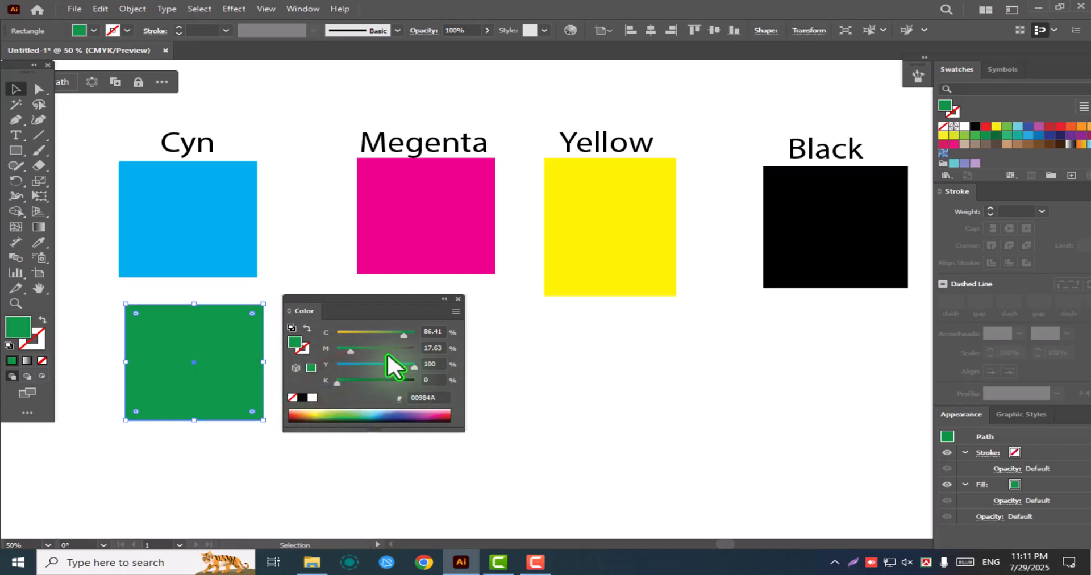
{"action": "left_click_drag", "start_coordinate": [349, 347], "coordinate": [303, 354]}
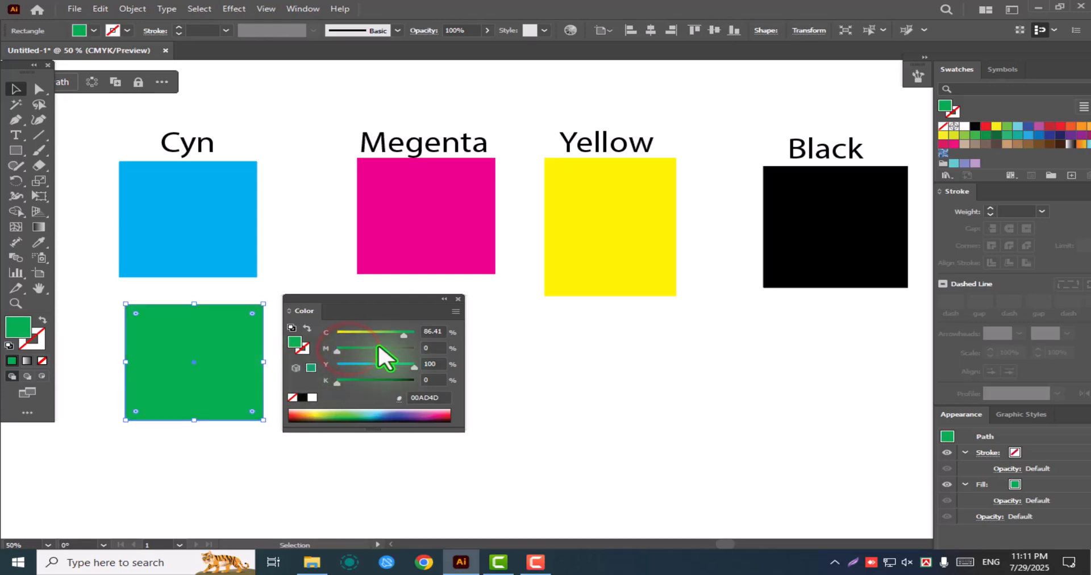
{"action": "left_click_drag", "start_coordinate": [404, 334], "coordinate": [426, 346]}
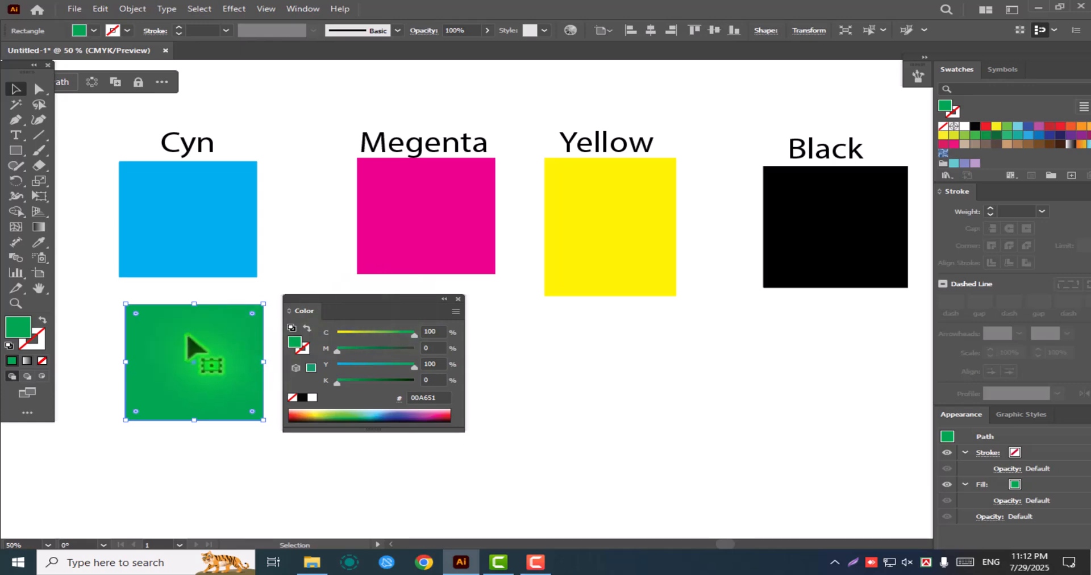
{"action": "left_click_drag", "start_coordinate": [370, 300], "coordinate": [432, 313]}
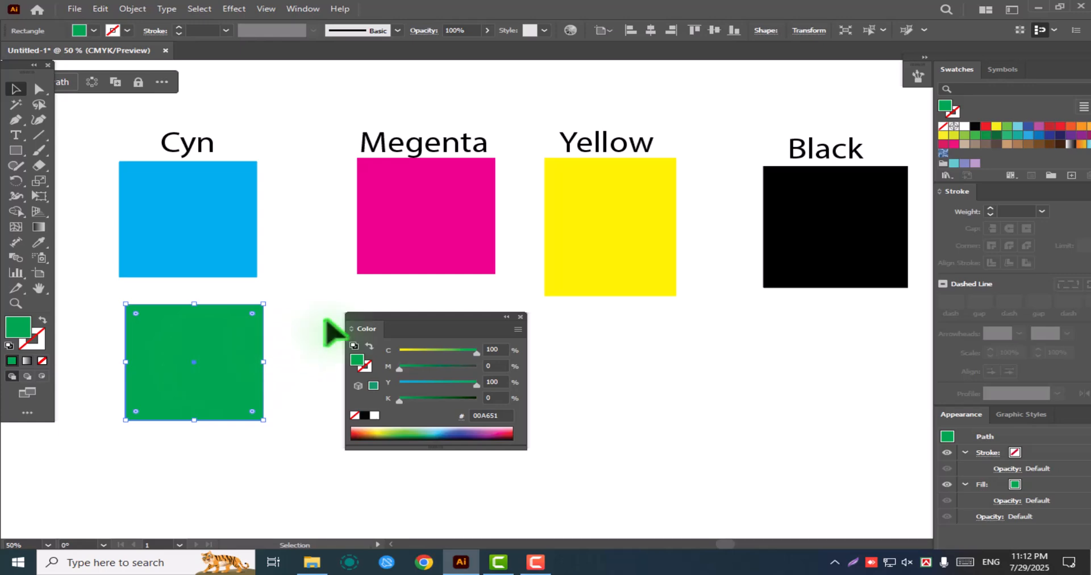
Try 13% black in the green rectangle's fill, reset it to 0%, and shift the rectangle slightly down and right
{"action": "left_click_drag", "start_coordinate": [401, 399], "coordinate": [408, 401]}
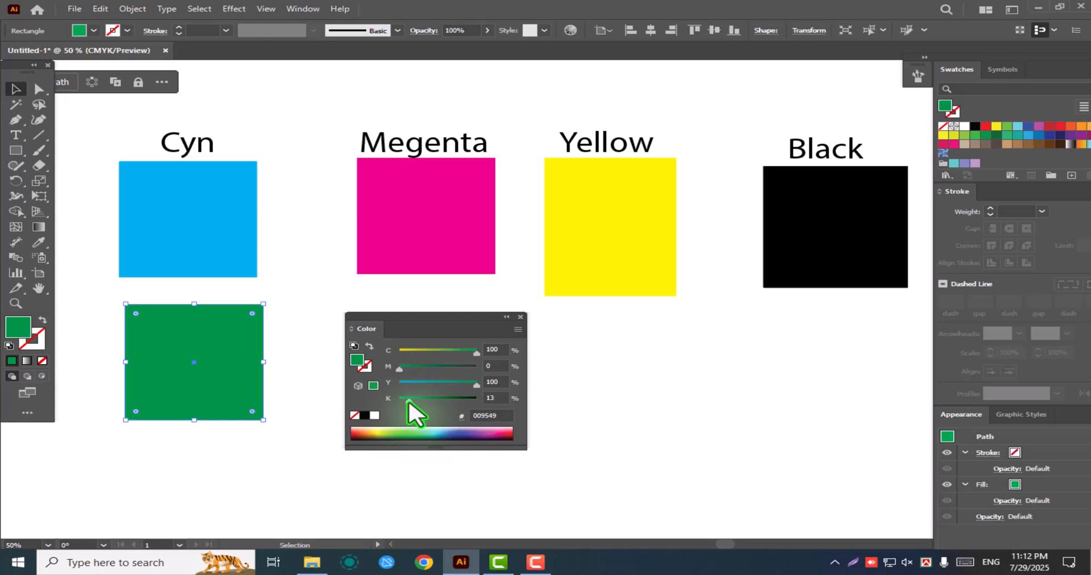
{"action": "left_click_drag", "start_coordinate": [415, 414], "coordinate": [349, 400]}
{"action": "left_click_drag", "start_coordinate": [225, 331], "coordinate": [234, 341]}
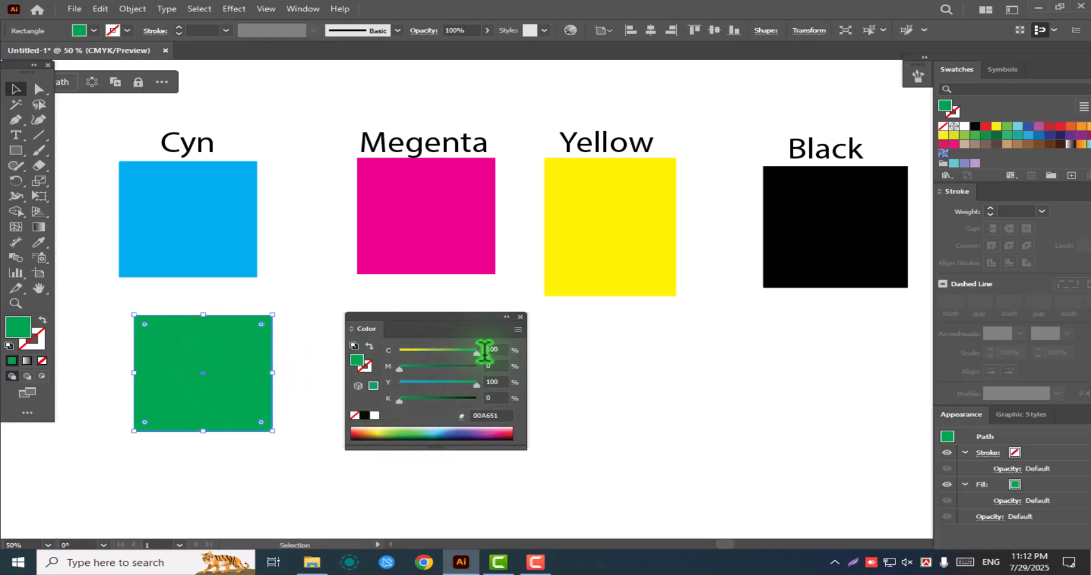
Lower the green rectangle's cyan component to 0% and restore it to 100% to compare yellow alone with the mix
{"action": "left_click_drag", "start_coordinate": [476, 352], "coordinate": [371, 351]}
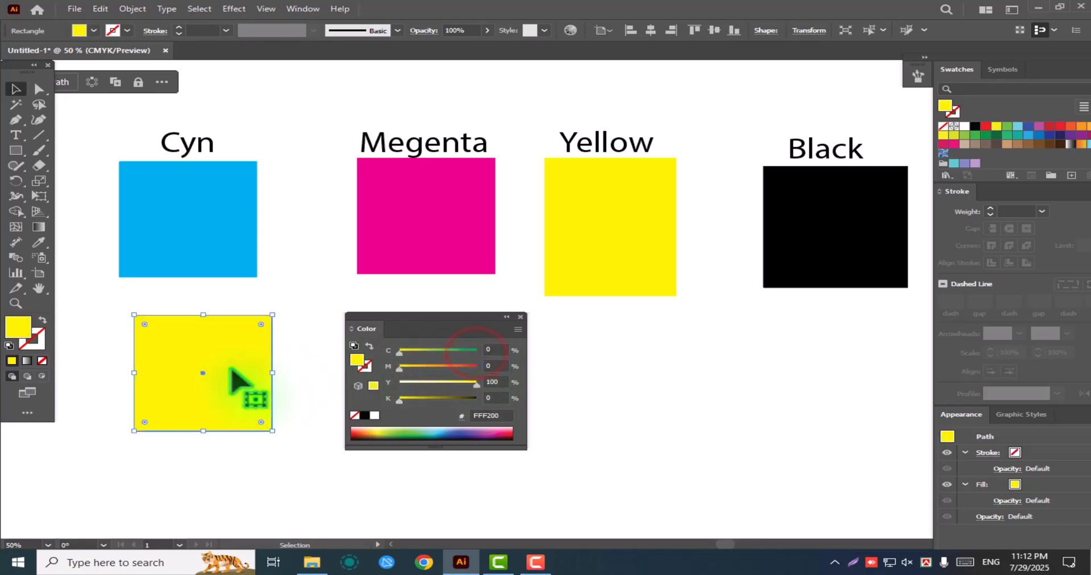
{"action": "left_click", "coordinate": [306, 275]}
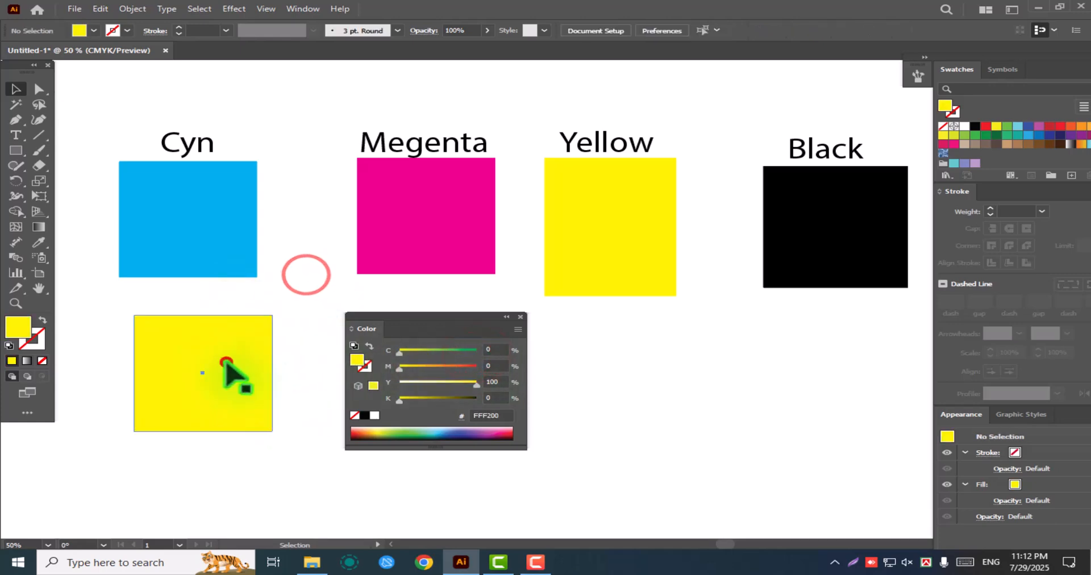
{"action": "left_click", "coordinate": [226, 363]}
{"action": "left_click_drag", "start_coordinate": [399, 352], "coordinate": [492, 361]}
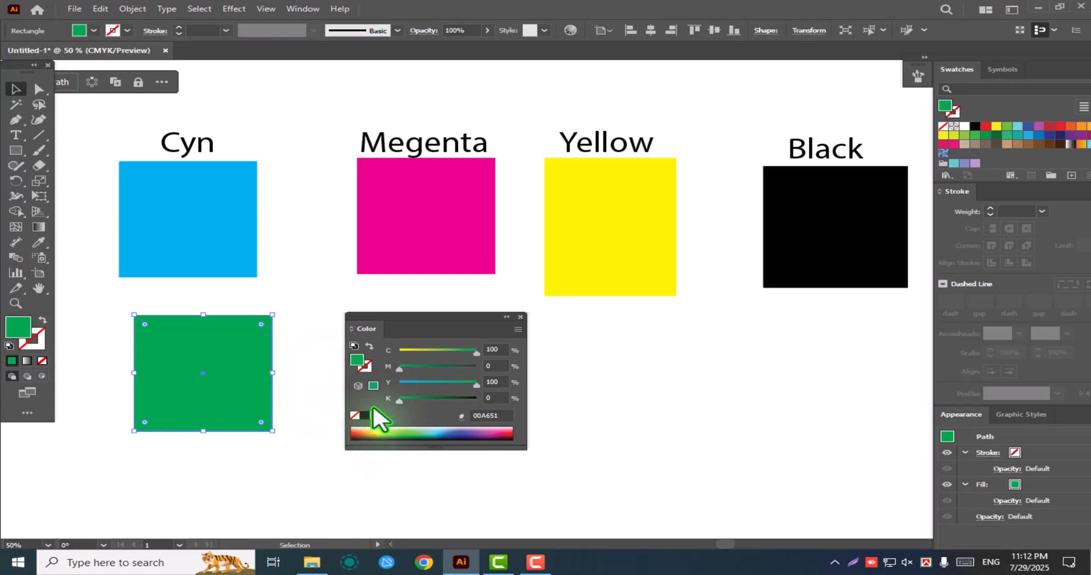
{"action": "left_click", "coordinate": [230, 357]}
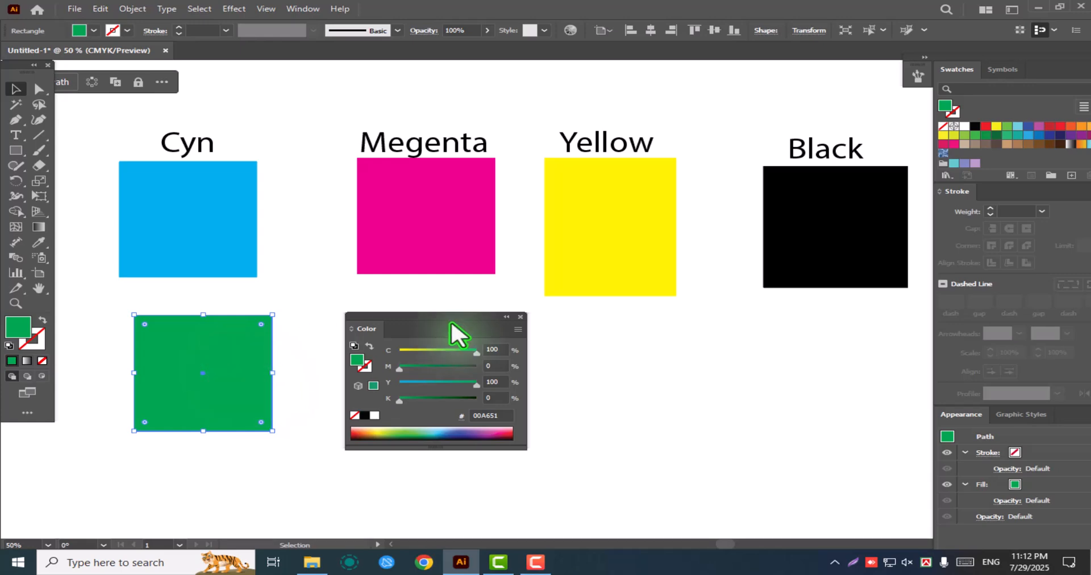
Fill the rectangle under the Yellow label with a dark red swatch and inspect its four CMYK component values
{"action": "left_click", "coordinate": [583, 257]}
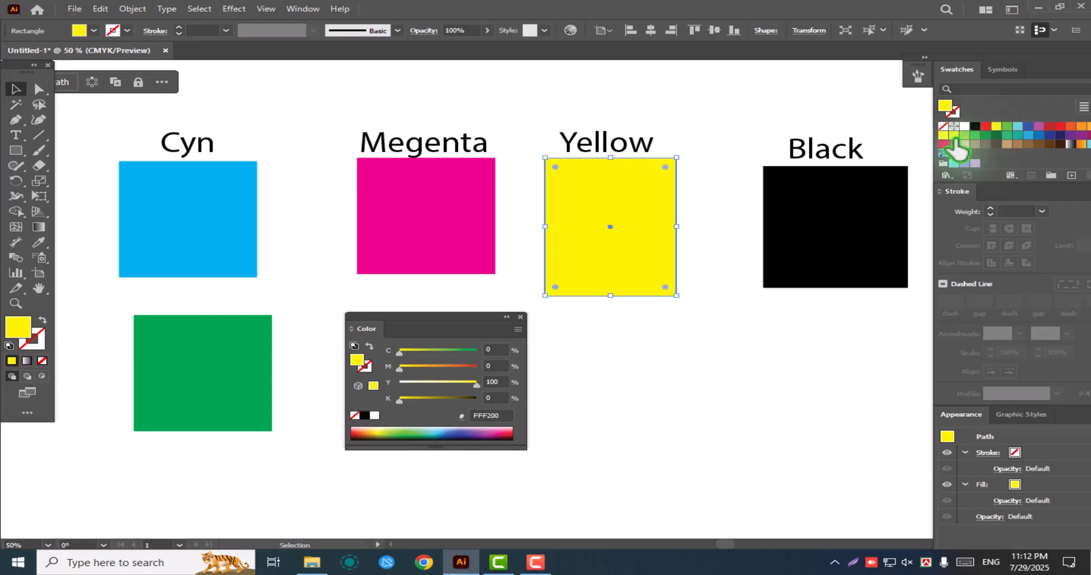
{"action": "left_click", "coordinate": [1050, 127]}
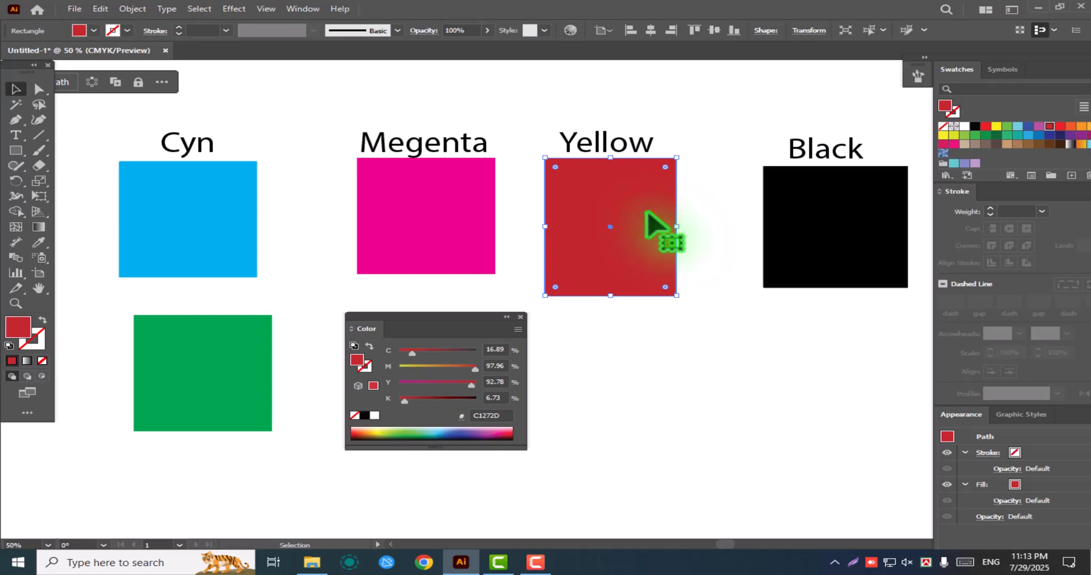
{"action": "left_click", "coordinate": [501, 398]}
{"action": "left_click", "coordinate": [498, 381]}
{"action": "left_click", "coordinate": [499, 366]}
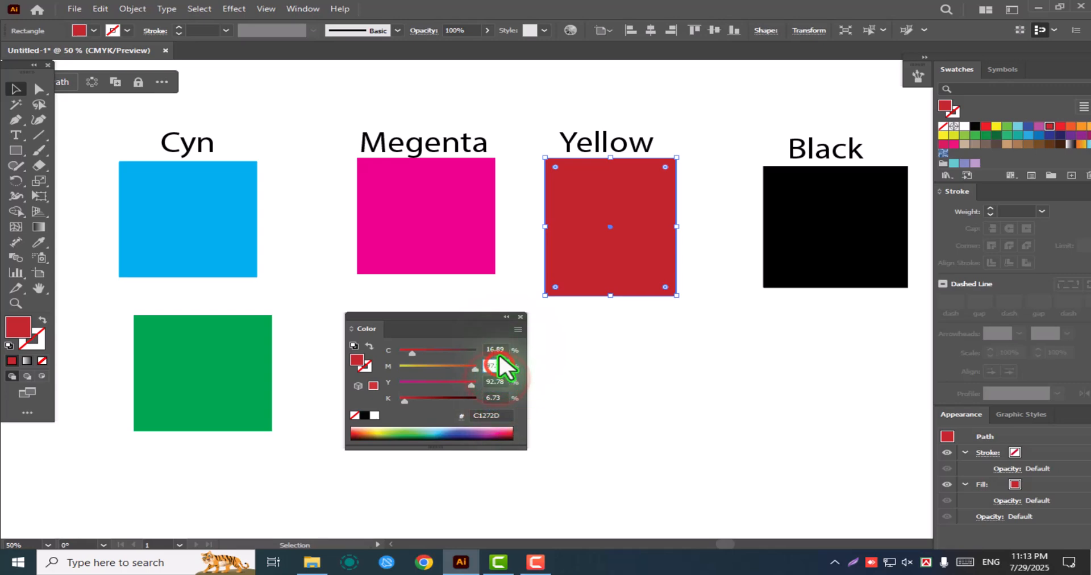
{"action": "left_click", "coordinate": [498, 349]}
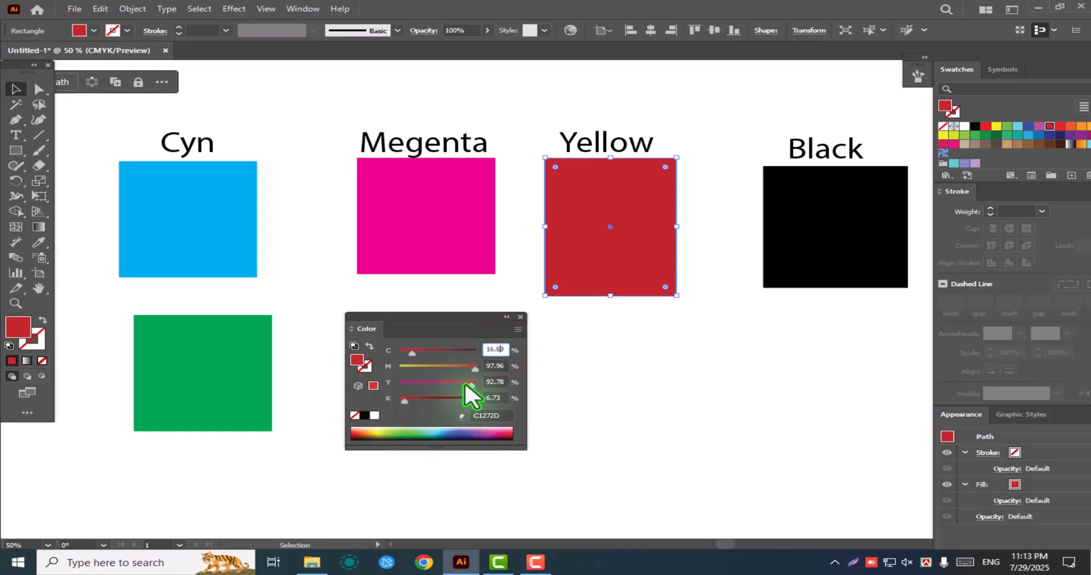
Set the fill of the rectangle under the Yellow label to C 0, M 100, Y 100 and K 0
{"action": "left_click_drag", "start_coordinate": [474, 384], "coordinate": [519, 406]}
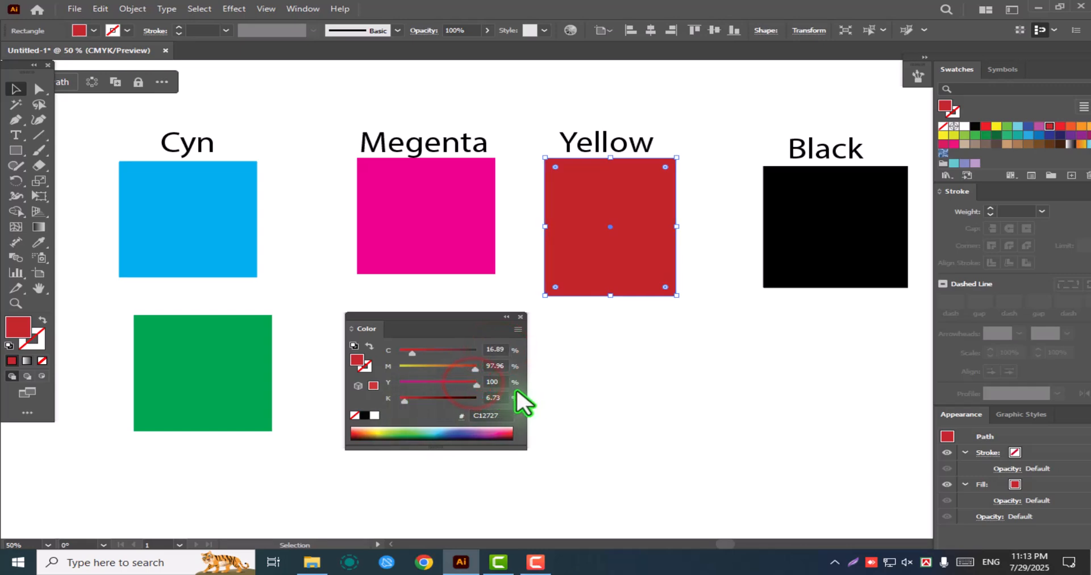
{"action": "left_click_drag", "start_coordinate": [476, 369], "coordinate": [506, 385]}
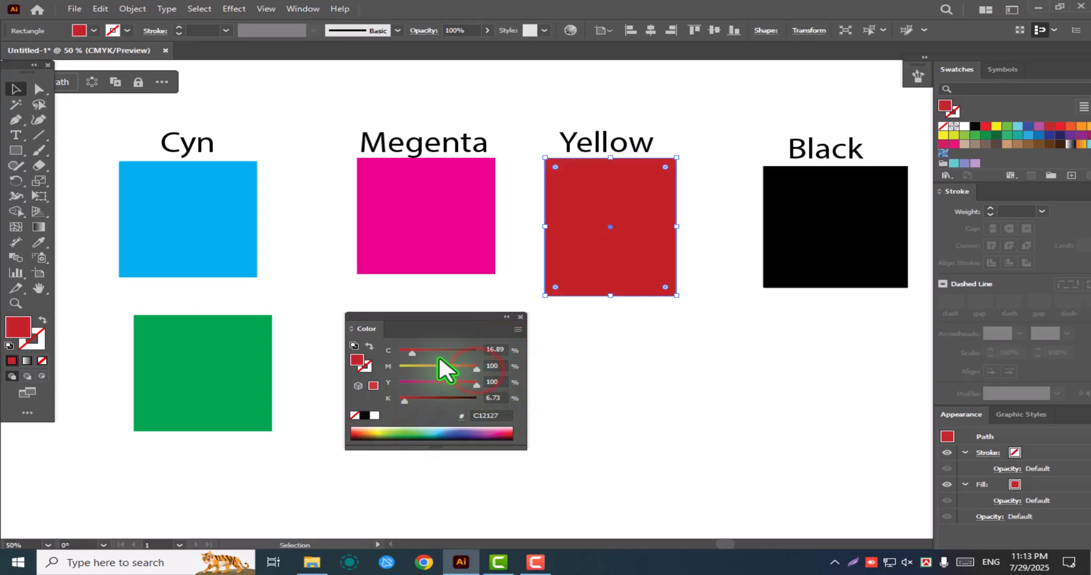
{"action": "left_click_drag", "start_coordinate": [412, 352], "coordinate": [320, 378]}
{"action": "left_click_drag", "start_coordinate": [404, 401], "coordinate": [343, 412]}
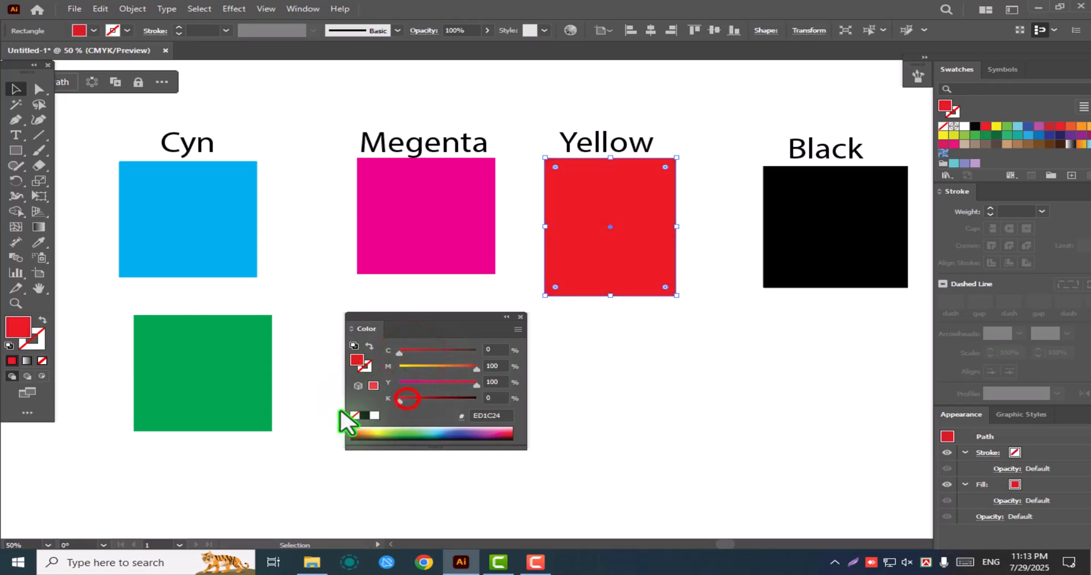
{"action": "left_click", "coordinate": [629, 261]}
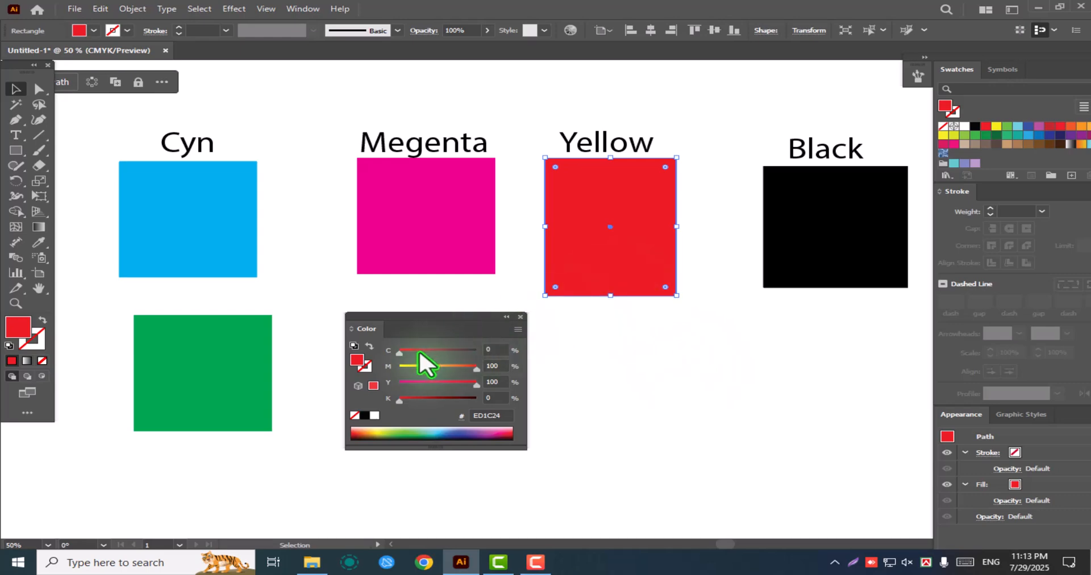
{"action": "mouse_move", "coordinate": [400, 352]}
{"action": "left_mouse_down"}
{"action": "mouse_move", "coordinate": [455, 353]}
{"action": "mouse_move", "coordinate": [388, 353]}
{"action": "left_mouse_up"}
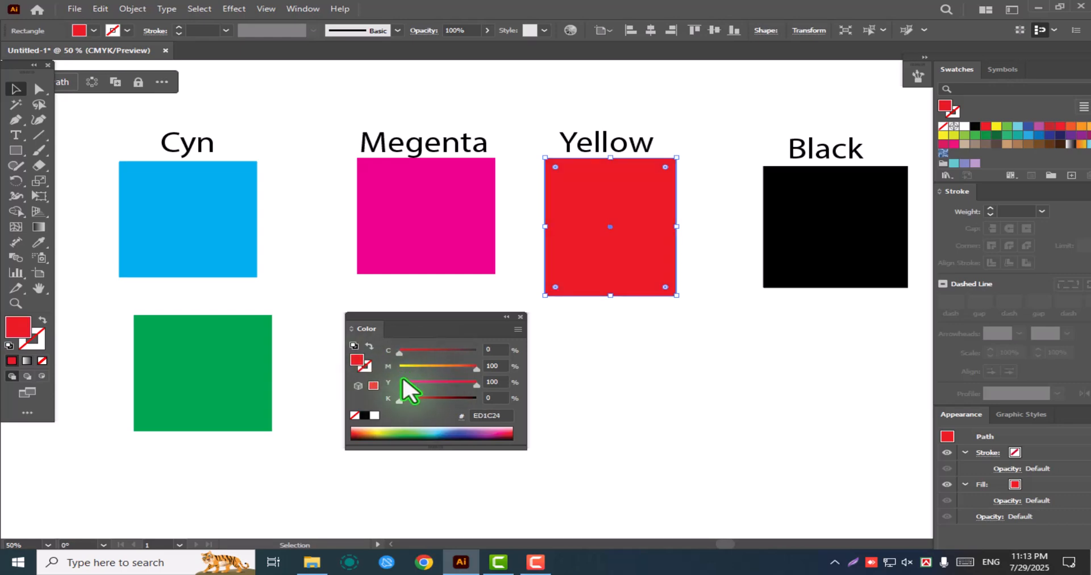
{"action": "mouse_move", "coordinate": [401, 399]}
{"action": "left_mouse_down"}
{"action": "mouse_move", "coordinate": [434, 401]}
{"action": "mouse_move", "coordinate": [400, 402]}
{"action": "left_mouse_up"}
{"action": "mouse_move", "coordinate": [388, 403]}
{"action": "left_mouse_down"}
{"action": "mouse_move", "coordinate": [452, 404]}
{"action": "mouse_move", "coordinate": [389, 404]}
{"action": "left_mouse_up"}
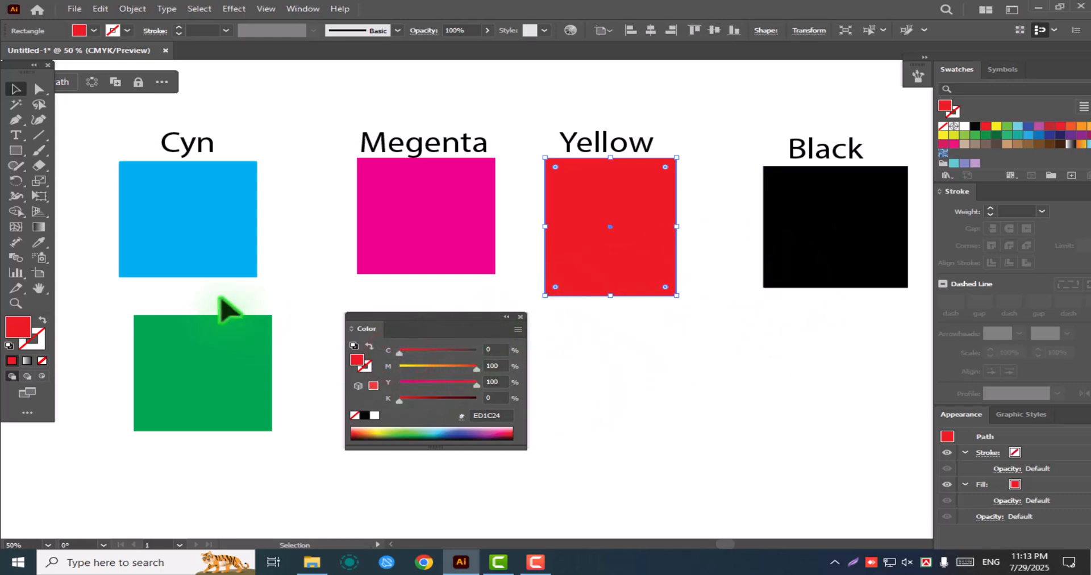
Fill the rectangle under the Cyn label with the bright red swatch
{"action": "left_click", "coordinate": [215, 228]}
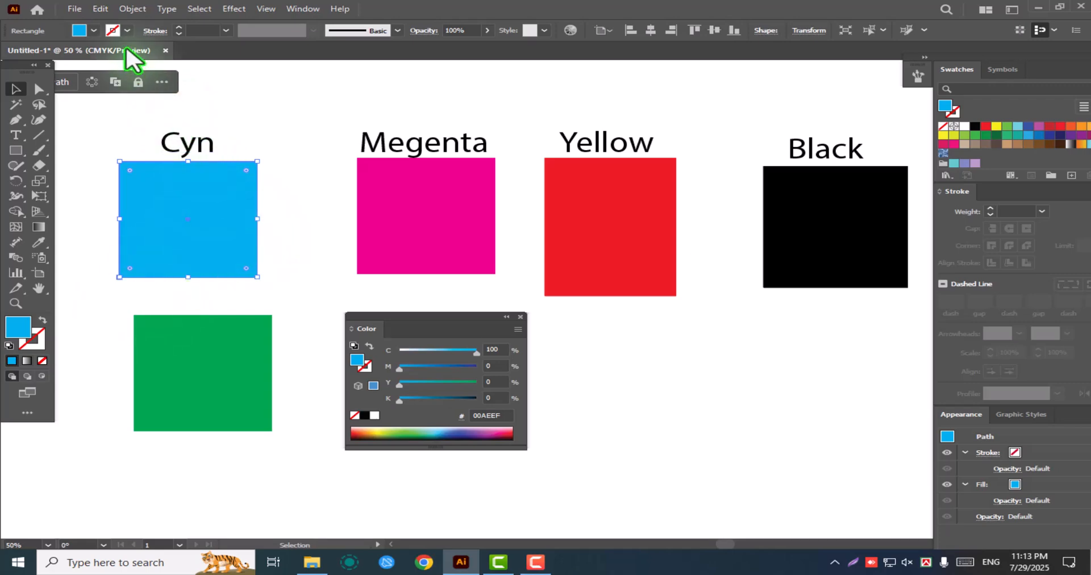
{"action": "left_click", "coordinate": [93, 31]}
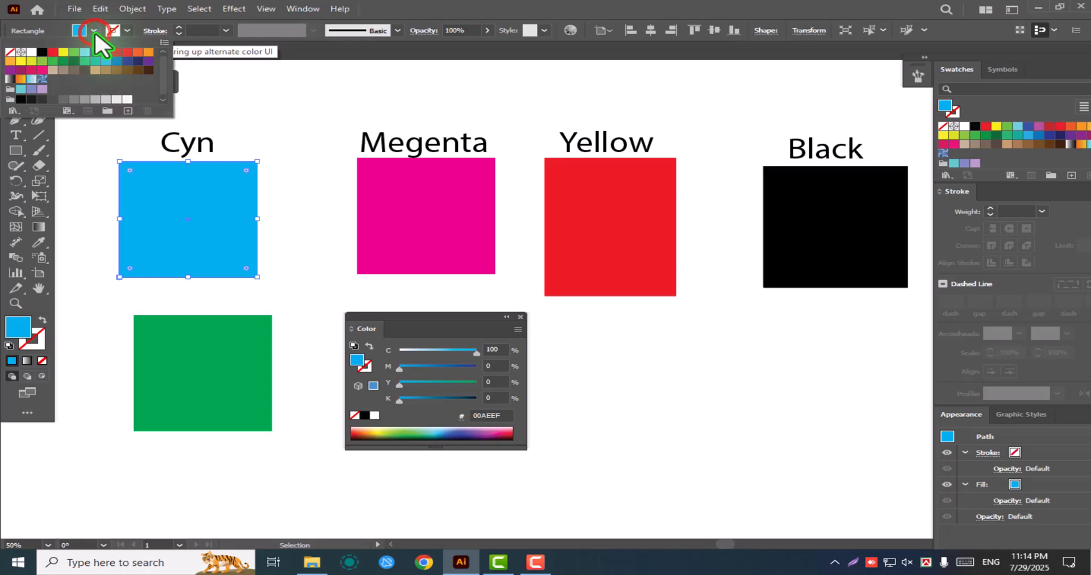
{"action": "left_click", "coordinate": [52, 53]}
{"action": "left_click", "coordinate": [183, 195]}
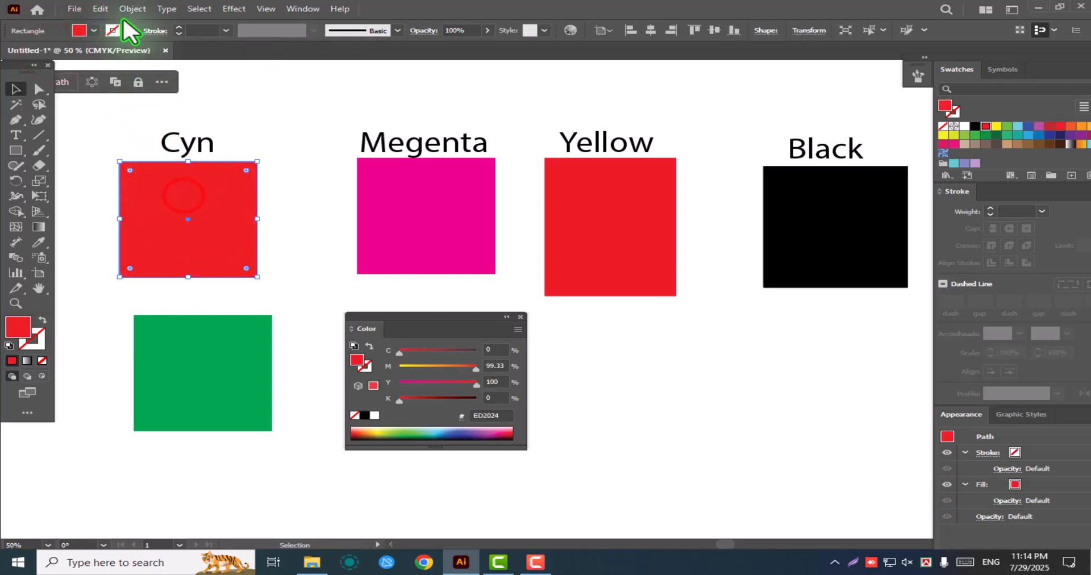
Give the rectangle under the Cyn label a dark green stroke and reselect the rectangle
{"action": "left_click", "coordinate": [112, 30]}
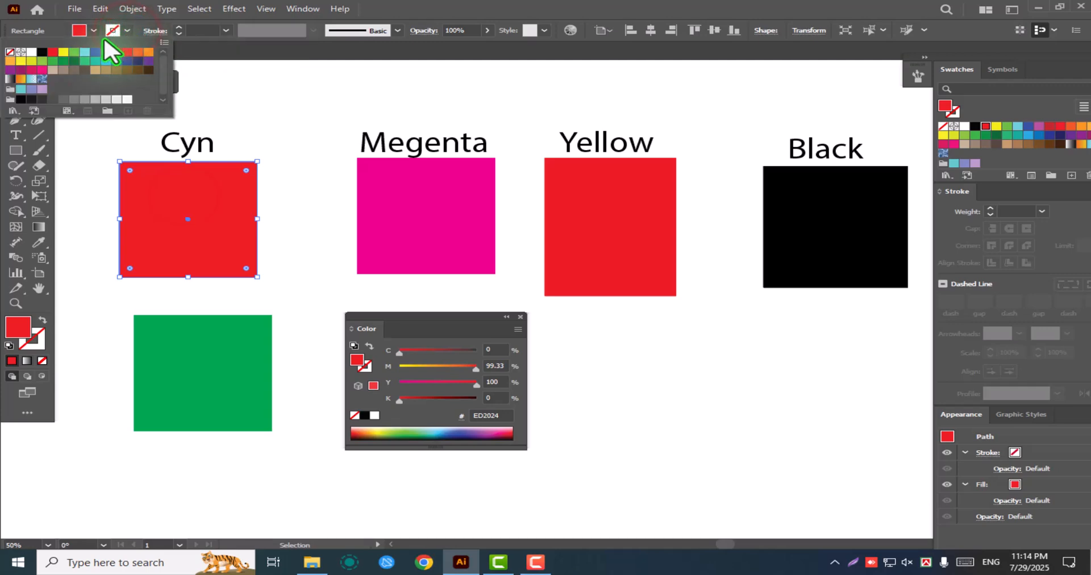
{"action": "left_click", "coordinate": [73, 60]}
{"action": "left_click", "coordinate": [287, 206]}
{"action": "left_click", "coordinate": [207, 196]}
{"action": "left_click", "coordinate": [312, 135]}
{"action": "left_click", "coordinate": [219, 215]}
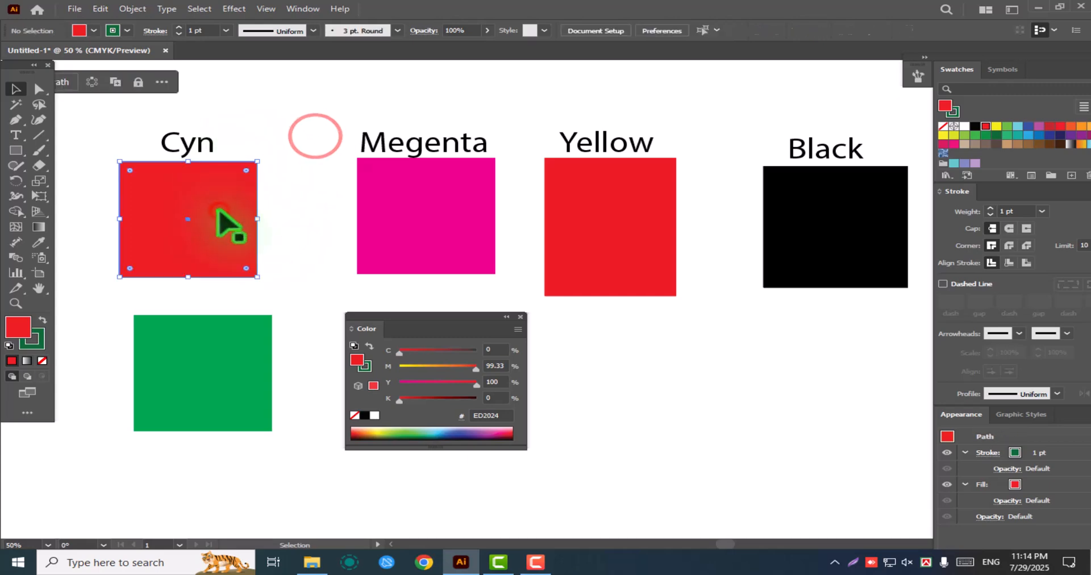
Set the stroke weight of the rectangle under the Cyn label to 10 pt
{"action": "left_click", "coordinate": [226, 30]}
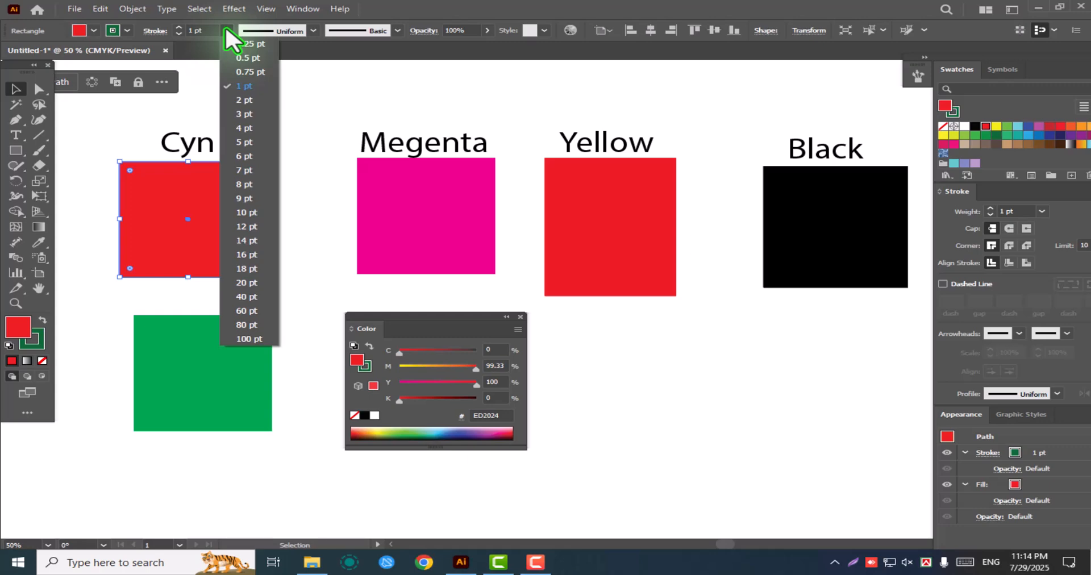
{"action": "left_click", "coordinate": [248, 212]}
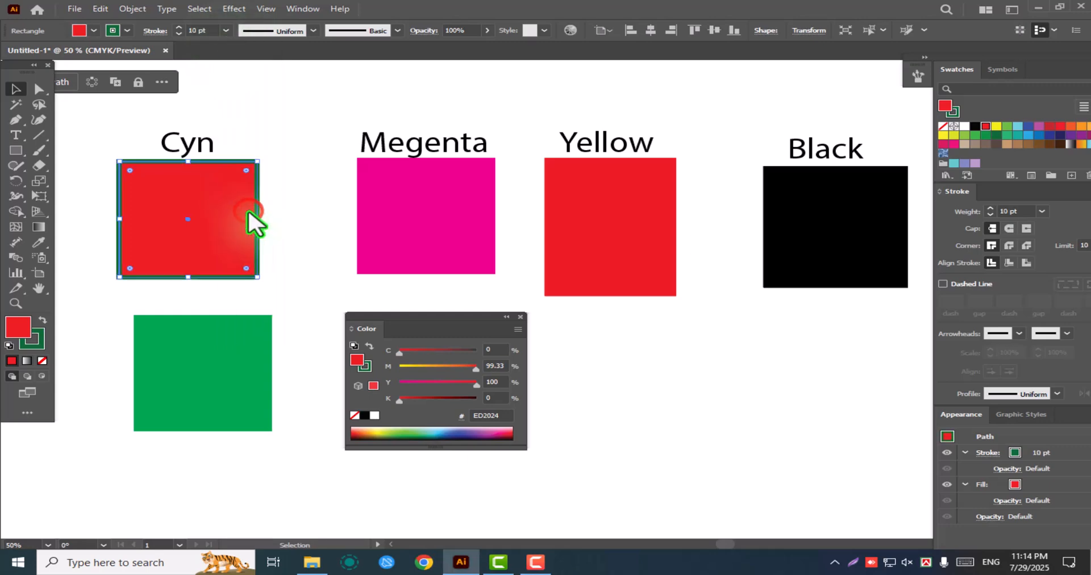
{"action": "left_click", "coordinate": [310, 113]}
{"action": "left_click", "coordinate": [249, 181]}
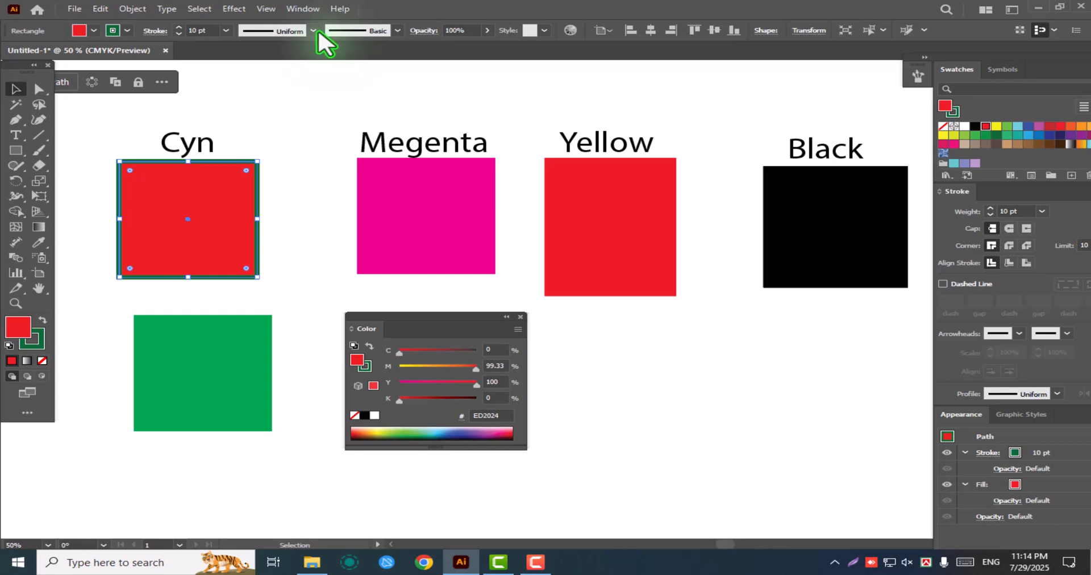
Draw a wide rectangle with the current red fill and green stroke below the Yellow rectangle, and shift it slightly up
{"action": "left_click", "coordinate": [16, 150]}
{"action": "left_click_drag", "start_coordinate": [593, 347], "coordinate": [776, 464]}
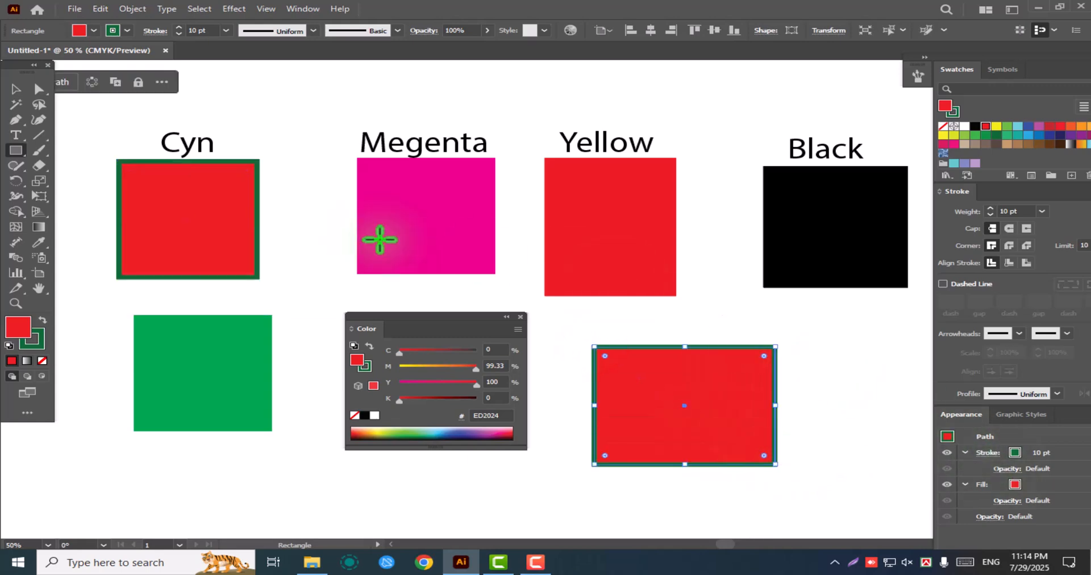
{"action": "left_click", "coordinate": [16, 89]}
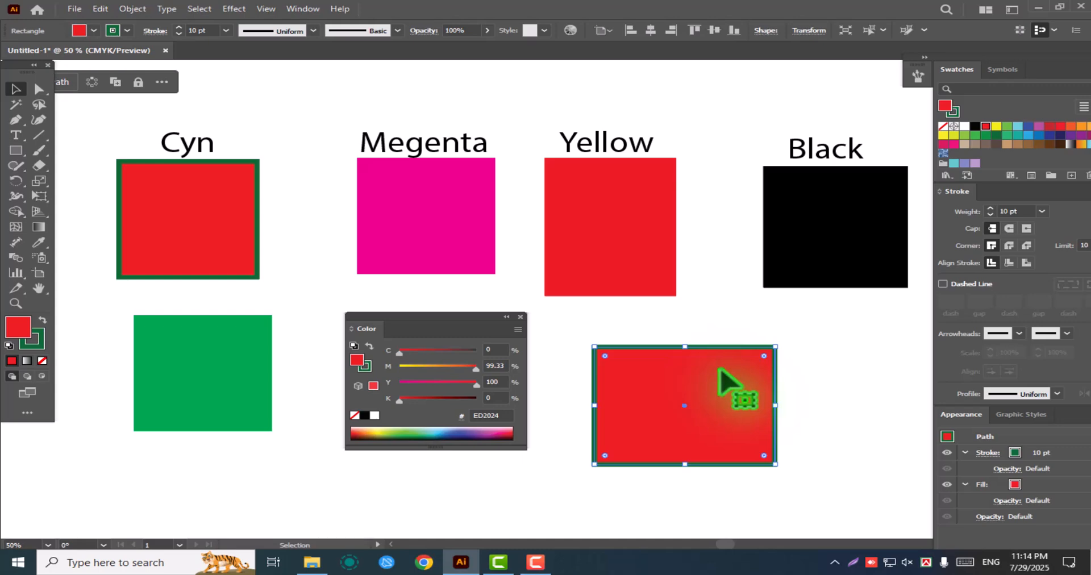
{"action": "left_click", "coordinate": [845, 361]}
{"action": "left_click", "coordinate": [741, 390]}
{"action": "left_click_drag", "start_coordinate": [712, 403], "coordinate": [708, 375]}
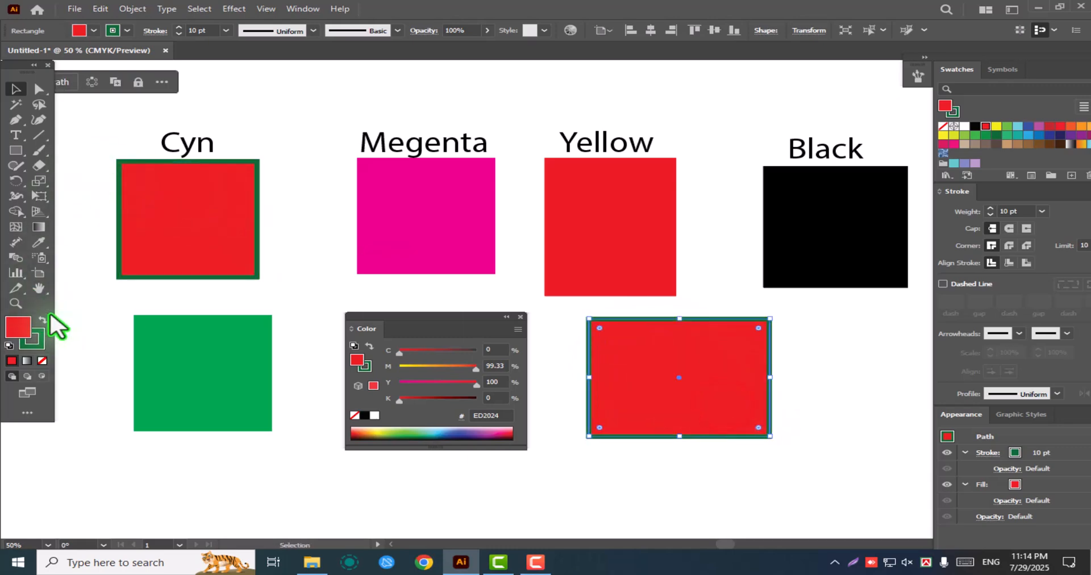
Try the None swatch on the new rectangle's stroke and undo the change
{"action": "left_click", "coordinate": [127, 31]}
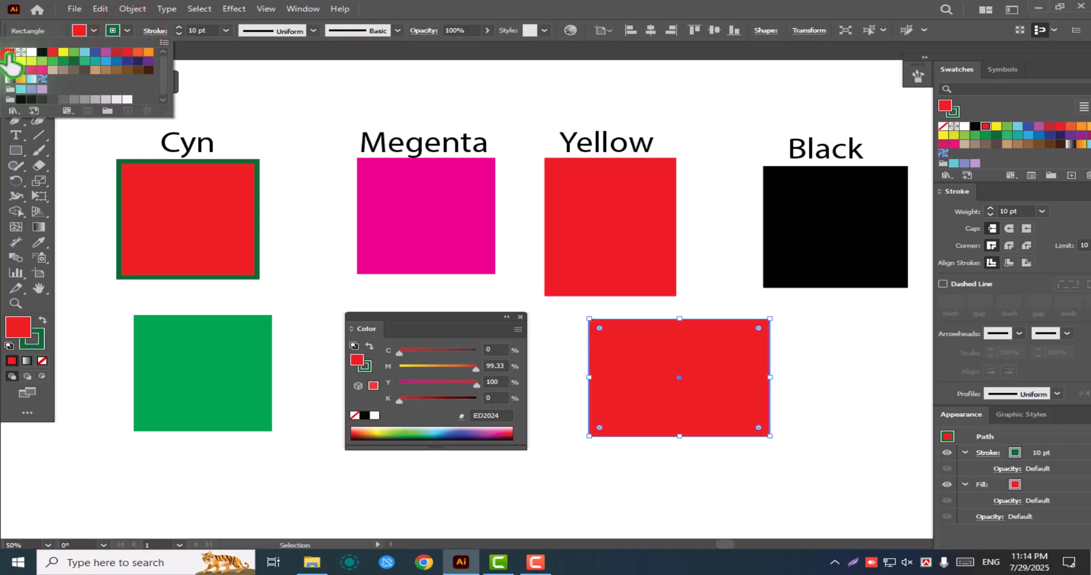
{"action": "left_click", "coordinate": [8, 53]}
{"action": "left_click", "coordinate": [114, 31]}
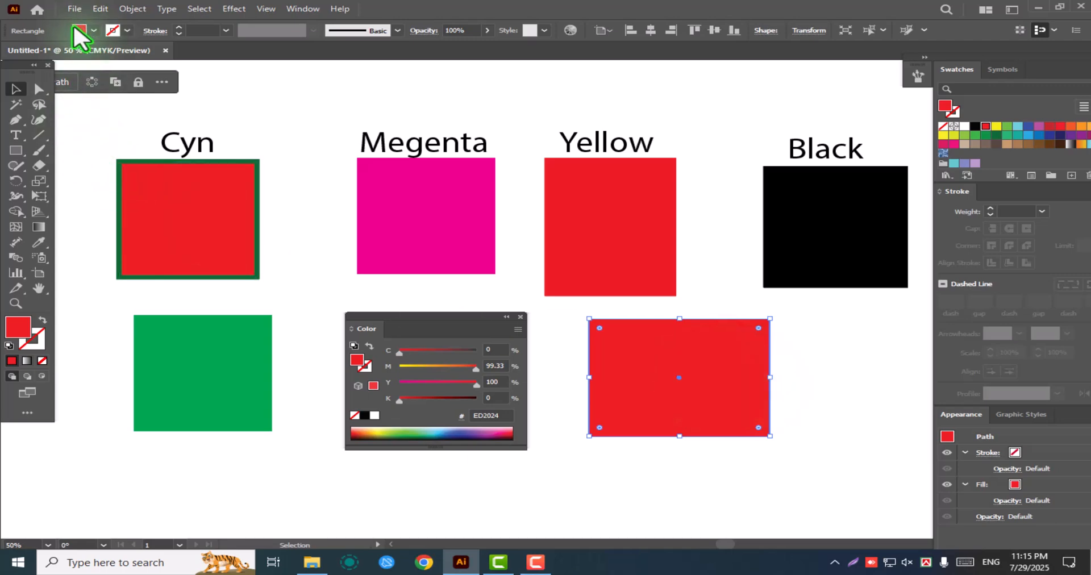
{"action": "key", "text": "ctrl+z"}
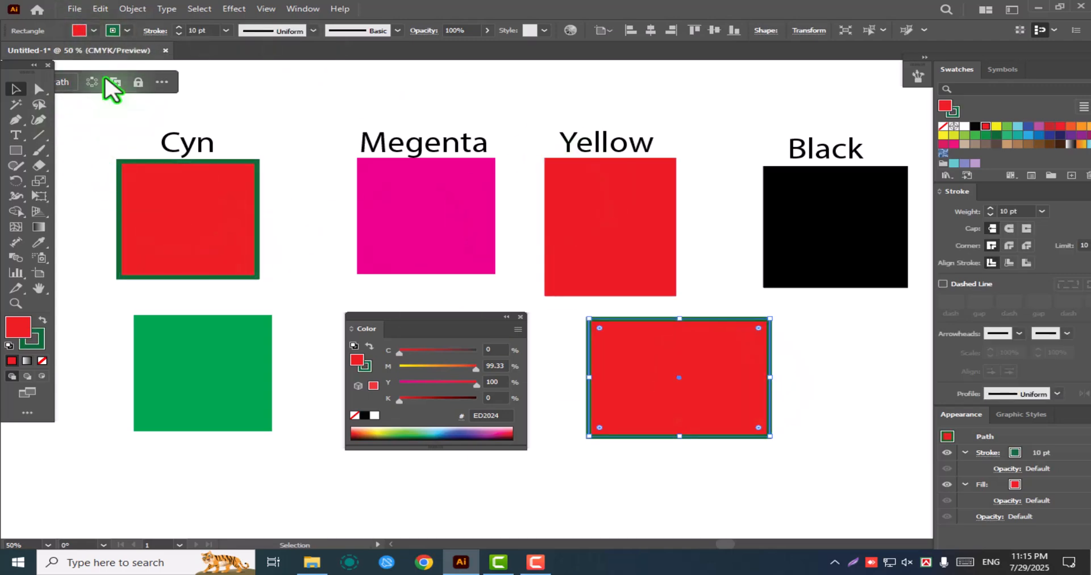
Set the new rectangle's stroke to None and make its fill the active attribute again
{"action": "left_click", "coordinate": [682, 367]}
{"action": "left_click", "coordinate": [36, 339]}
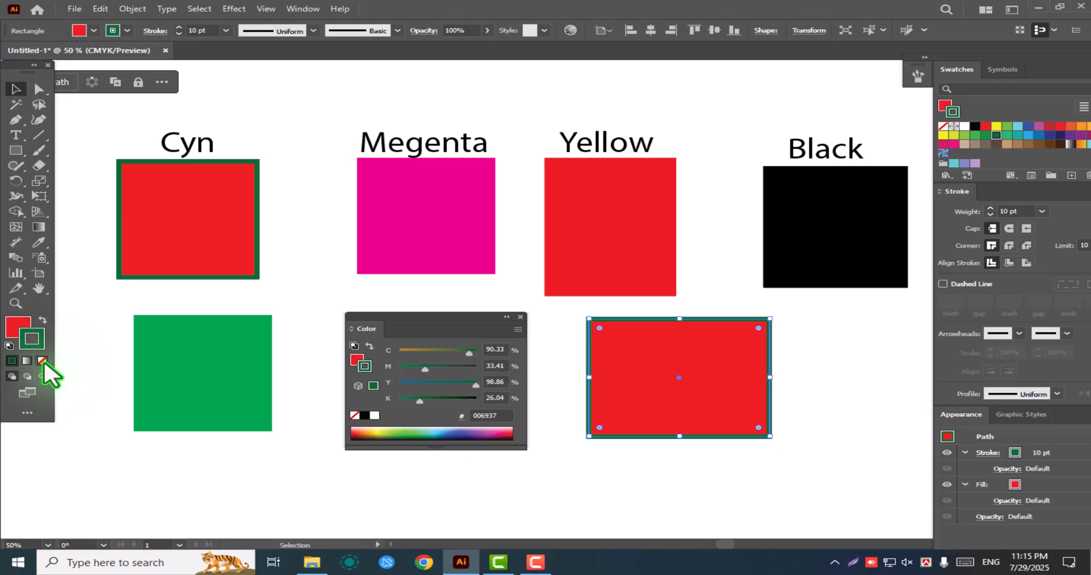
{"action": "left_click", "coordinate": [44, 362]}
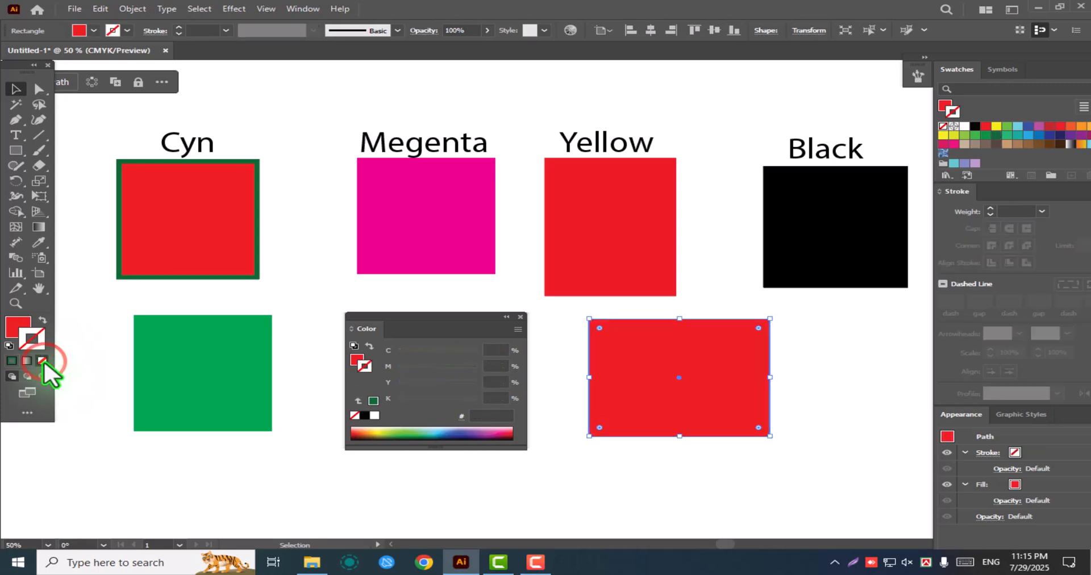
{"action": "left_click", "coordinate": [21, 323]}
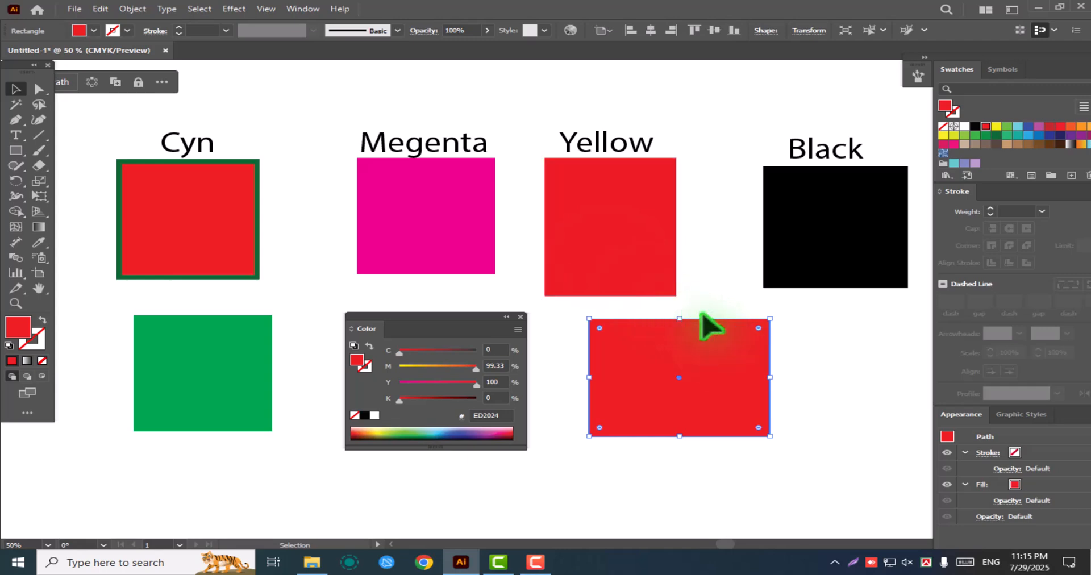
Move the Color panel lower and try a yellow swatch, followed by a teal swatch, as the new rectangle's fill
{"action": "left_click_drag", "start_coordinate": [450, 316], "coordinate": [448, 377]}
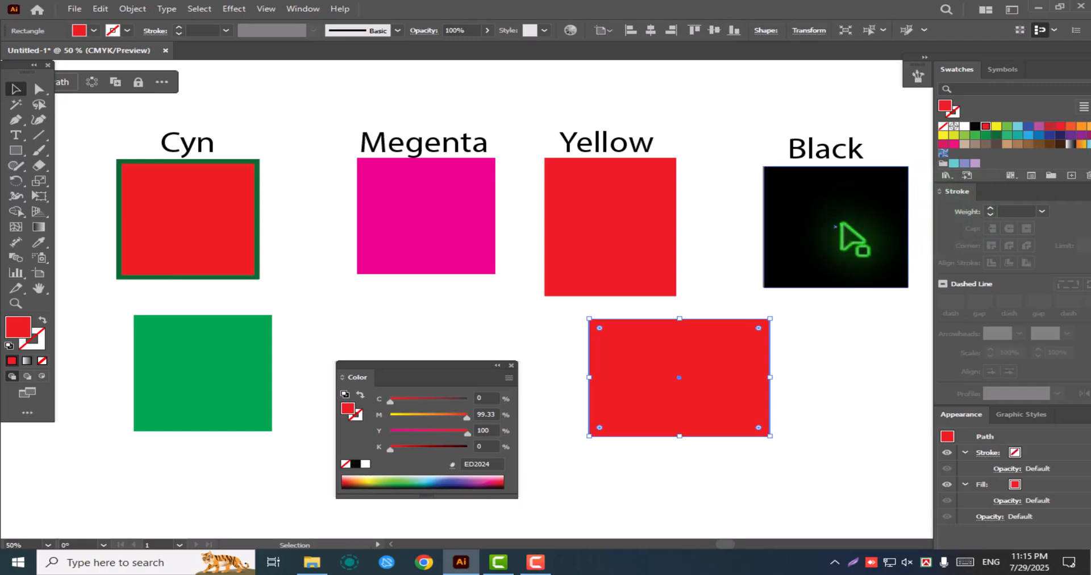
{"action": "left_click", "coordinate": [997, 127]}
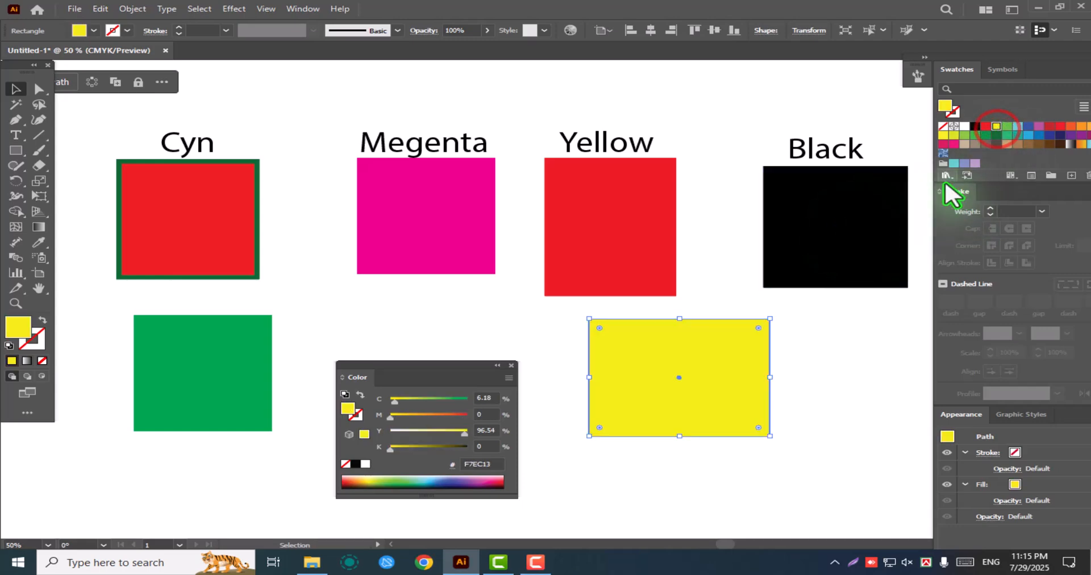
{"action": "left_click", "coordinate": [1018, 136]}
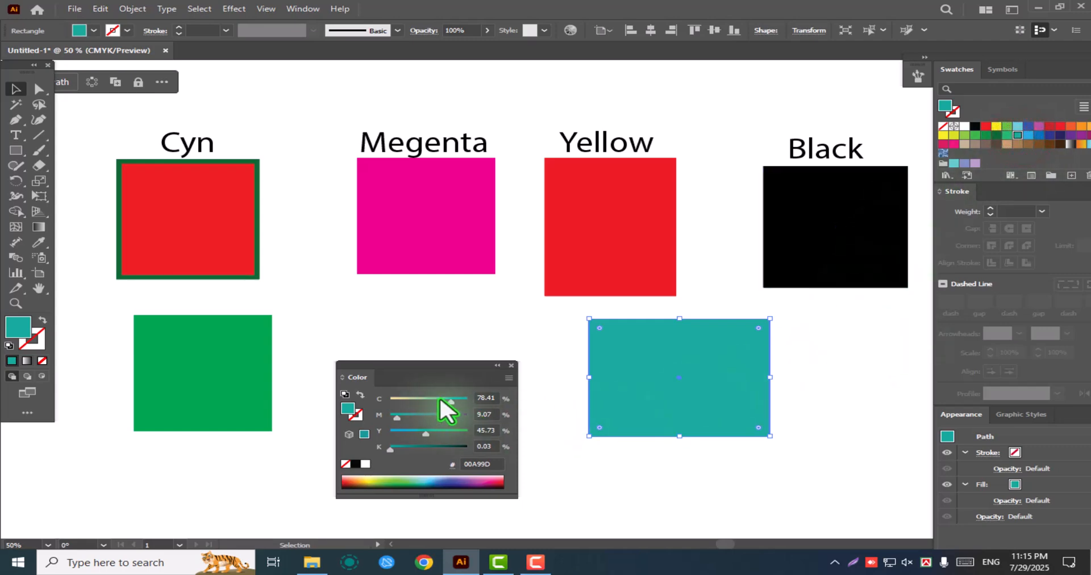
Adjust the teal rectangle's fill to C 100, M 0, Y 49 and K 0
{"action": "left_click_drag", "start_coordinate": [451, 401], "coordinate": [479, 404]}
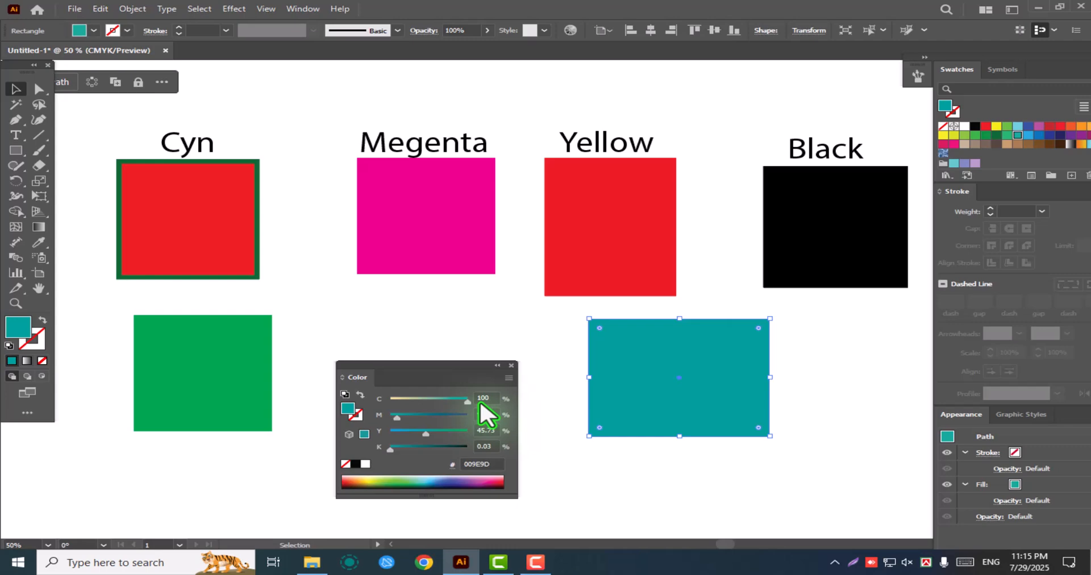
{"action": "left_click_drag", "start_coordinate": [396, 417], "coordinate": [441, 427]}
{"action": "left_click", "coordinate": [391, 416]}
{"action": "left_click", "coordinate": [469, 401]}
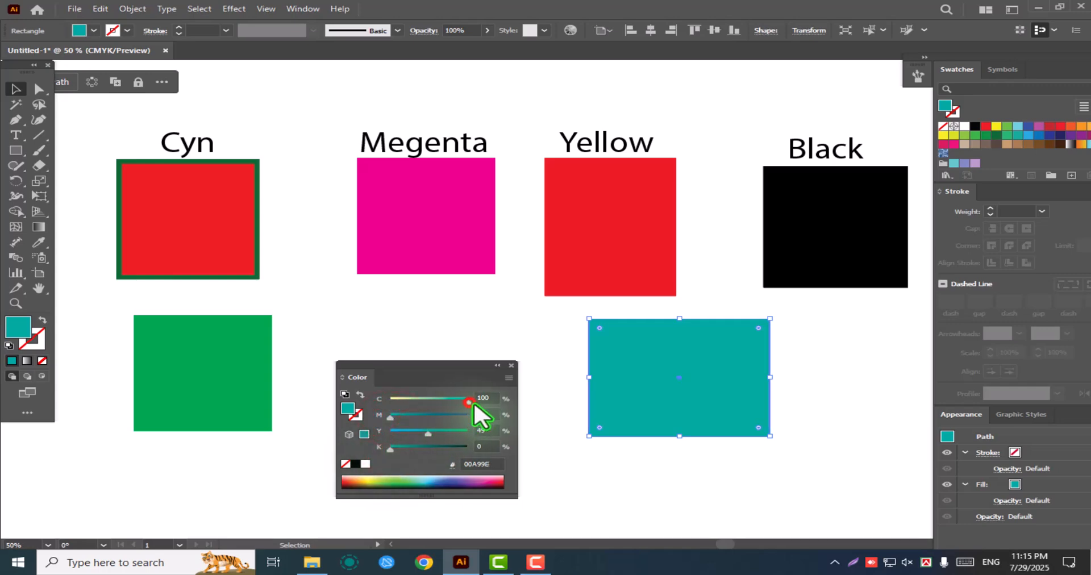
{"action": "left_click", "coordinate": [674, 375]}
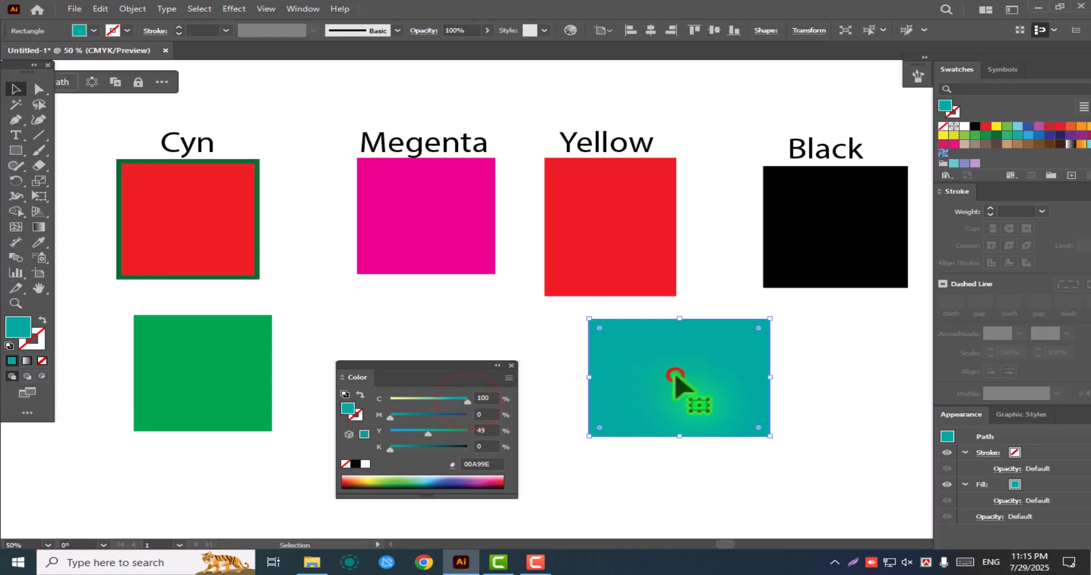
Set the yellow component of the teal rectangle's fill to exactly 50%
{"action": "left_click", "coordinate": [491, 400]}
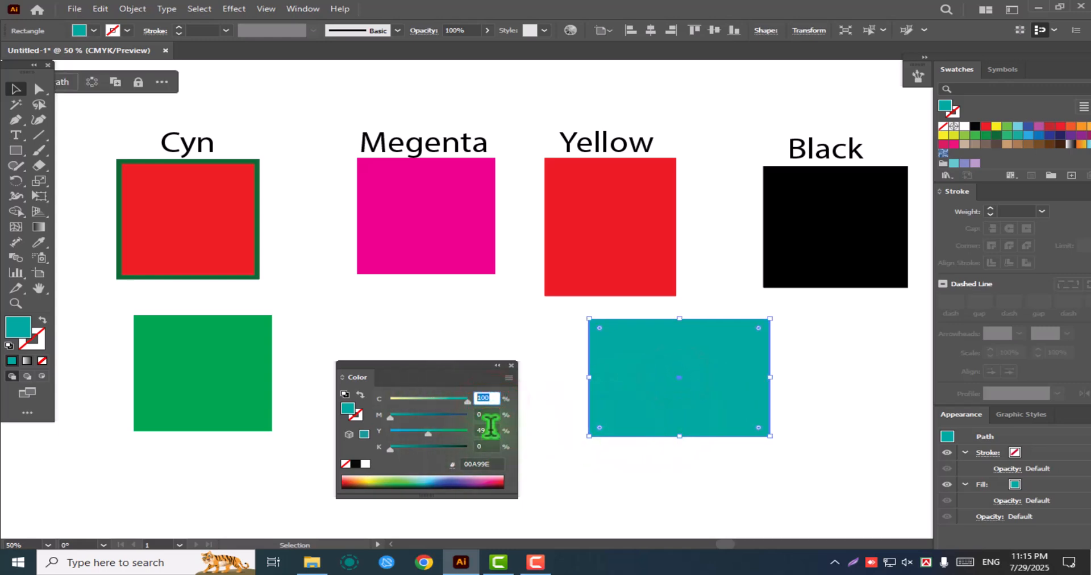
{"action": "left_click", "coordinate": [487, 430]}
{"action": "type", "text": "50"}
{"action": "key", "text": "Return"}
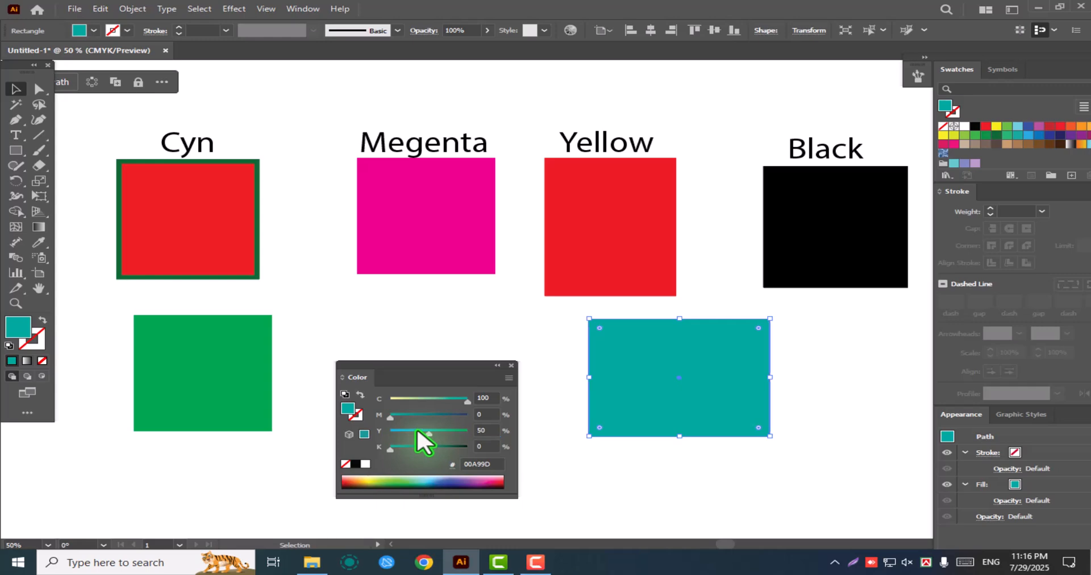
{"action": "left_click", "coordinate": [488, 431]}
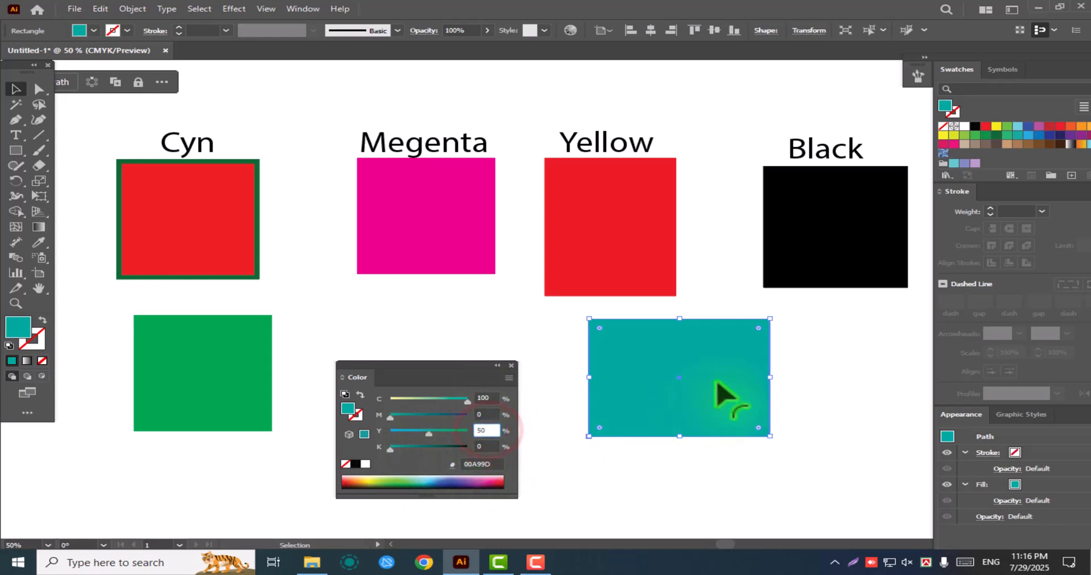
Reselect the teal rectangle, and select the one under the Megenta label to compare their CMYK components
{"action": "left_click", "coordinate": [15, 89]}
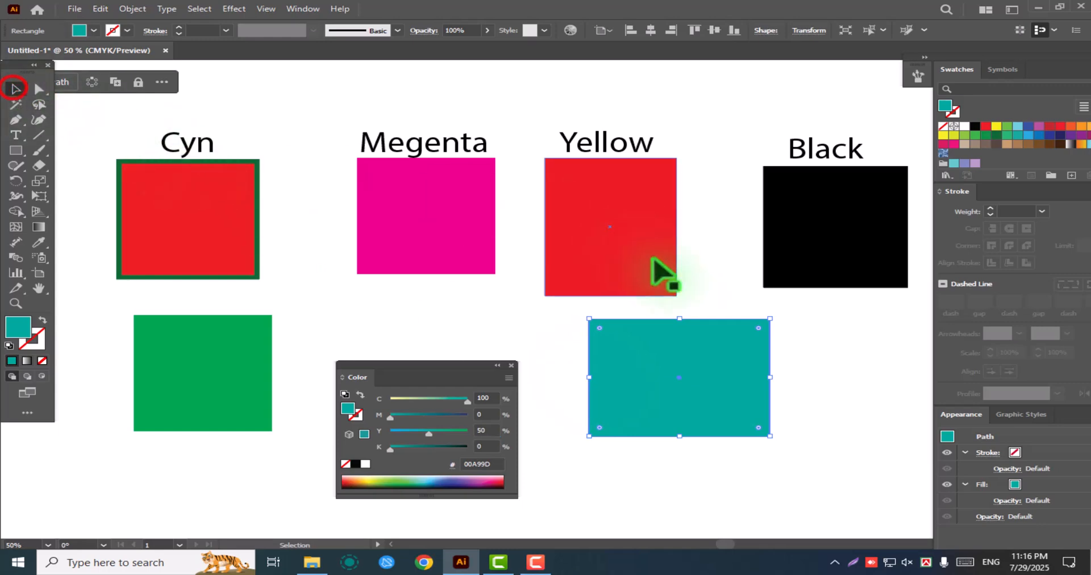
{"action": "left_click", "coordinate": [849, 393]}
{"action": "left_click", "coordinate": [695, 392]}
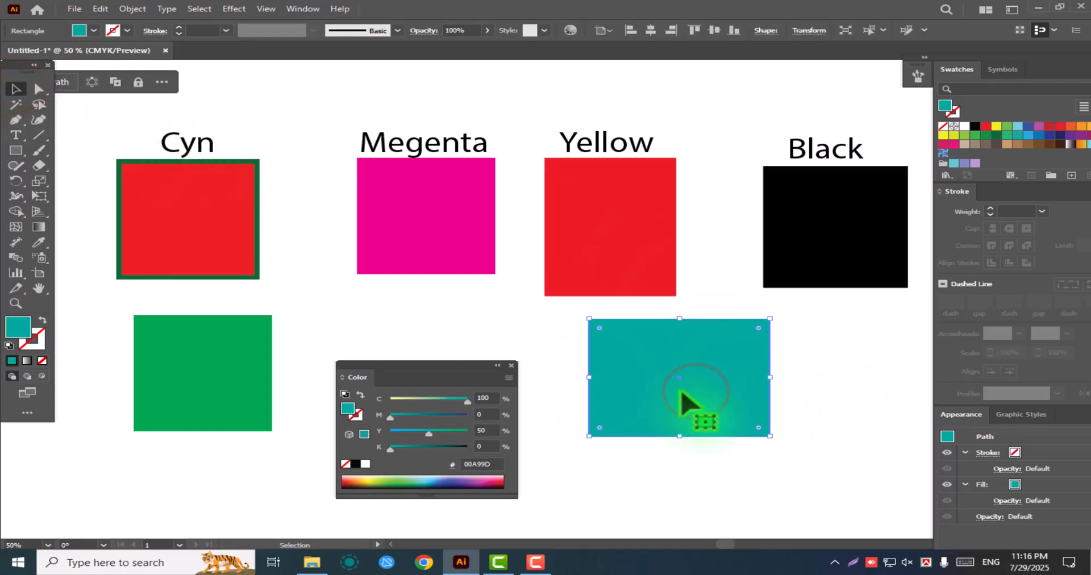
{"action": "left_click", "coordinate": [462, 239]}
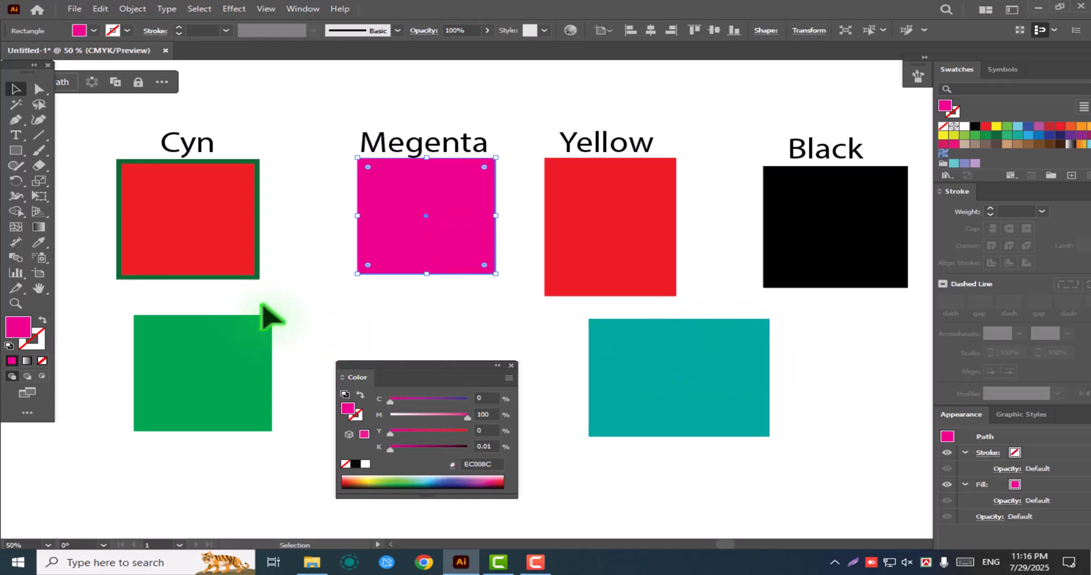
Shift the teal rectangle slightly down and to the right, and copy the hex code of its fill
{"action": "left_click_drag", "start_coordinate": [679, 370], "coordinate": [701, 407]}
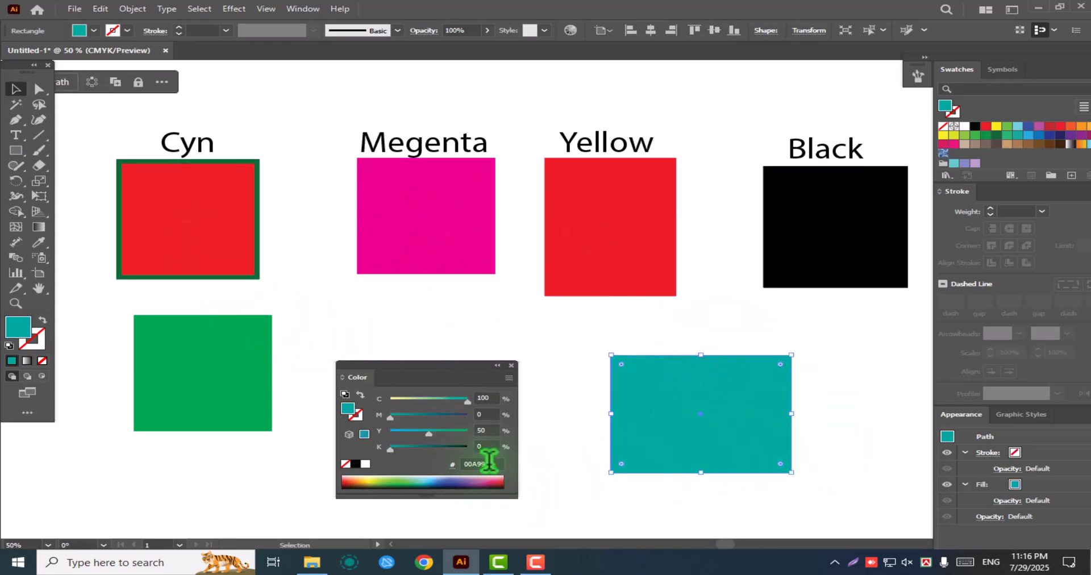
{"action": "left_click", "coordinate": [490, 463]}
{"action": "left_click", "coordinate": [473, 465]}
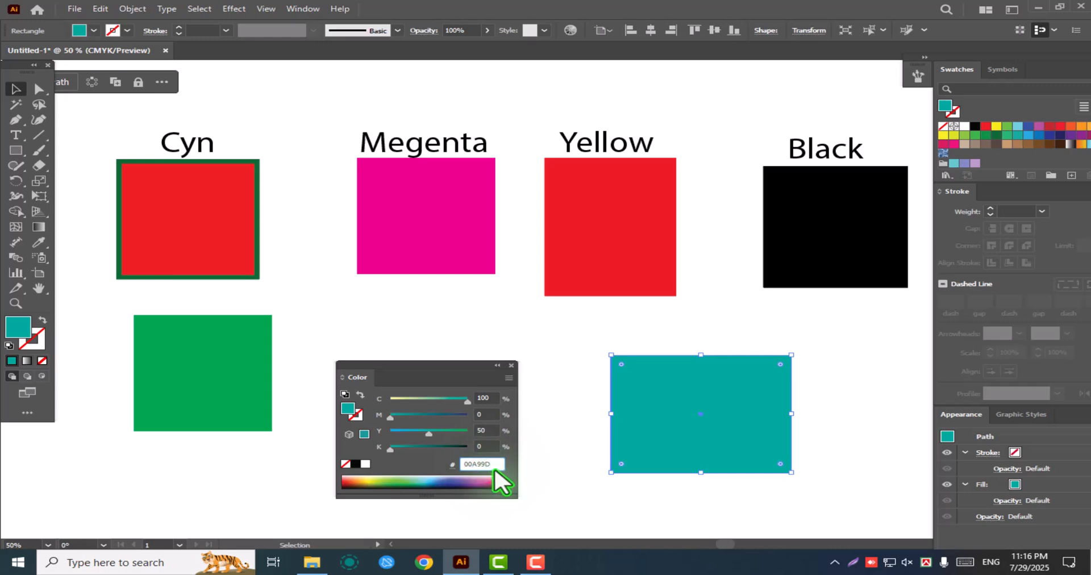
{"action": "left_click_drag", "start_coordinate": [491, 464], "coordinate": [460, 463]}
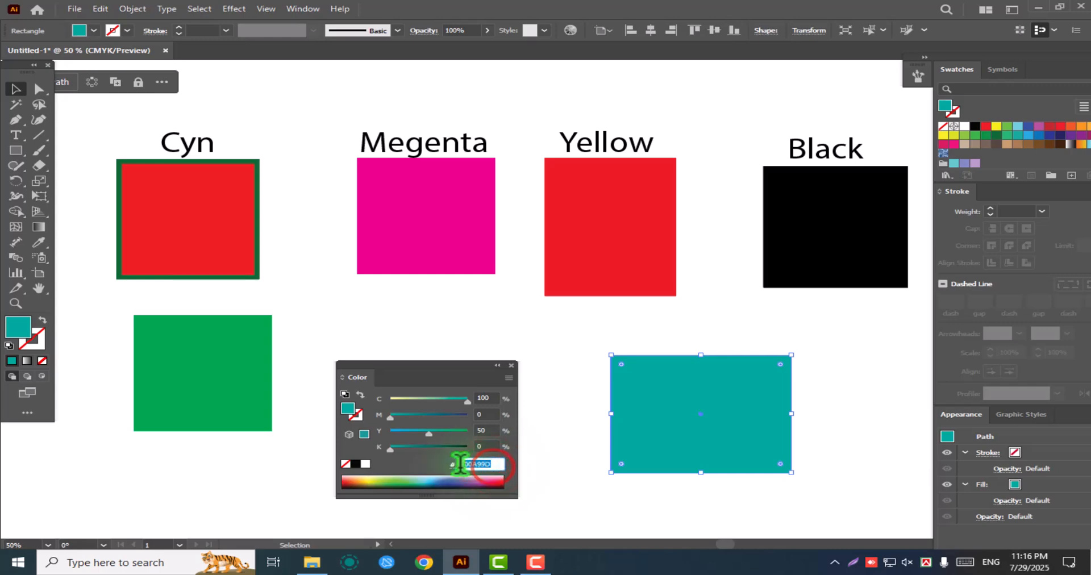
{"action": "right_click", "coordinate": [475, 464]}
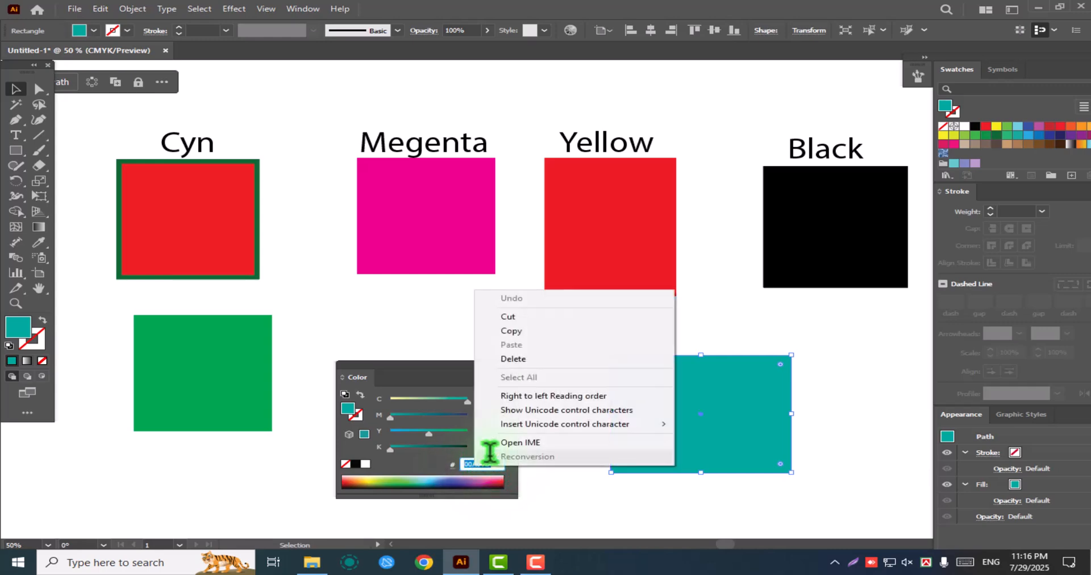
{"action": "left_click", "coordinate": [542, 331]}
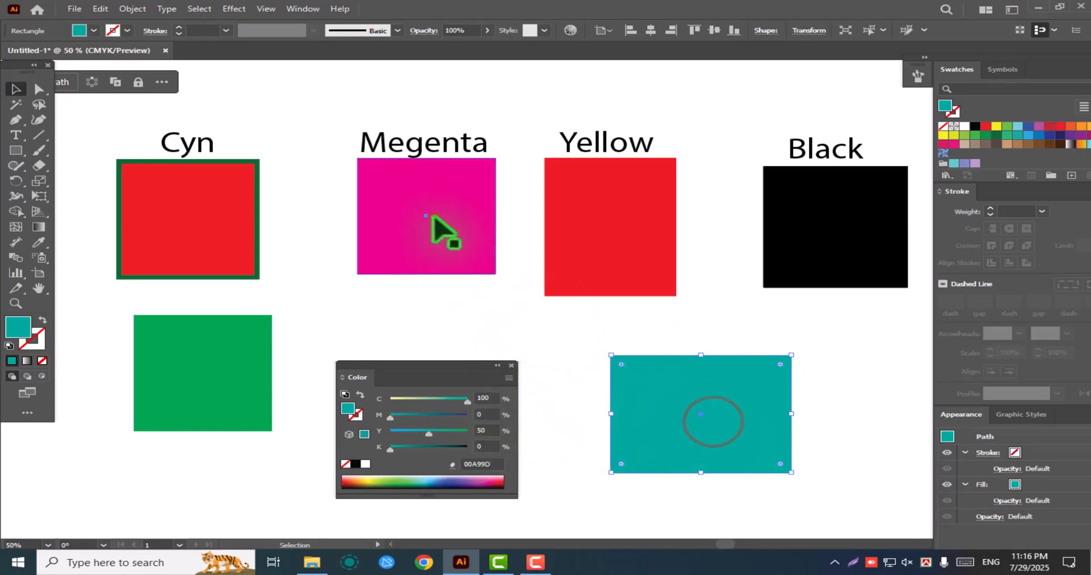
Apply the copied hex code 00A99D as the fill of the rectangle under the Megenta label
{"action": "left_click", "coordinate": [438, 227]}
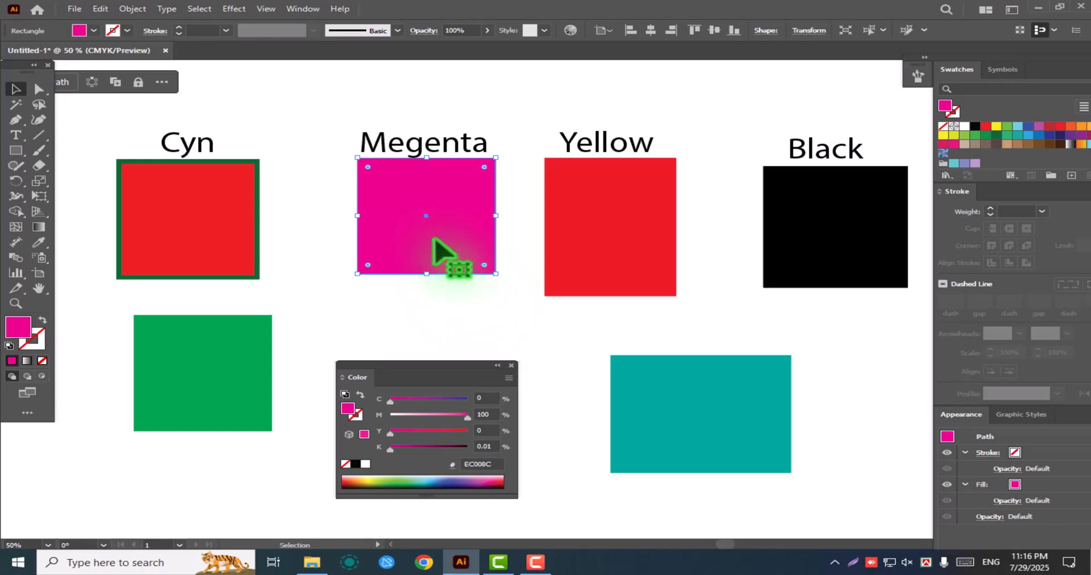
{"action": "left_click", "coordinate": [493, 463]}
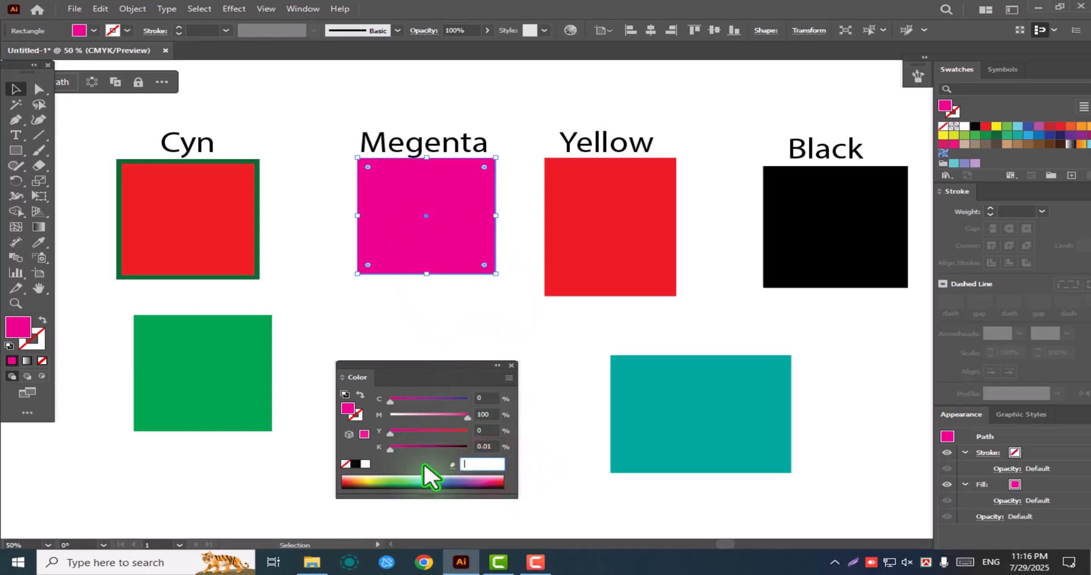
{"action": "right_click", "coordinate": [471, 463]}
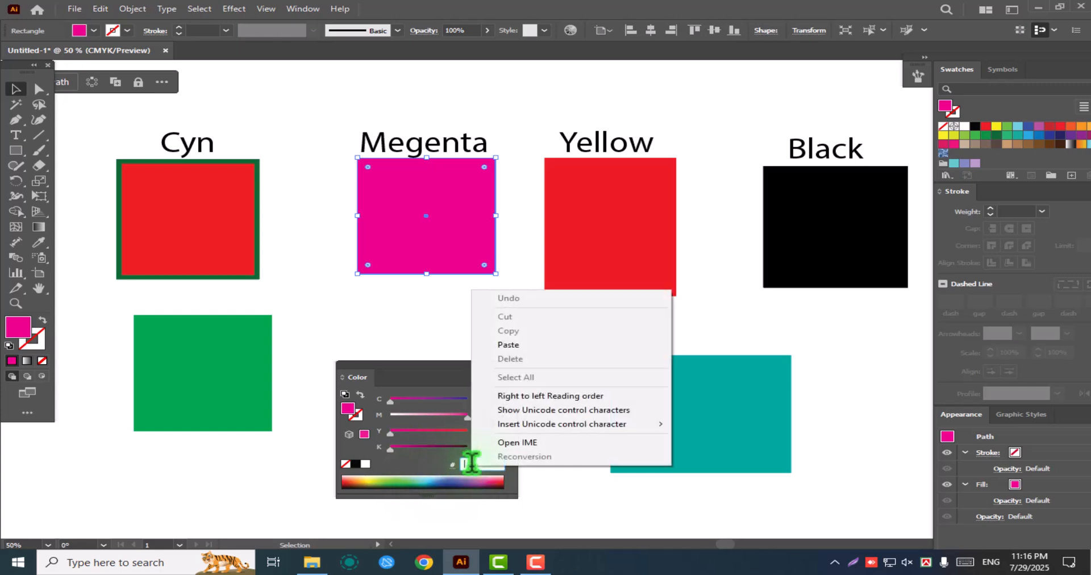
{"action": "left_click", "coordinate": [520, 348]}
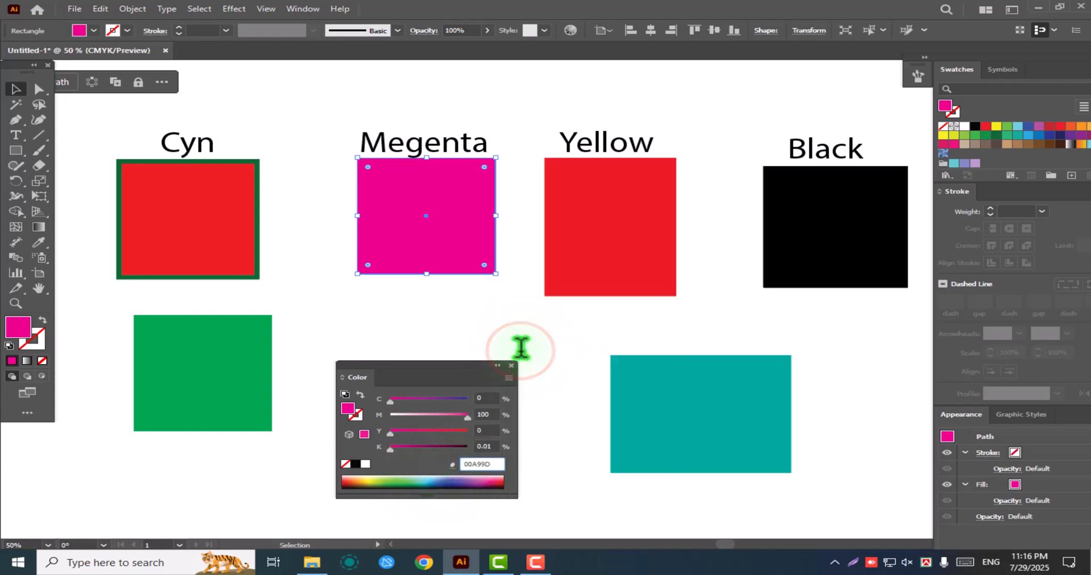
{"action": "key", "text": "Return"}
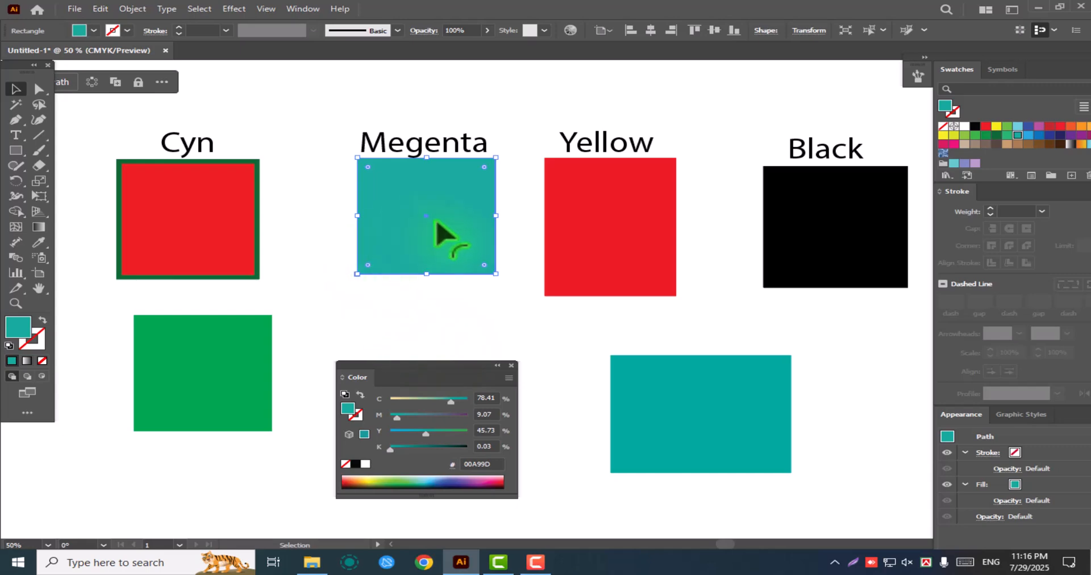
Compare the recoloured rectangle under the Megenta label with the original teal one and the one under Yellow
{"action": "left_click", "coordinate": [690, 370]}
{"action": "left_click", "coordinate": [390, 193]}
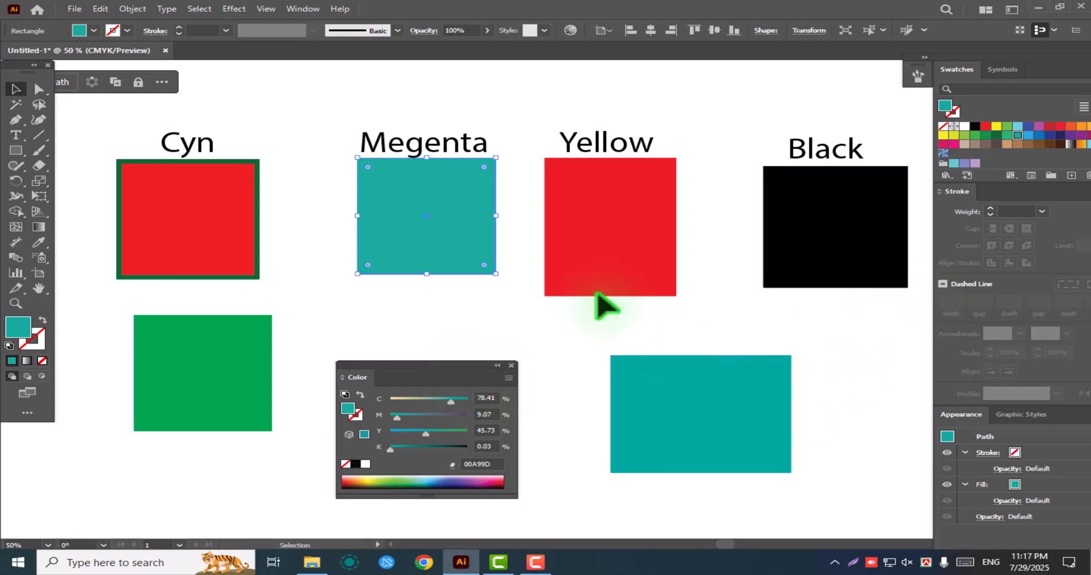
{"action": "left_click", "coordinate": [621, 194]}
{"action": "left_click", "coordinate": [433, 214]}
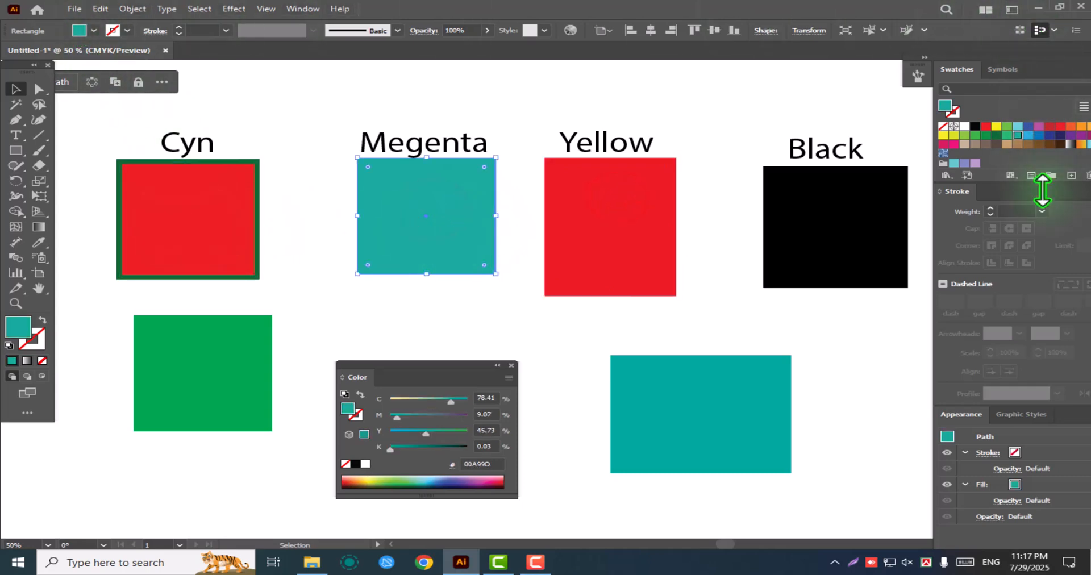
Switch the toolbar to a single column and restore its two-column layout
{"action": "double_click", "coordinate": [34, 65]}
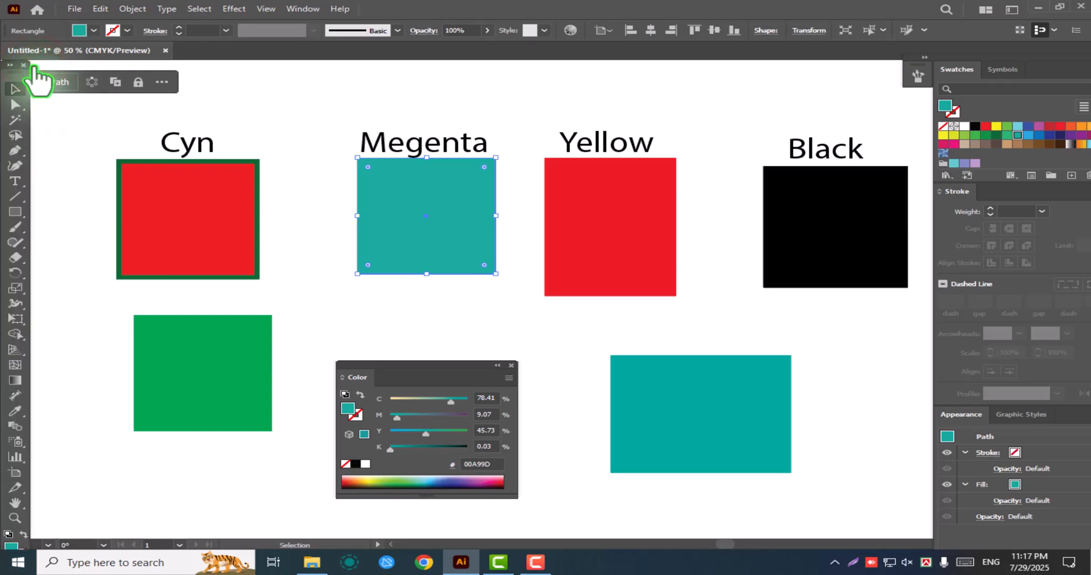
{"action": "left_click", "coordinate": [10, 65]}
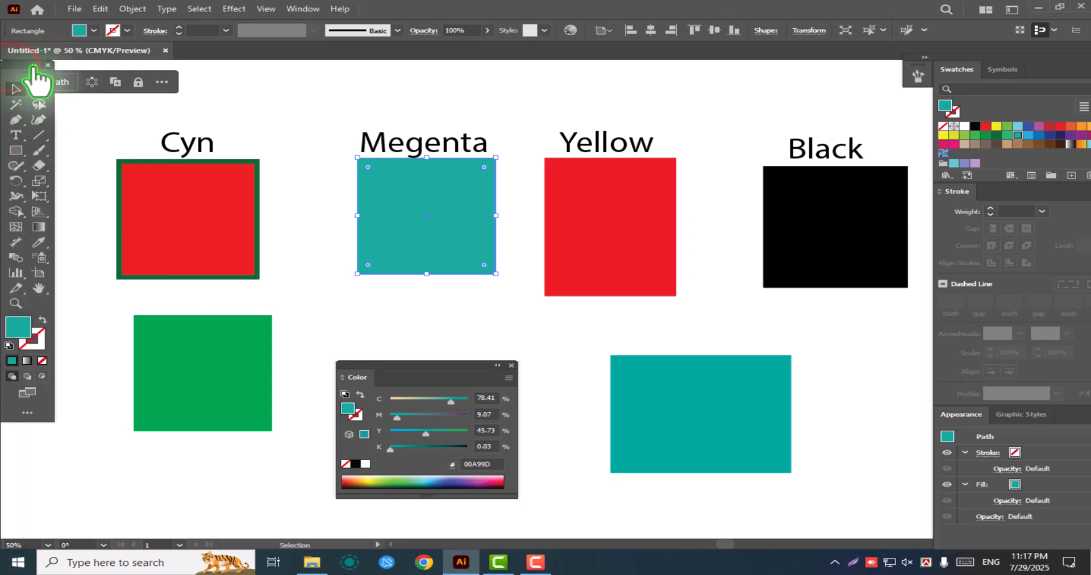
{"action": "left_click", "coordinate": [34, 65]}
{"action": "left_click", "coordinate": [9, 66]}
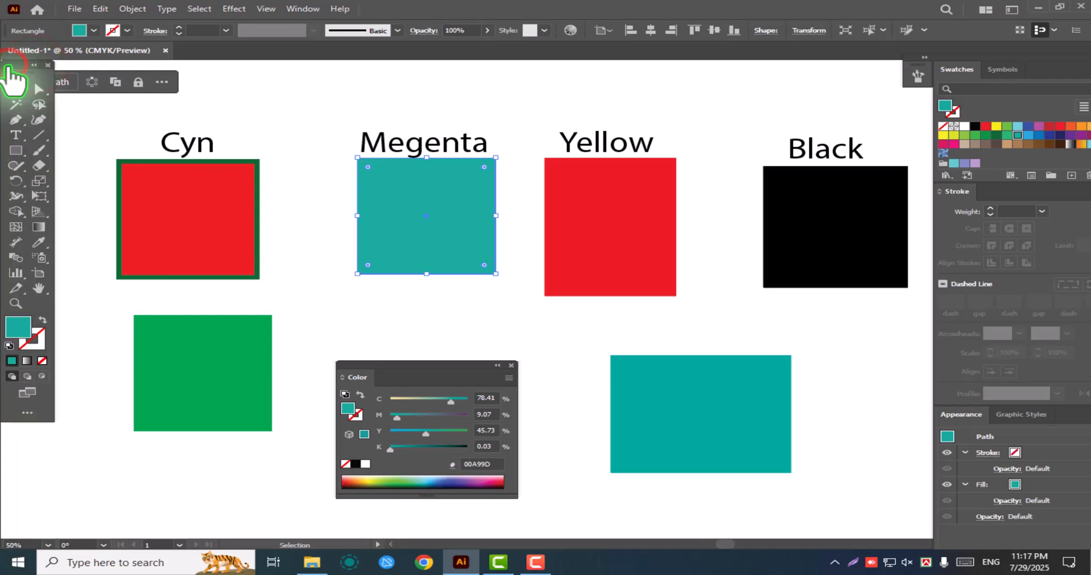
Examine the complete tool list and the tools grouped with Type and Line Segment, and return to the Selection tool
{"action": "left_click", "coordinate": [27, 412]}
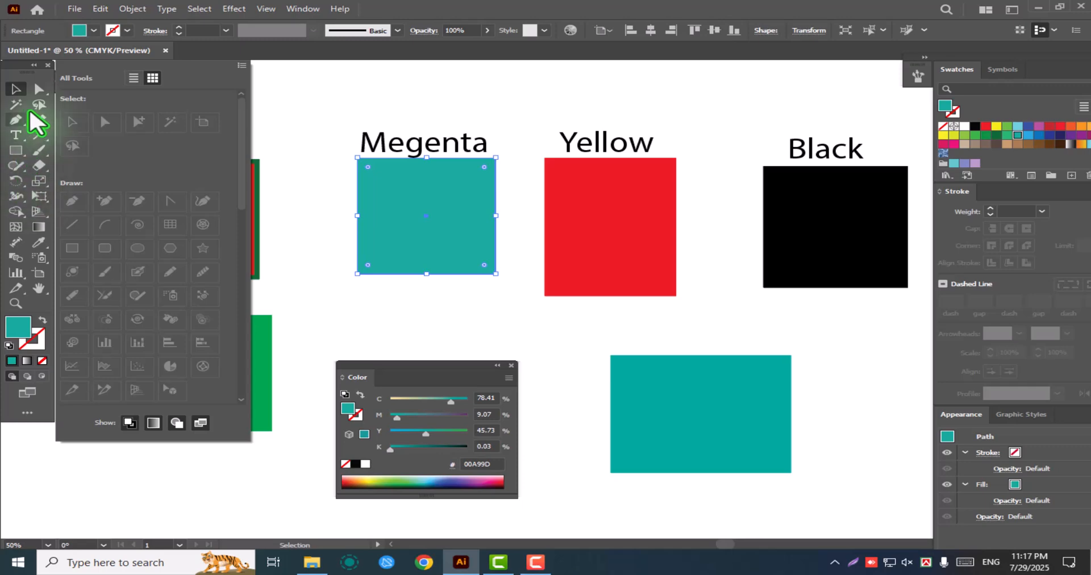
{"action": "left_click", "coordinate": [204, 53]}
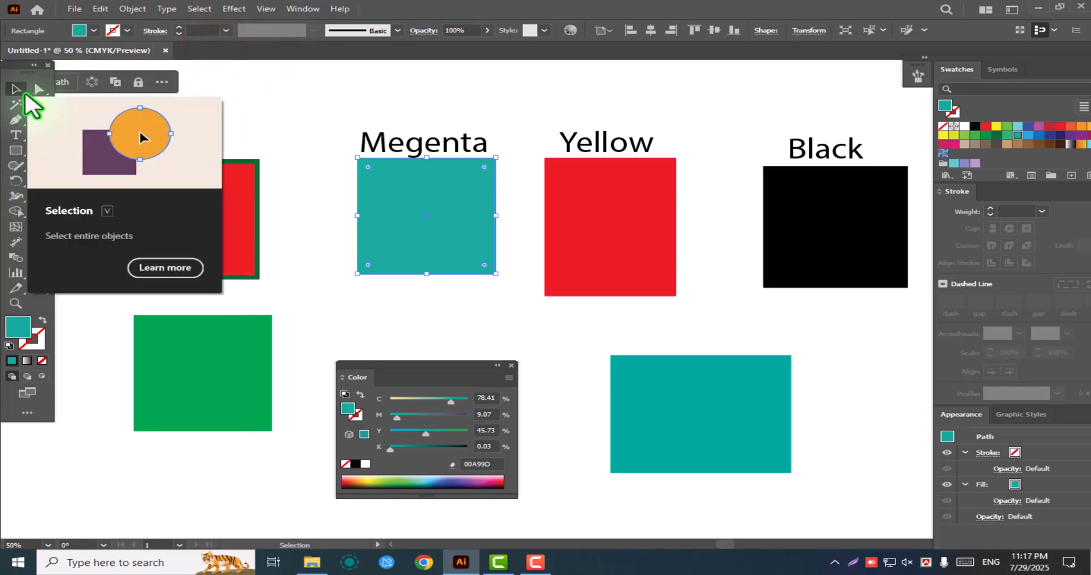
{"action": "left_click", "coordinate": [23, 139]}
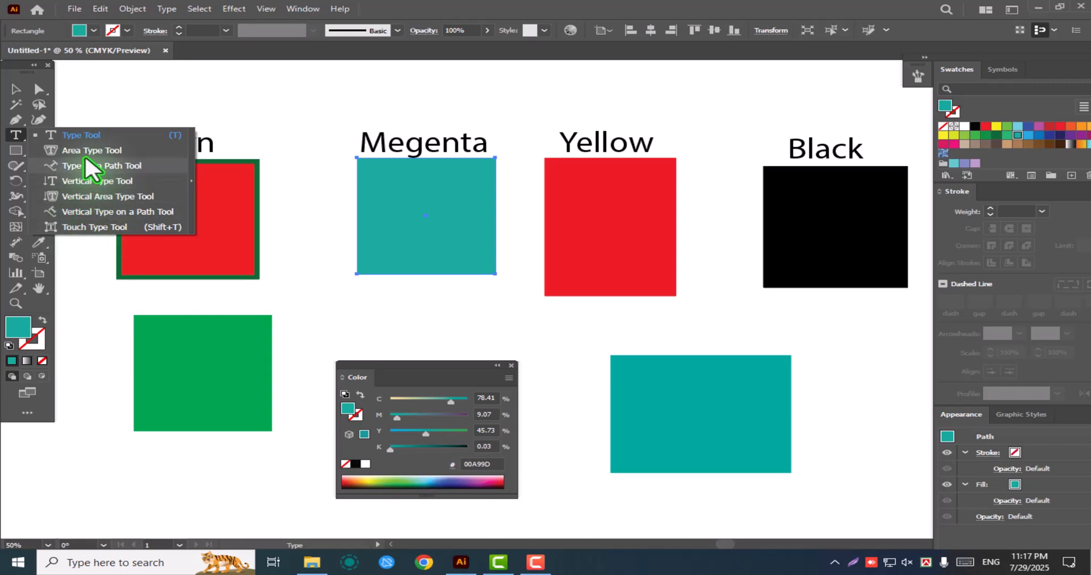
{"action": "left_click", "coordinate": [11, 137]}
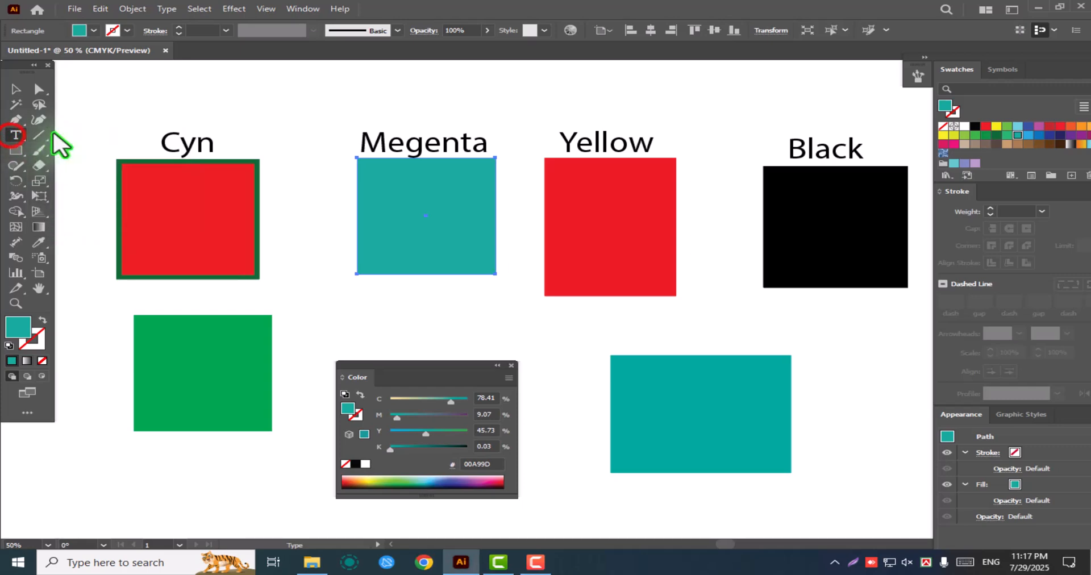
{"action": "left_click", "coordinate": [41, 136]}
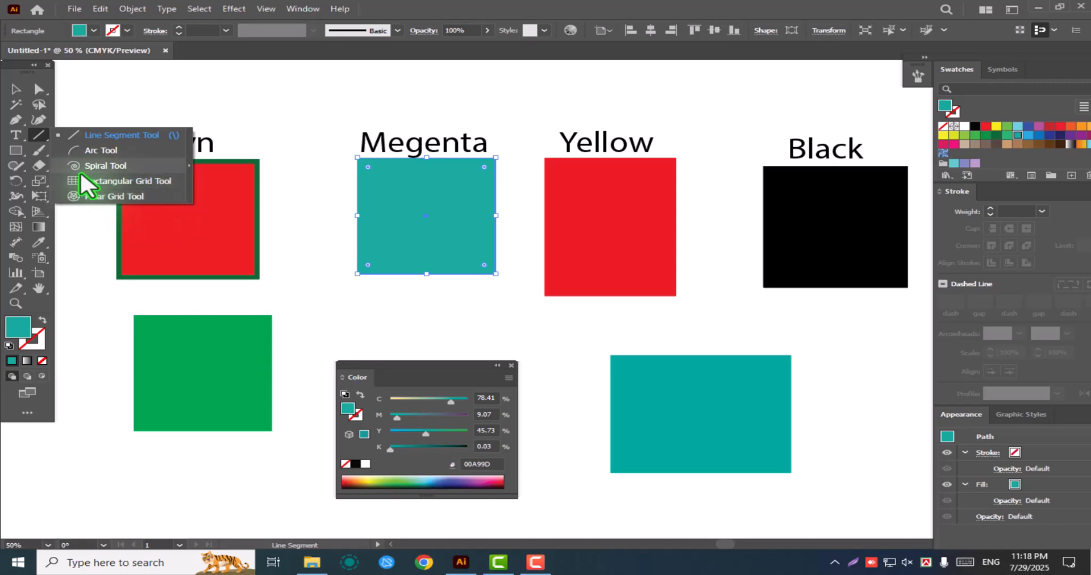
{"action": "left_click", "coordinate": [84, 136]}
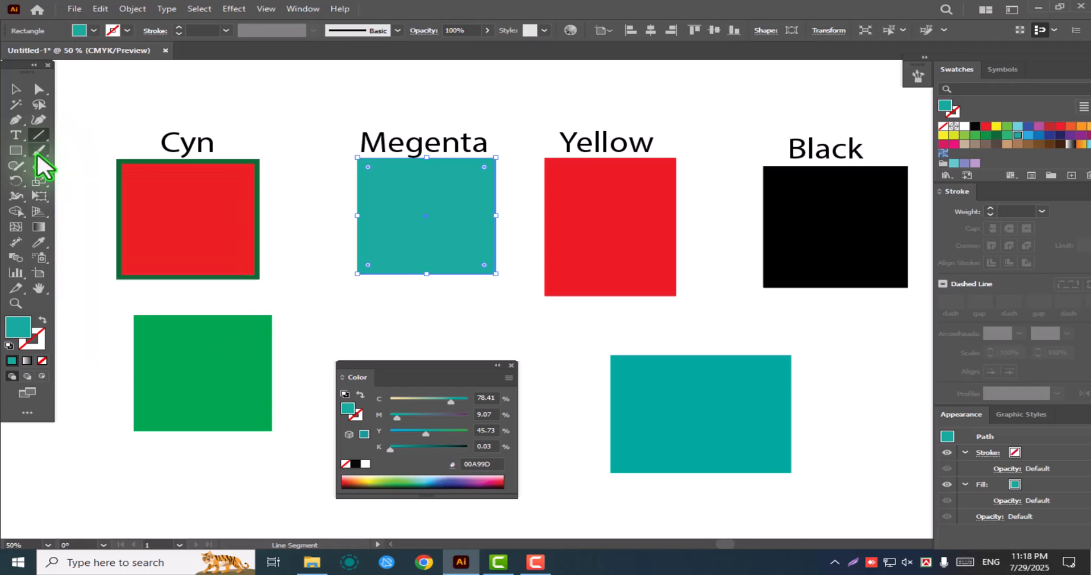
{"action": "left_click", "coordinate": [17, 91]}
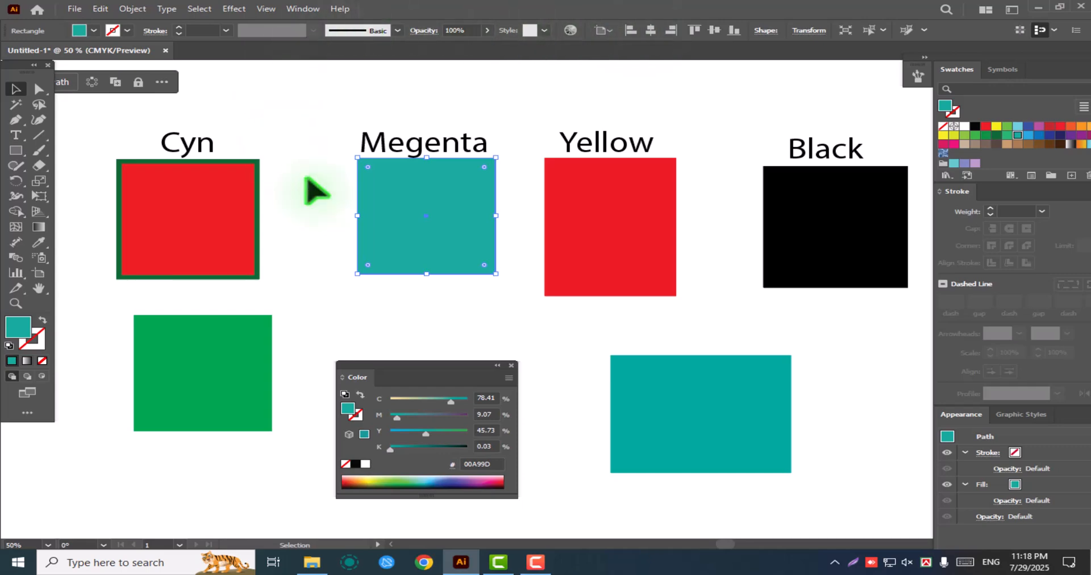
{"action": "left_click", "coordinate": [1039, 29]}
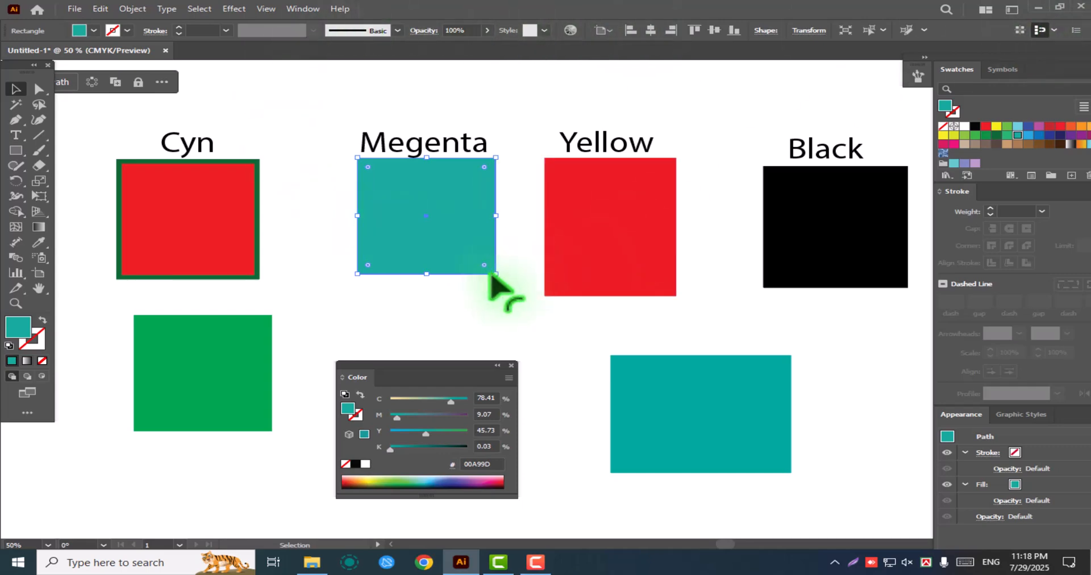